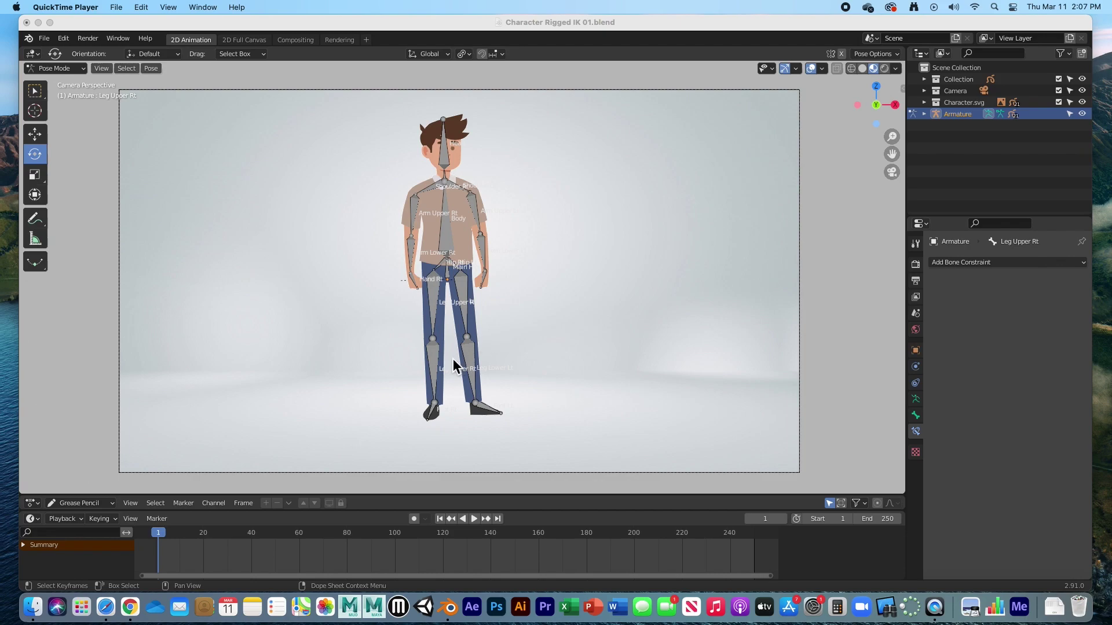
- Frame the character's feet, select Leg Upper Lt and enter Edit Mode with all bones deselected
click(511, 347)
scroll(481, 355, up, 5)
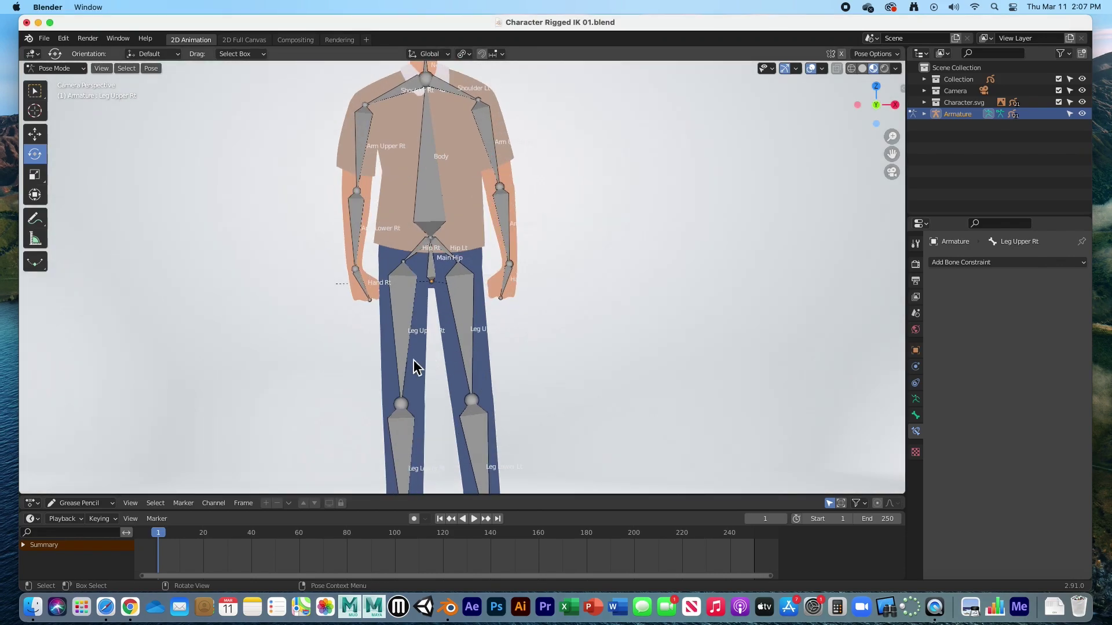
shift+middle_drag(411, 377, 443, 263)
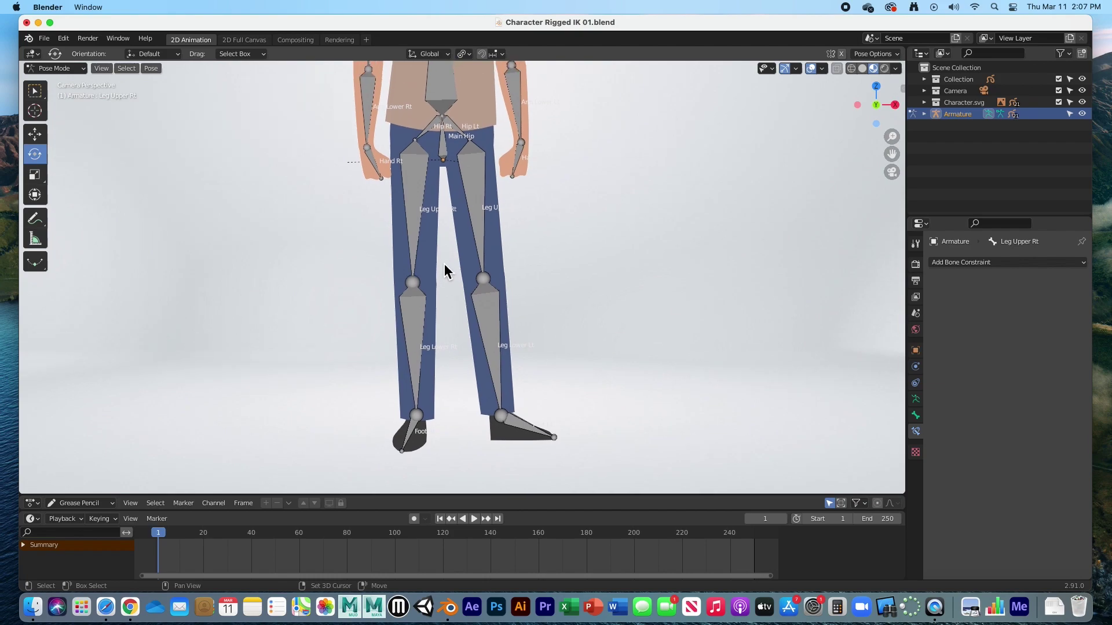
scroll(444, 264, down, 5)
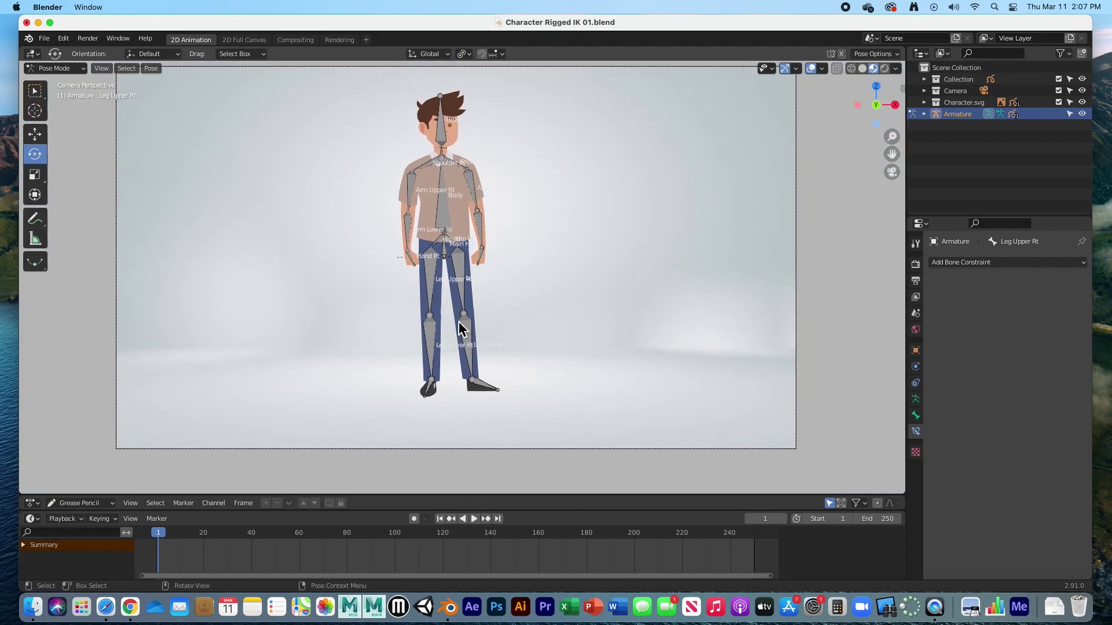
scroll(433, 349, up, 5)
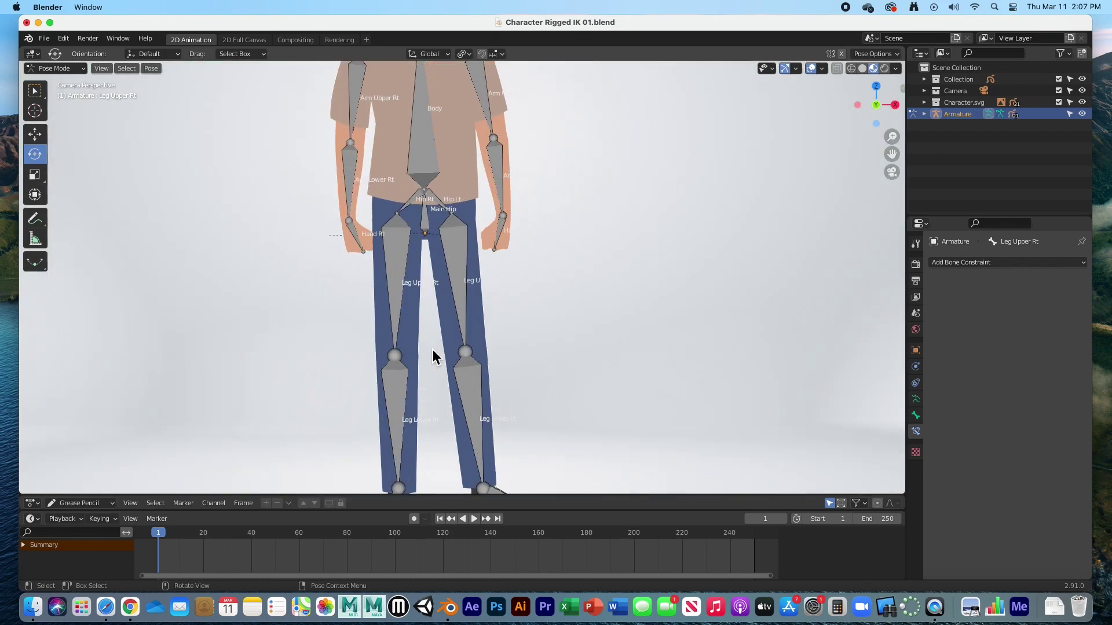
scroll(433, 349, down, 3)
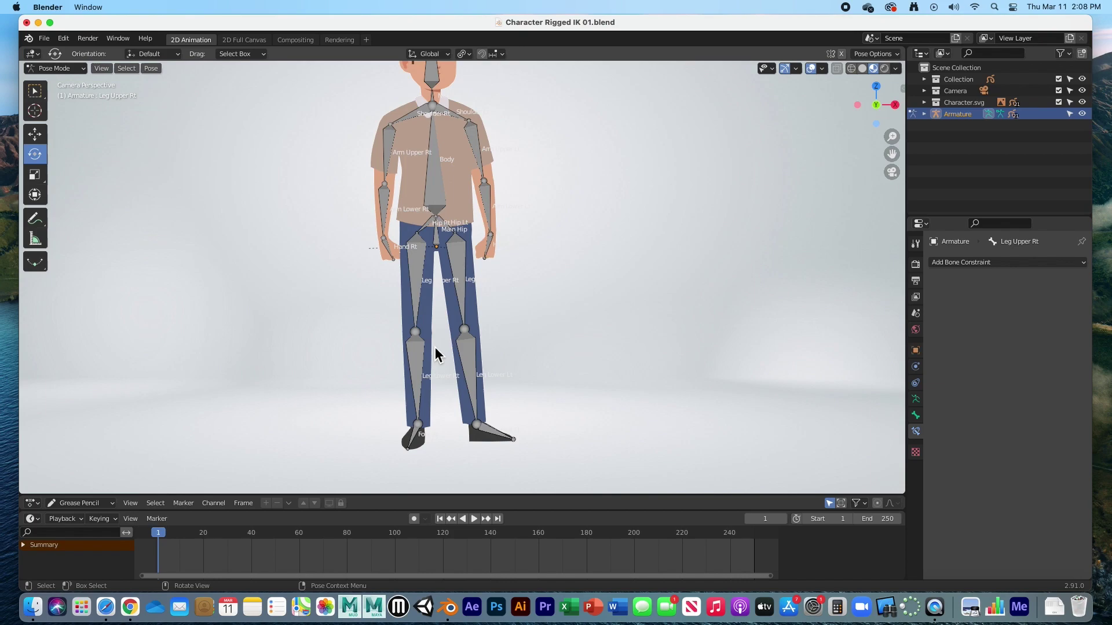
scroll(435, 346, up, 2)
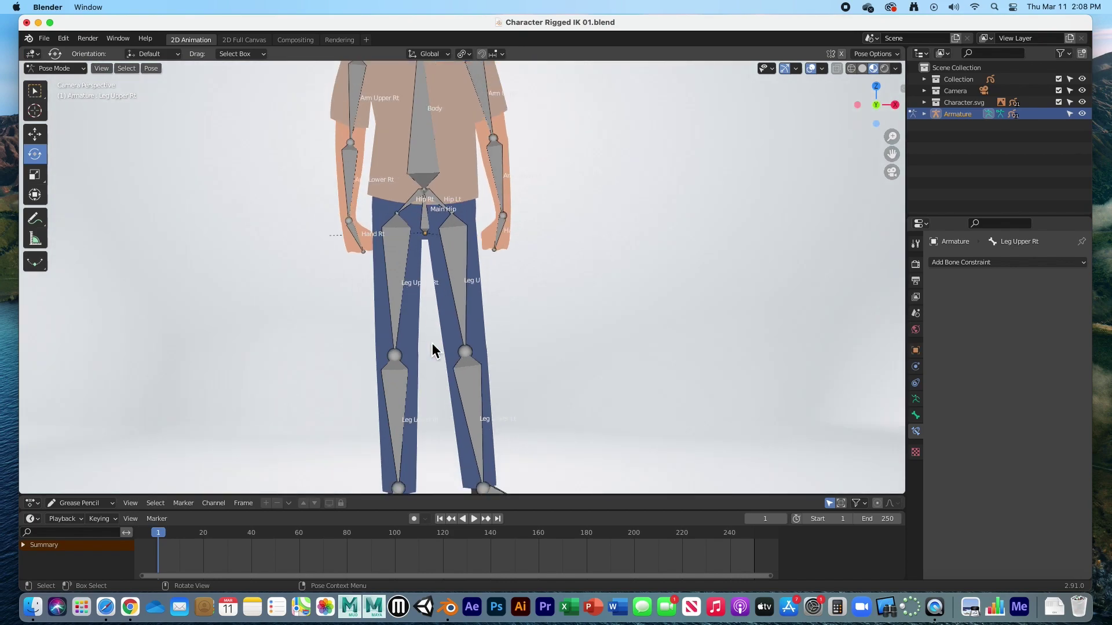
shift+middle_drag(455, 386, 455, 324)
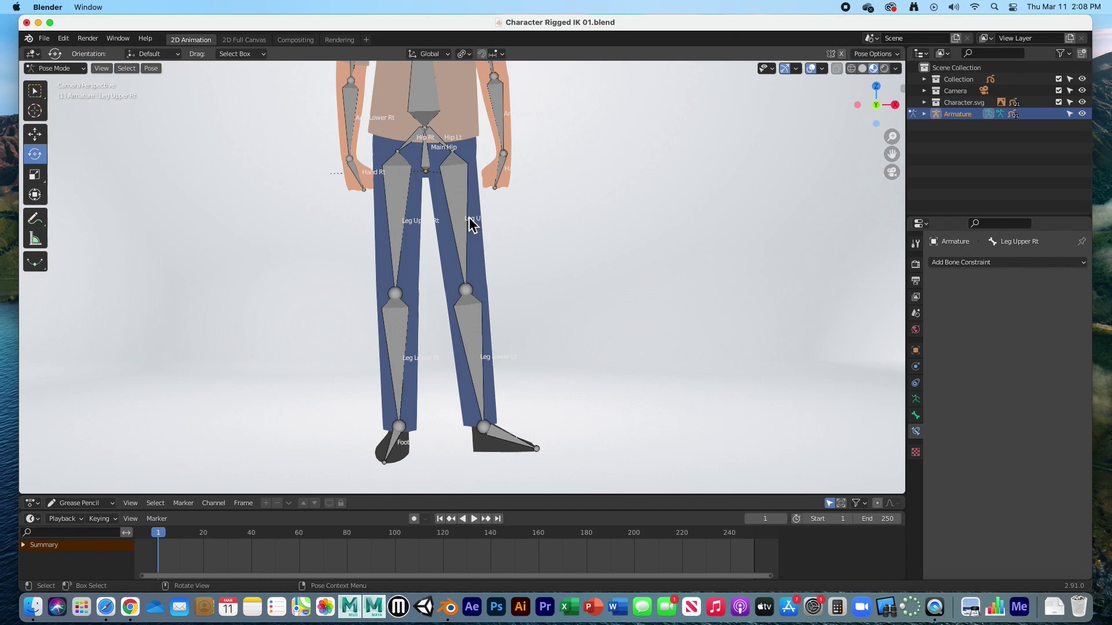
click(462, 197)
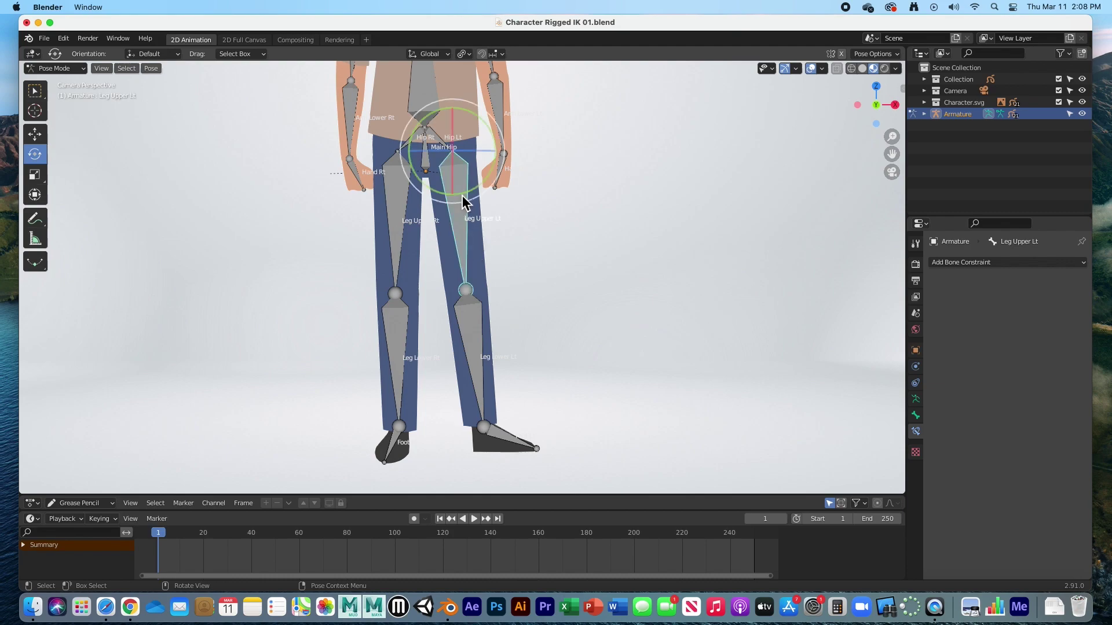
key(Tab)
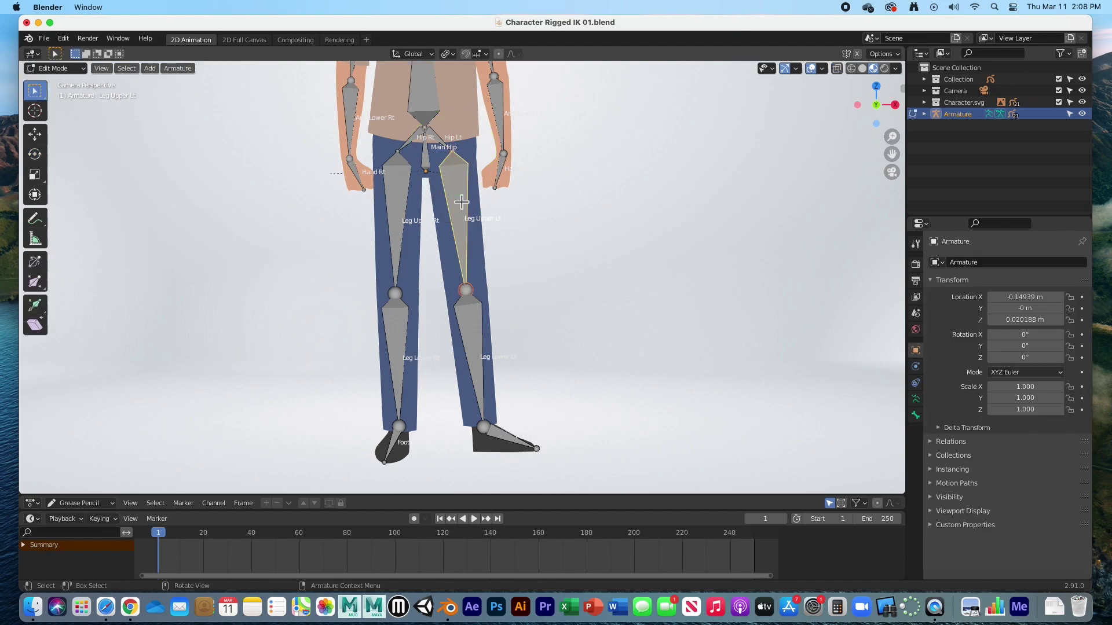
key(alt+a)
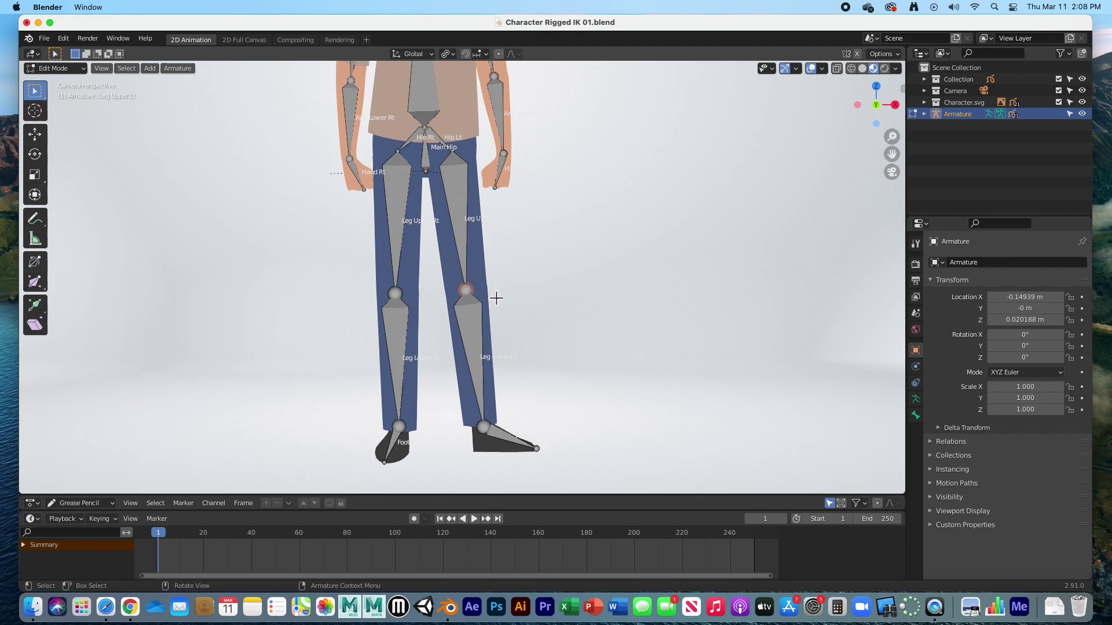
- Reposition the left knee and left ankle joints along the left trouser leg
key(g)
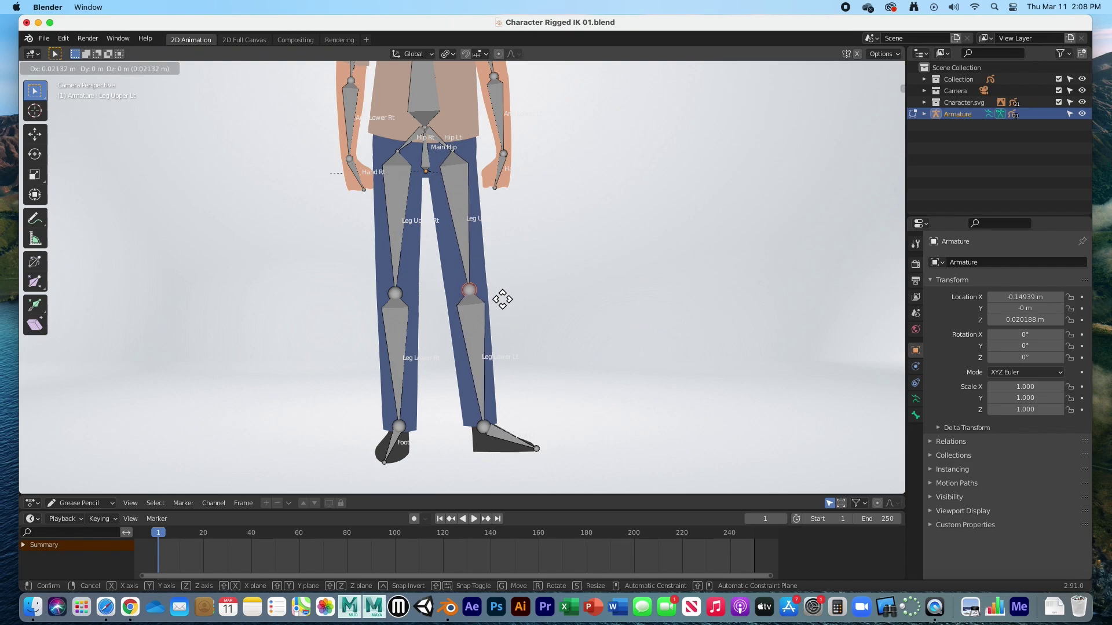
click(502, 299)
click(483, 427)
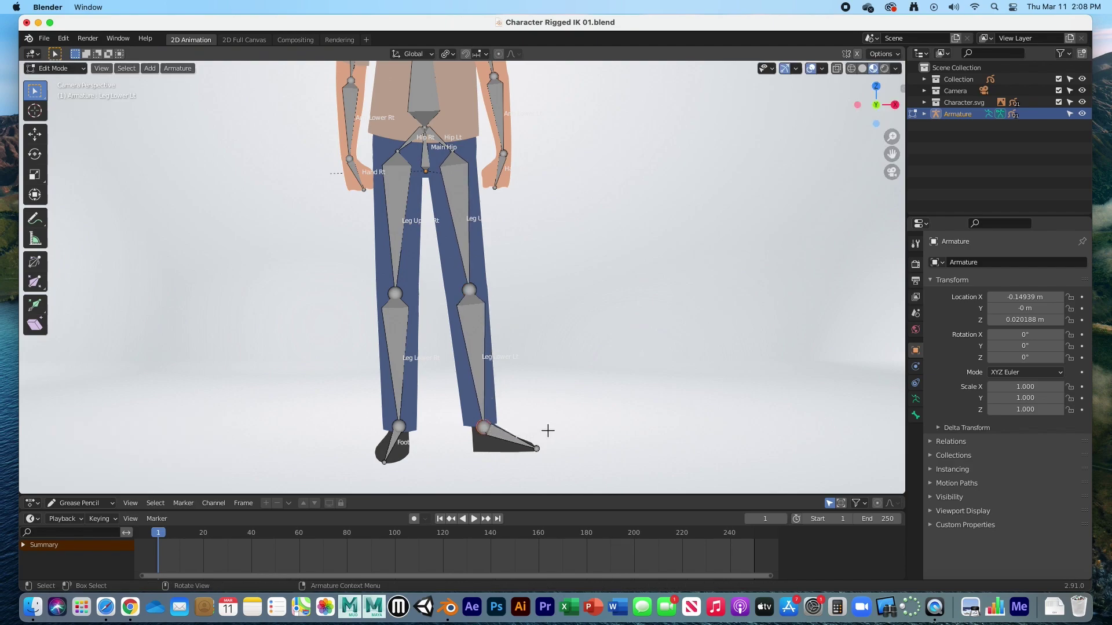
key(g)
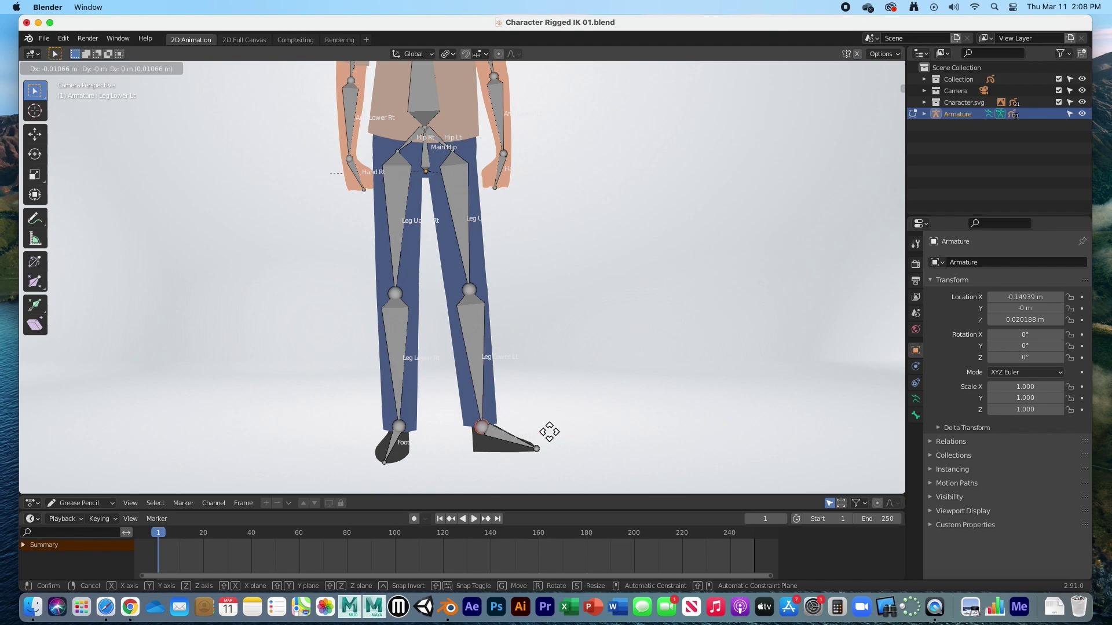
click(547, 431)
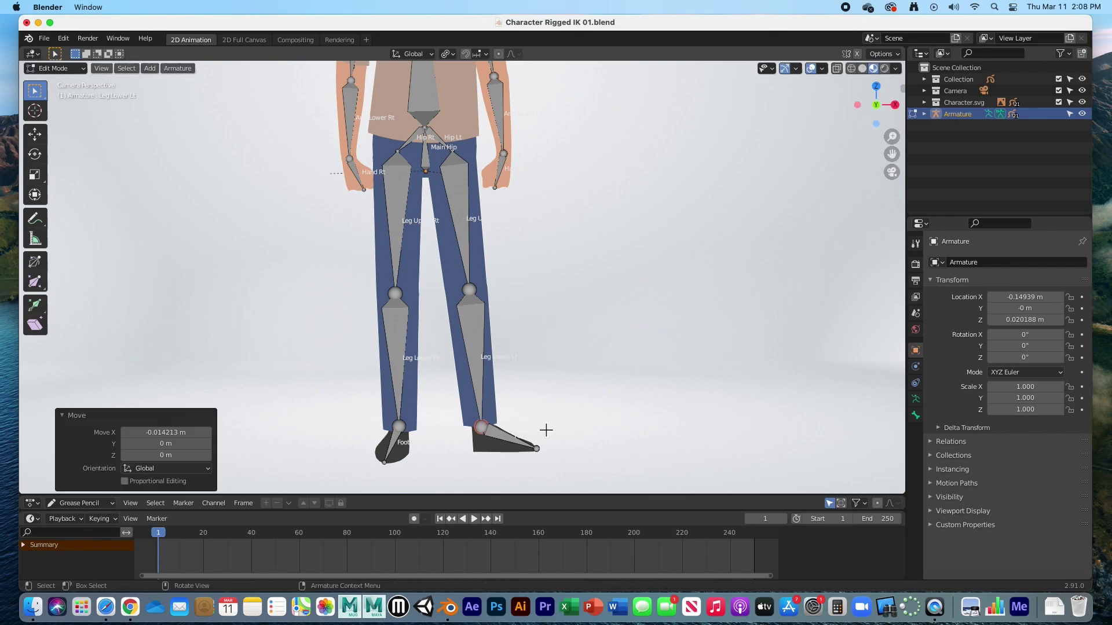
- Shift Hip Lt slightly left and move Hip Rt 0.014213 m along X
click(461, 163)
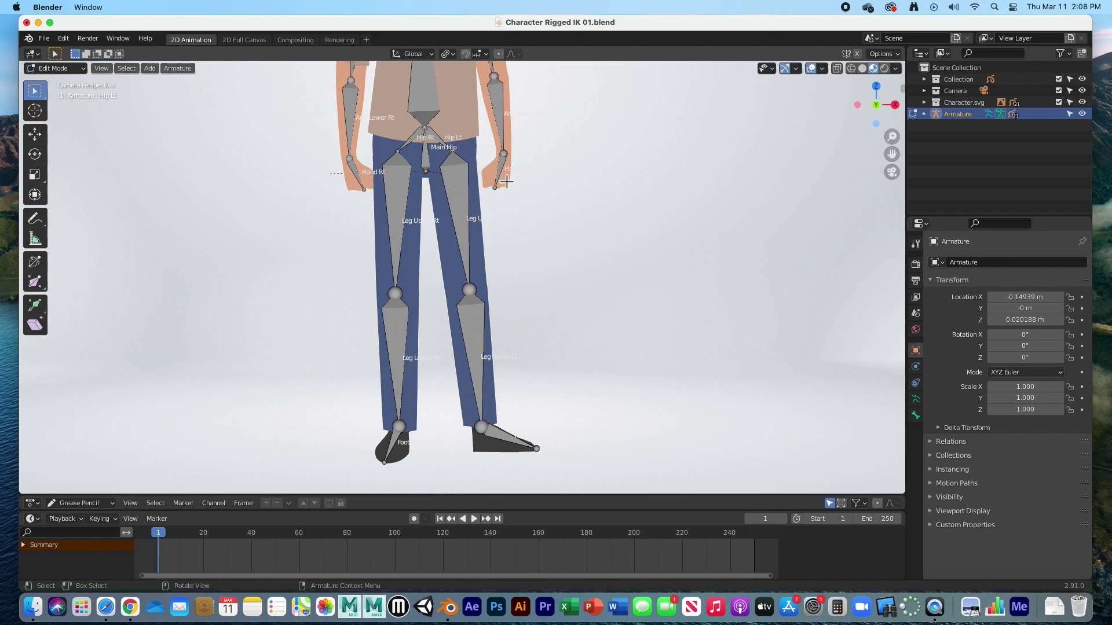
key(g)
click(583, 252)
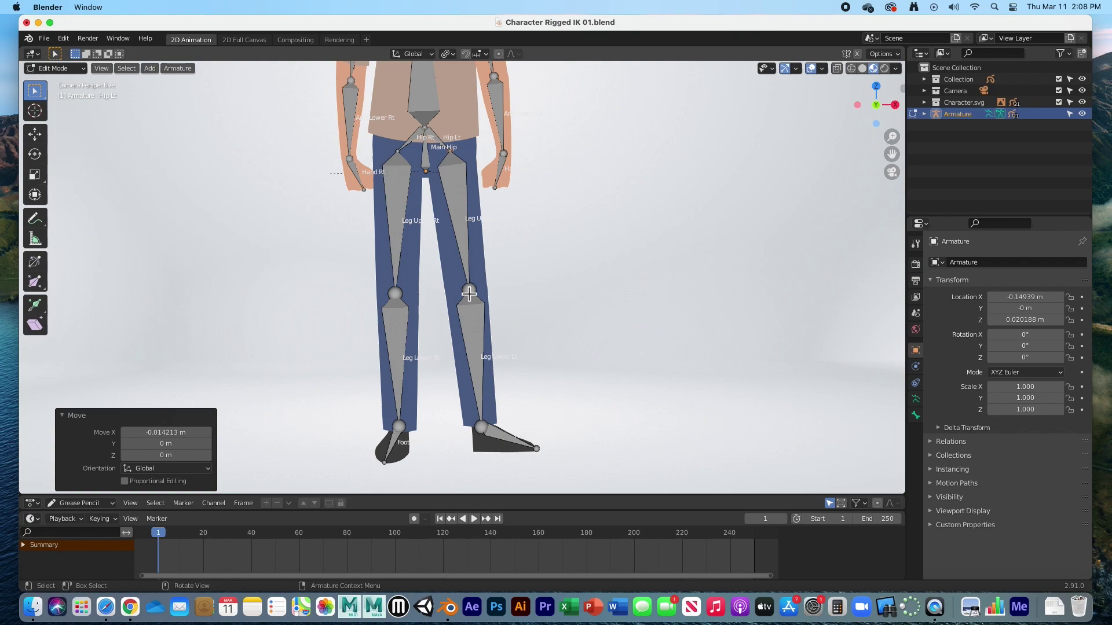
click(407, 156)
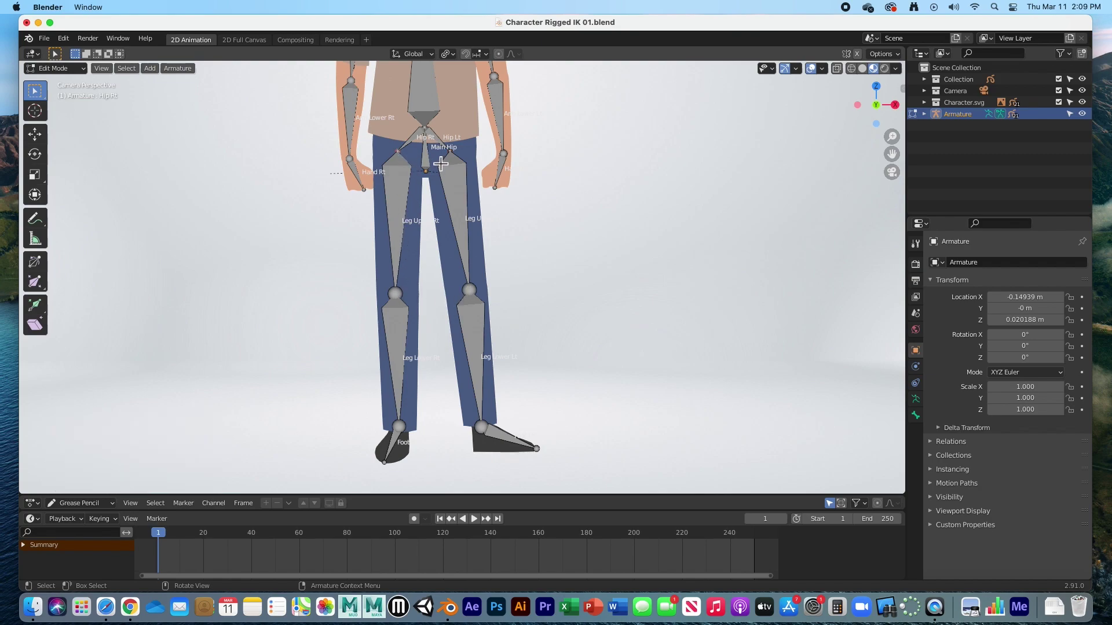
key(g)
key(x)
click(421, 205)
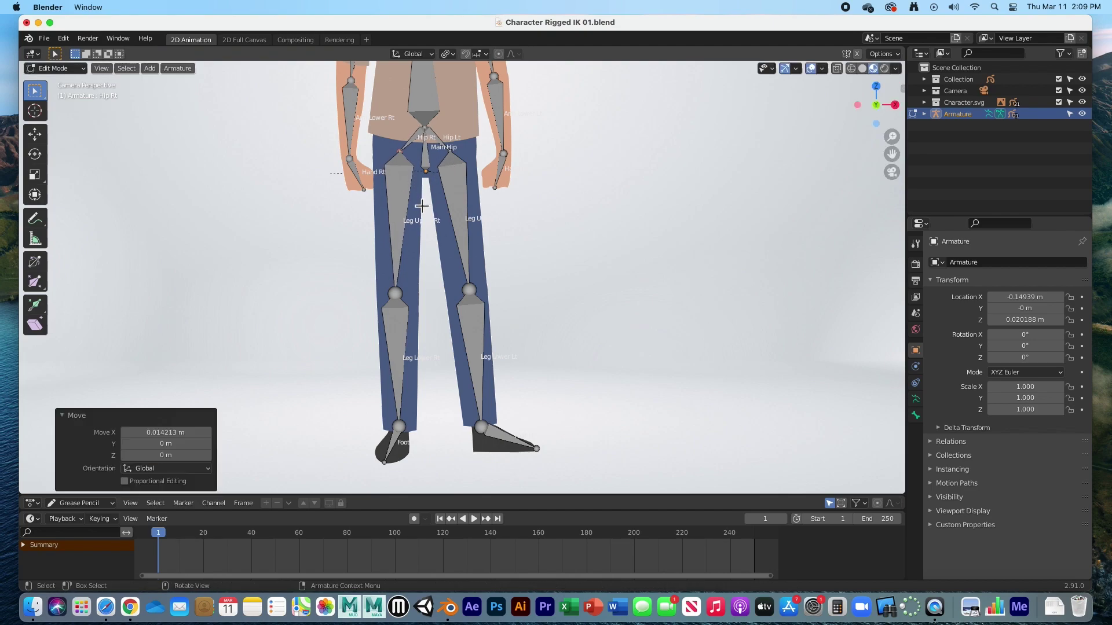
- Nudge the right knee and move the right ankle 0.003553 m along X
click(402, 300)
key(g)
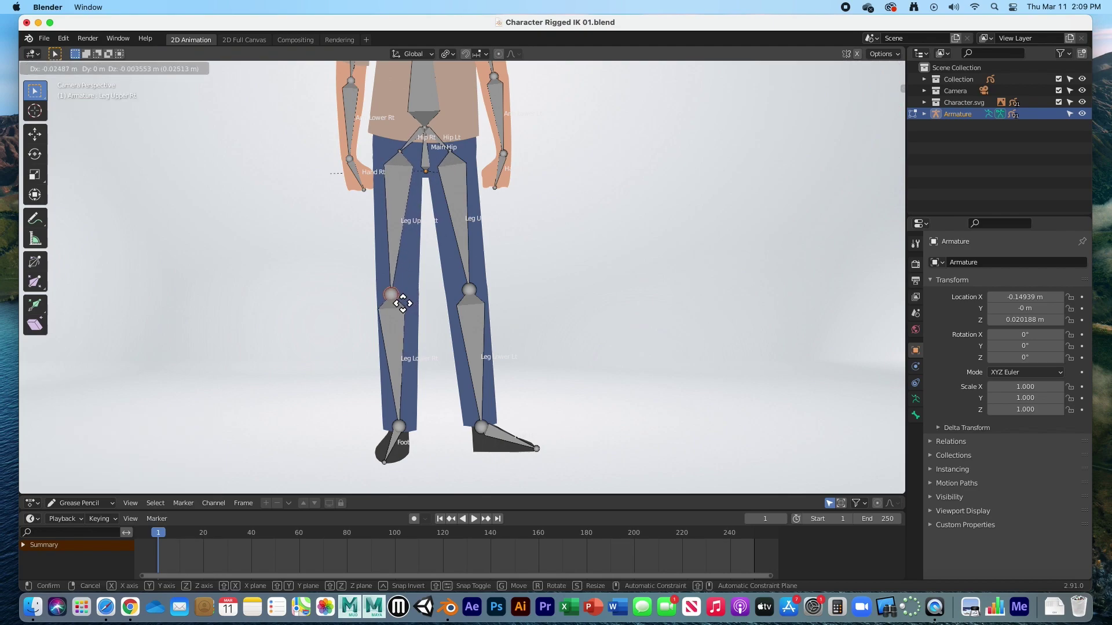
click(402, 302)
click(405, 432)
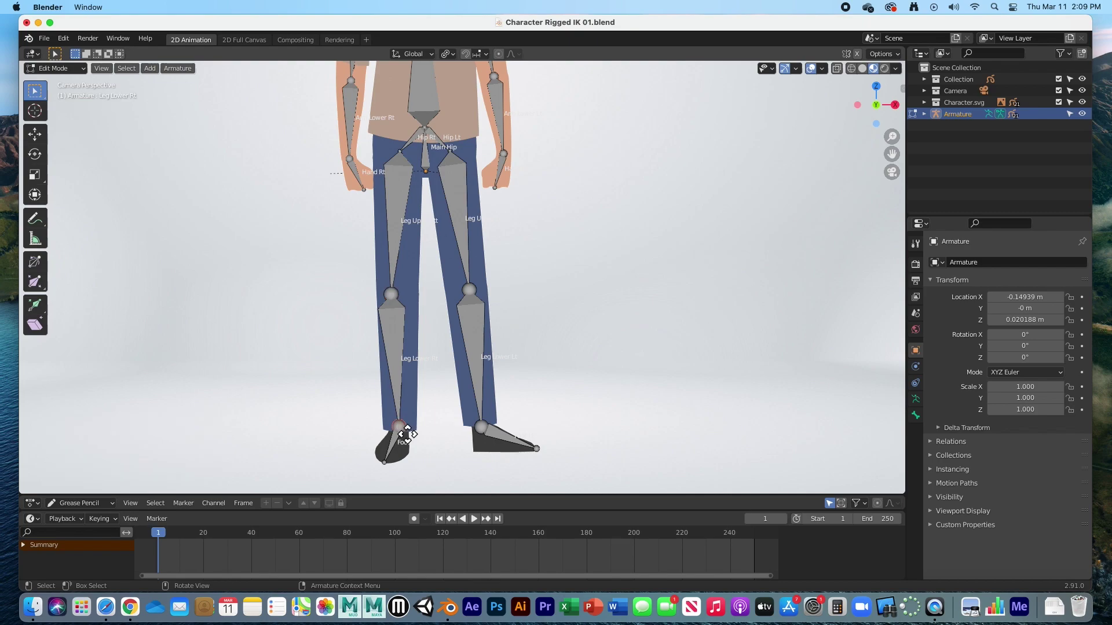
key(g)
key(x)
click(407, 434)
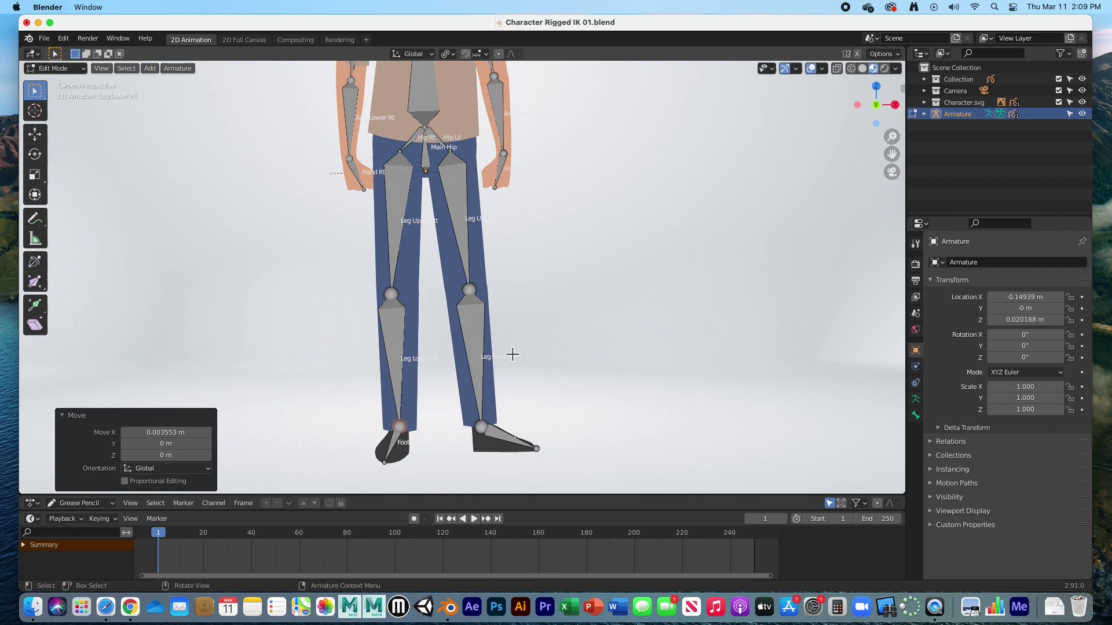
click(476, 294)
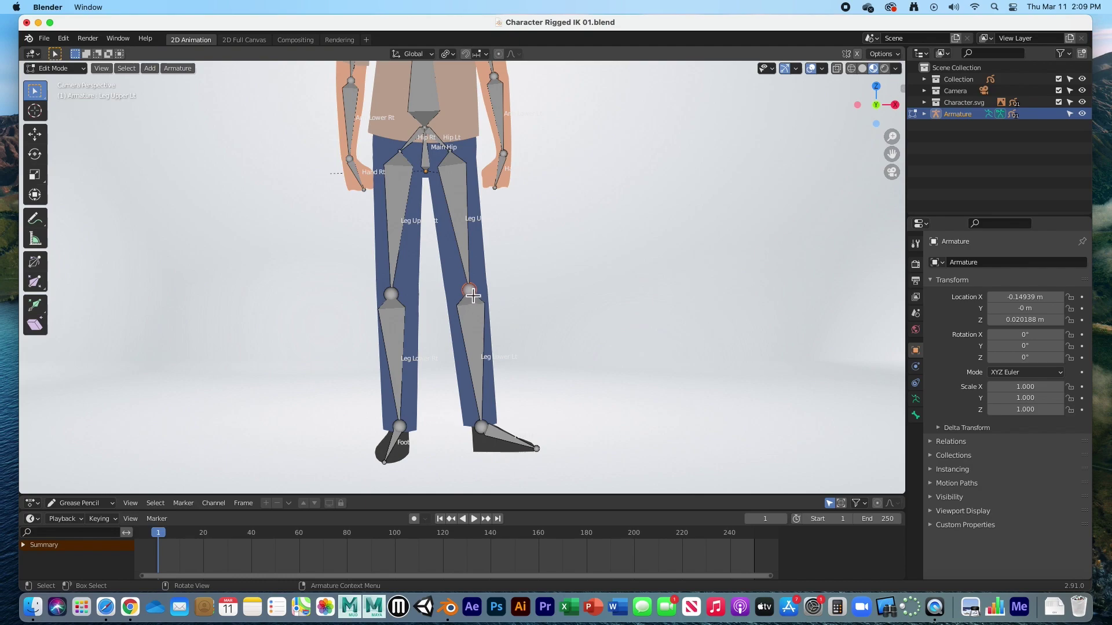
- Extrude horizontal X-axis bones from the left knee and the left ankle
key(e)
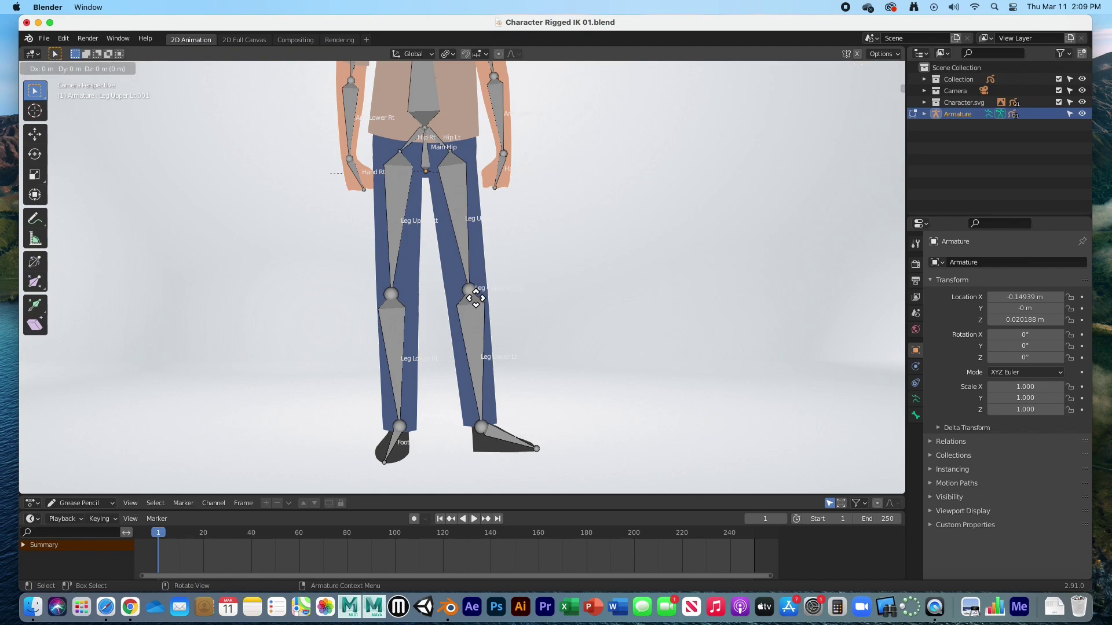
key(x)
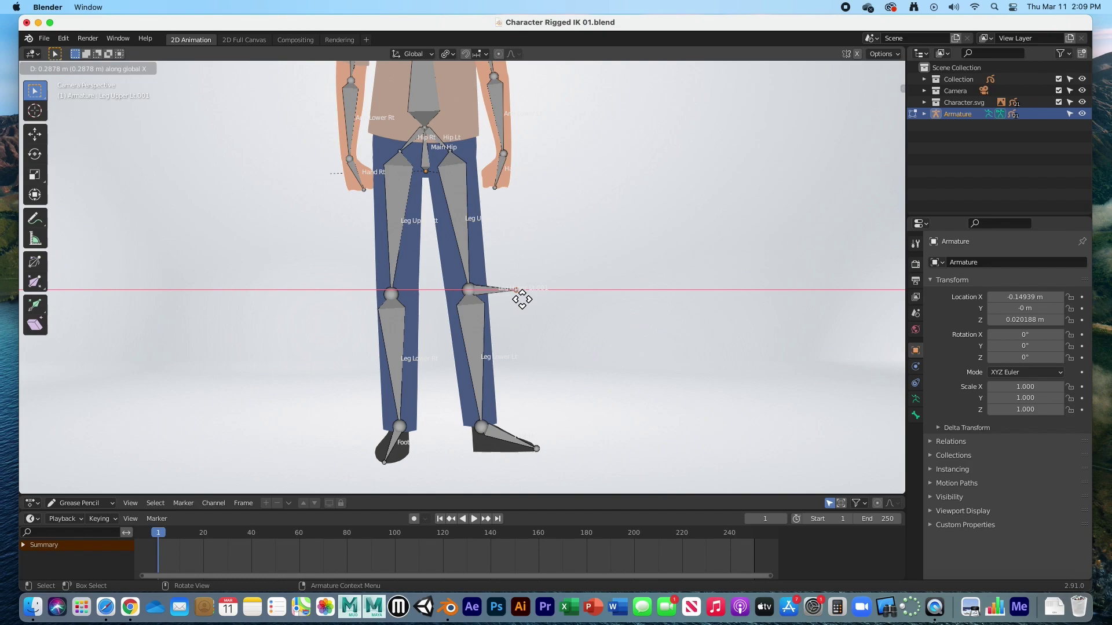
click(523, 299)
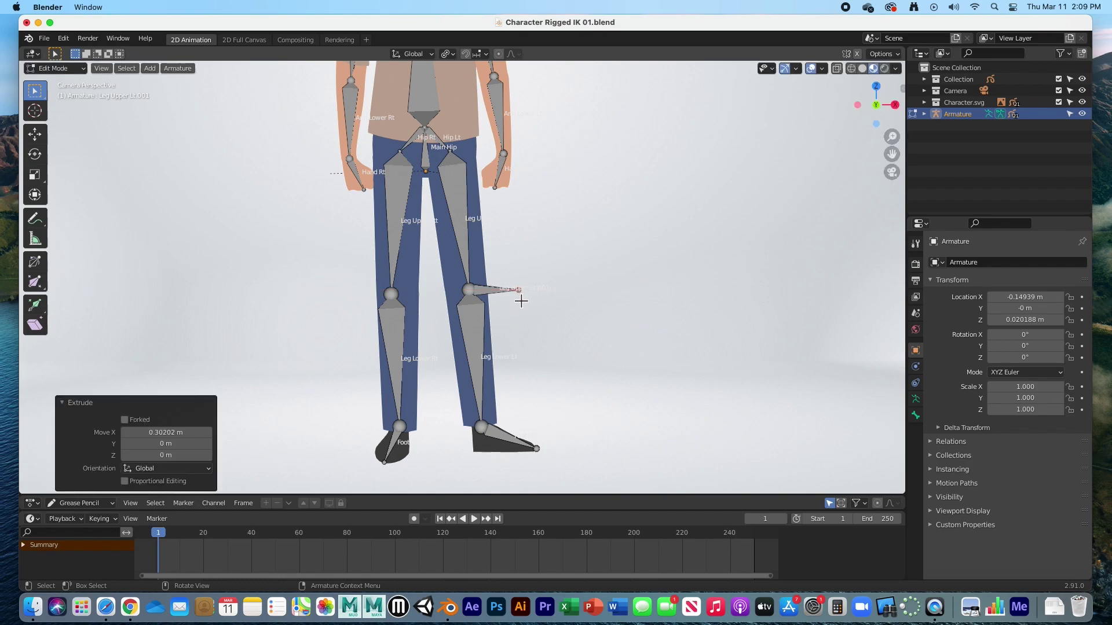
click(481, 431)
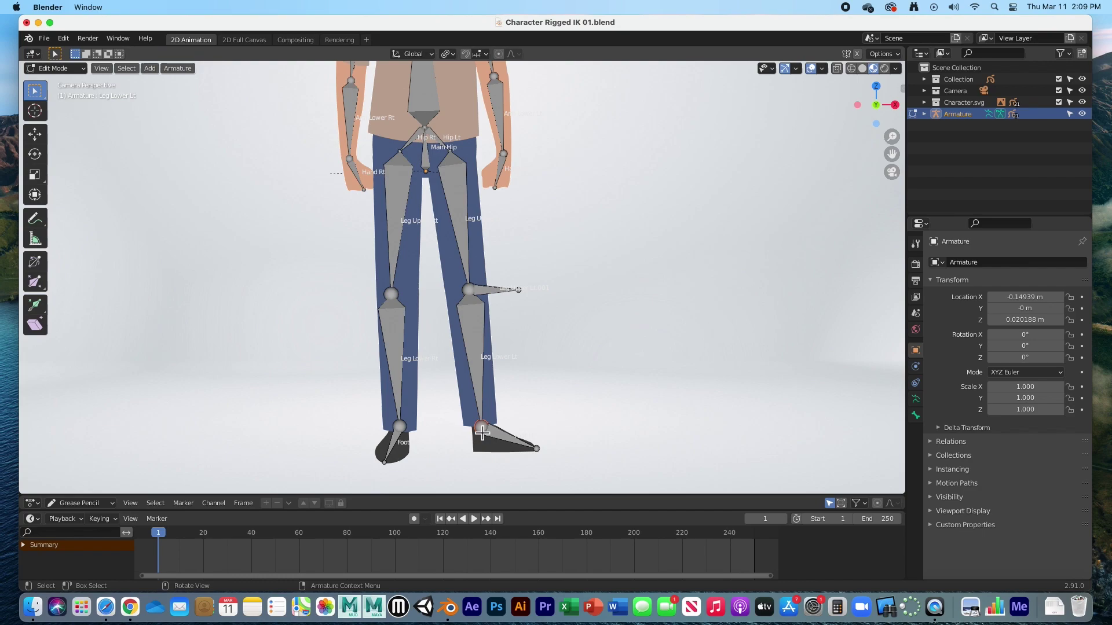
key(e)
key(x)
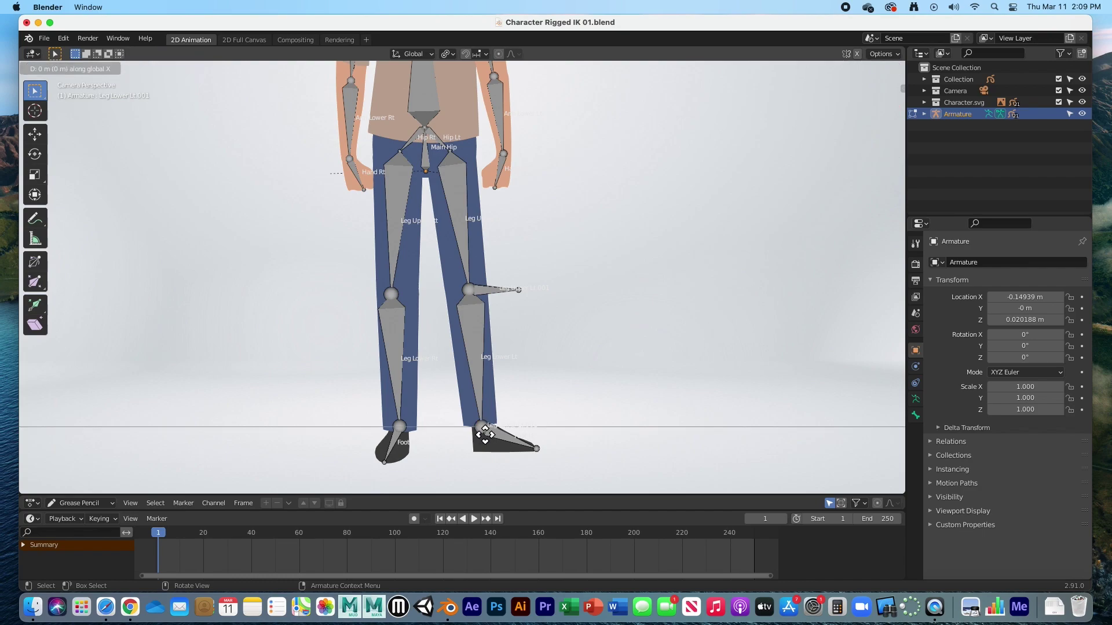
click(454, 432)
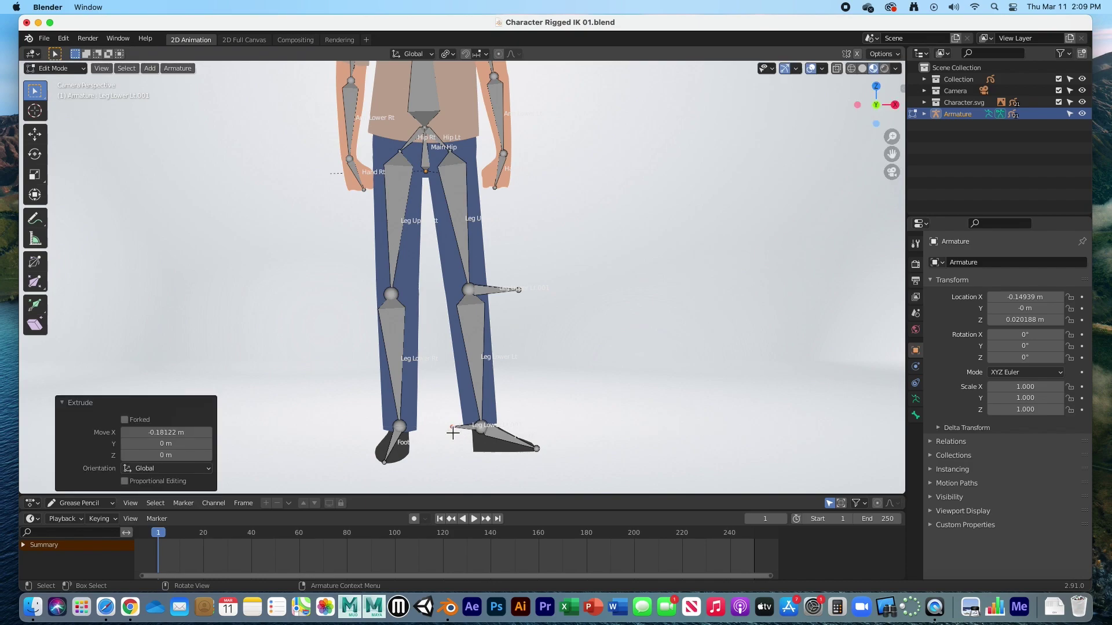
- Extrude horizontal bones from the right knee, pointing left, and the right ankle, pointing right
click(396, 300)
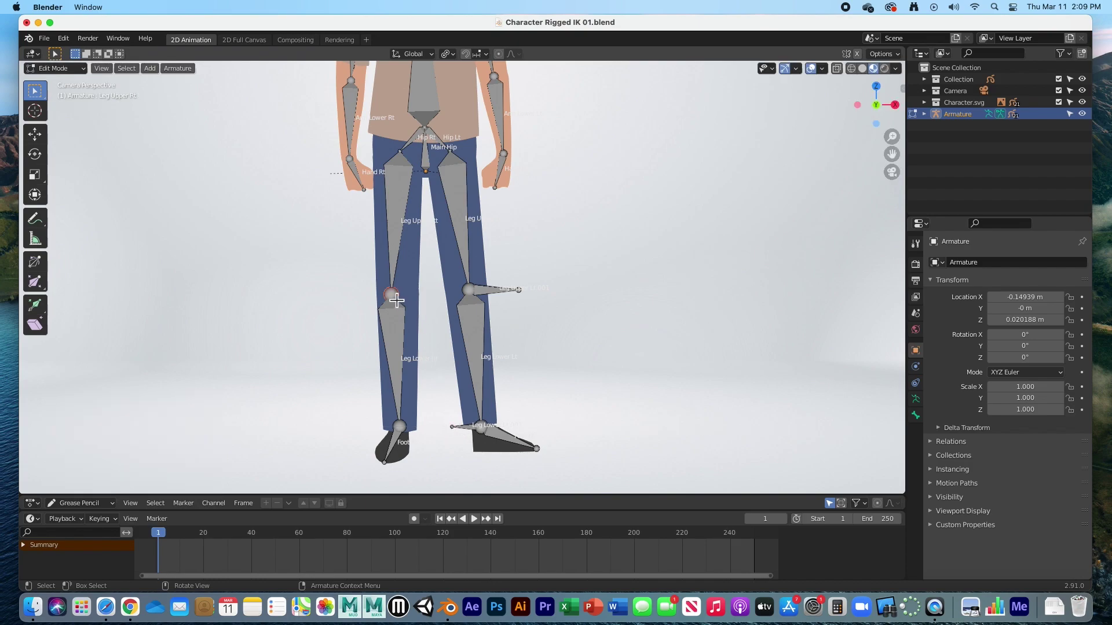
key(e)
key(x)
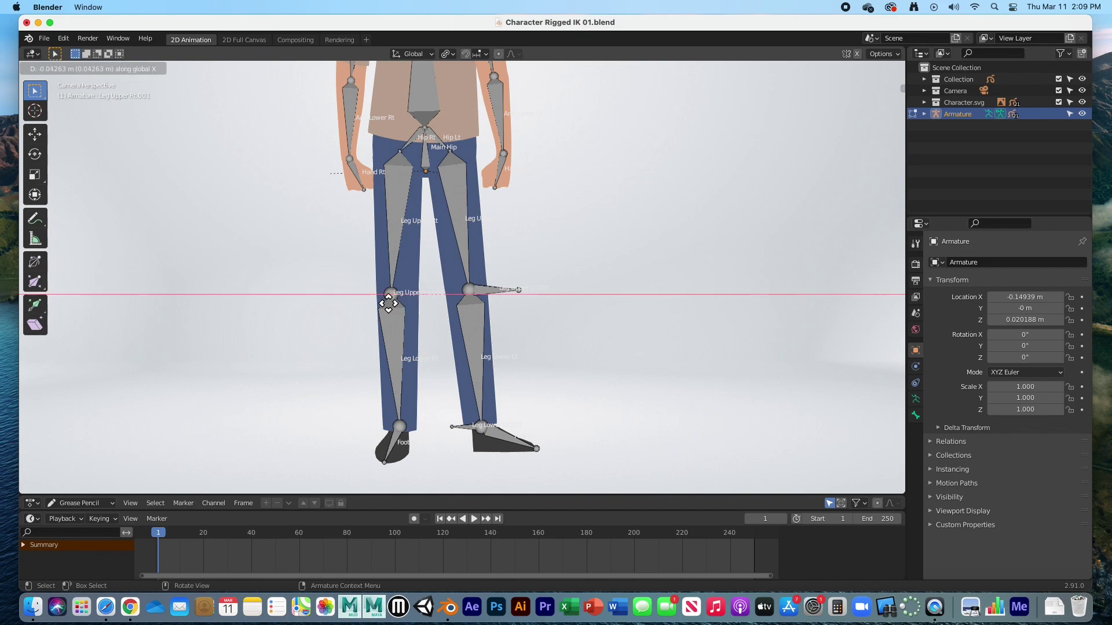
click(345, 300)
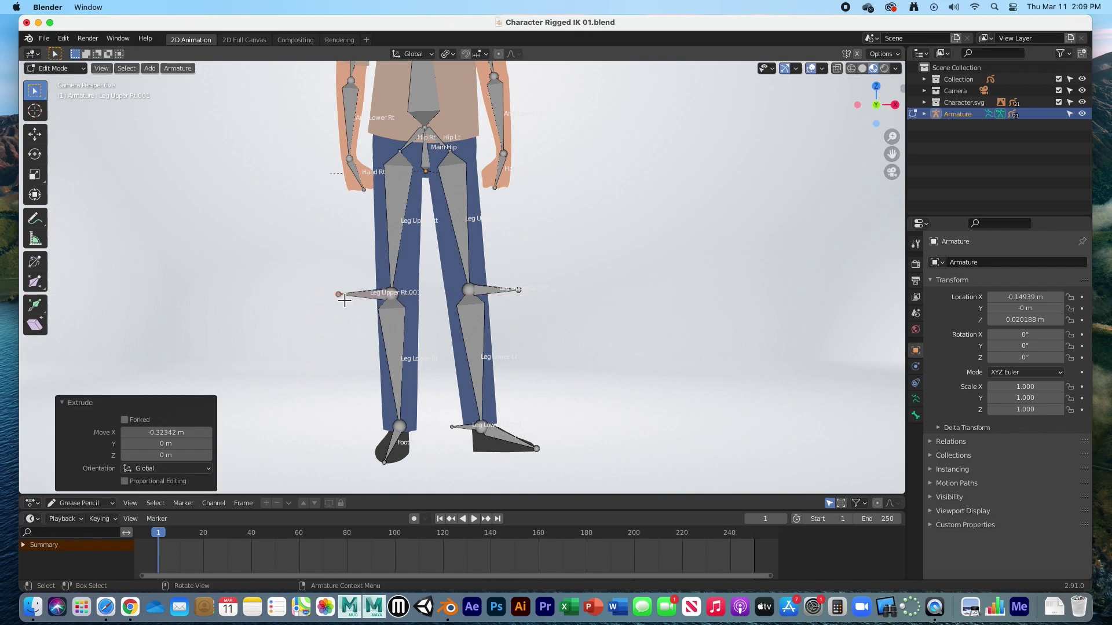
click(403, 431)
key(e)
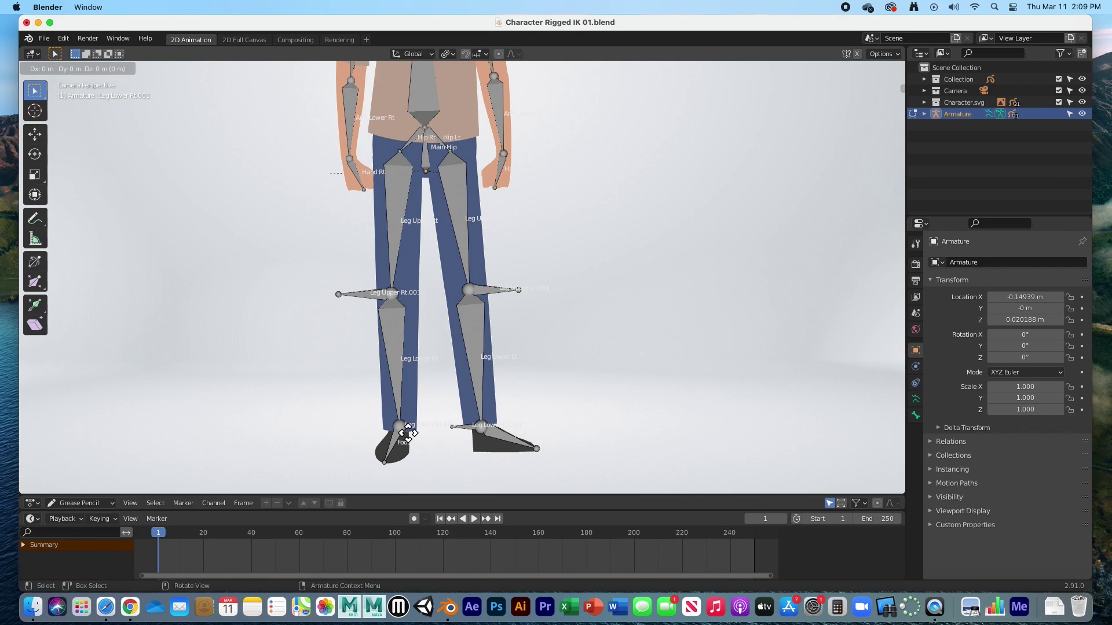
key(x)
click(441, 435)
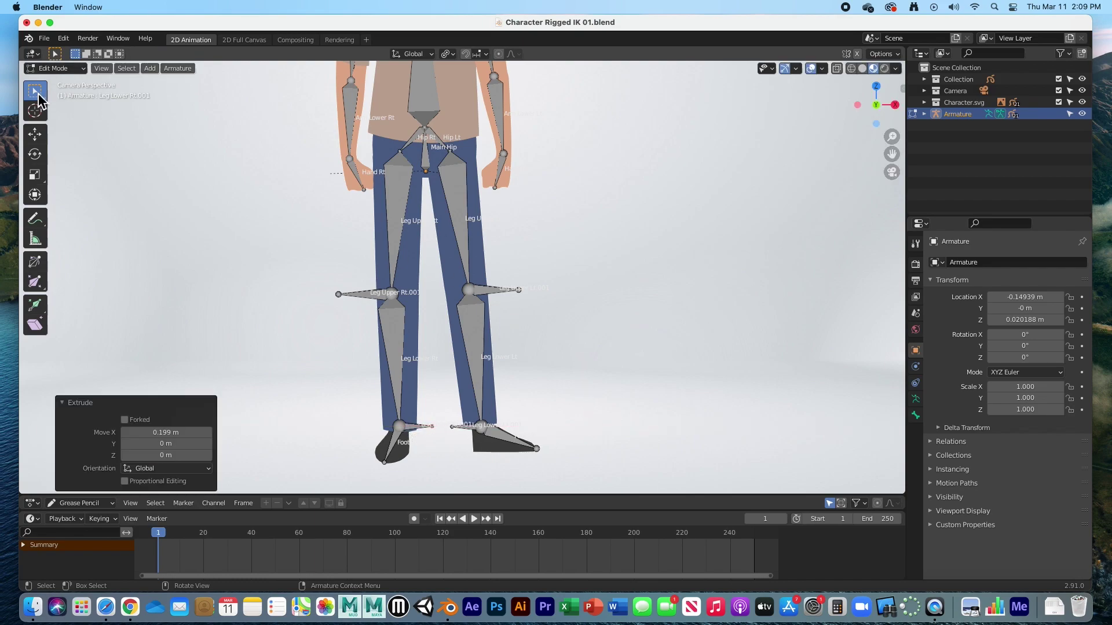
click(495, 294)
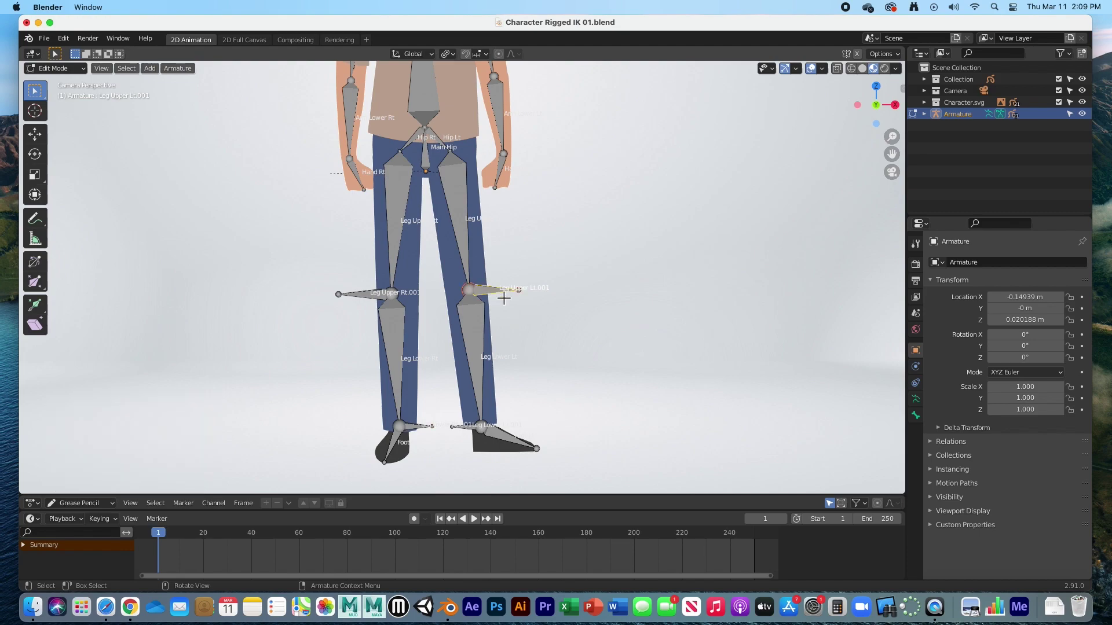
click(916, 415)
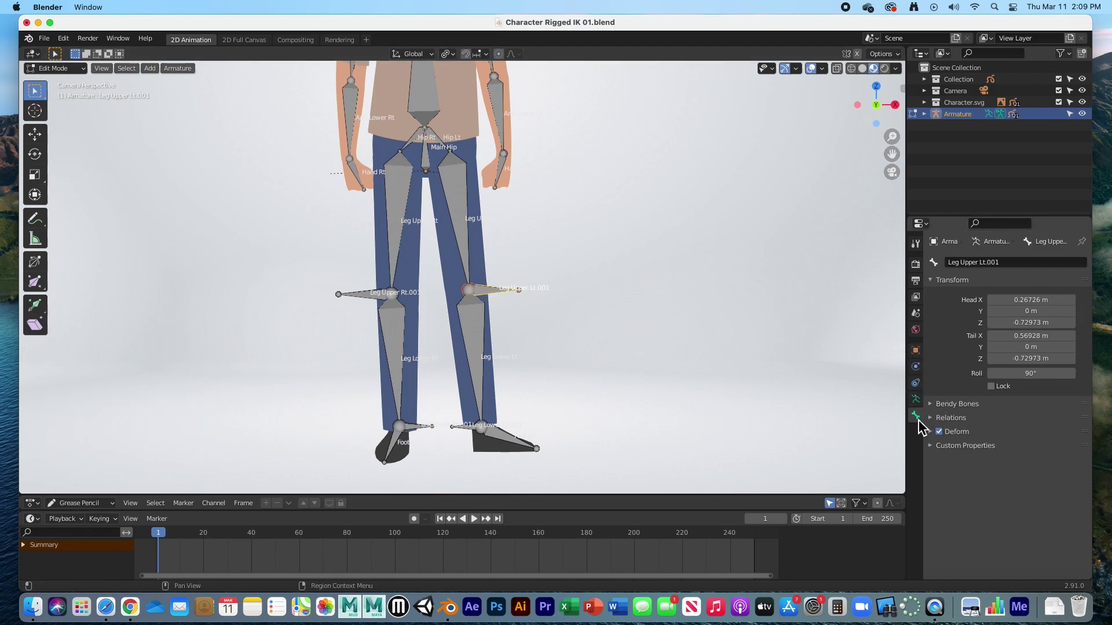
- Name the knee side bones Pole Target Lt and Pole Target Rt
click(1008, 263)
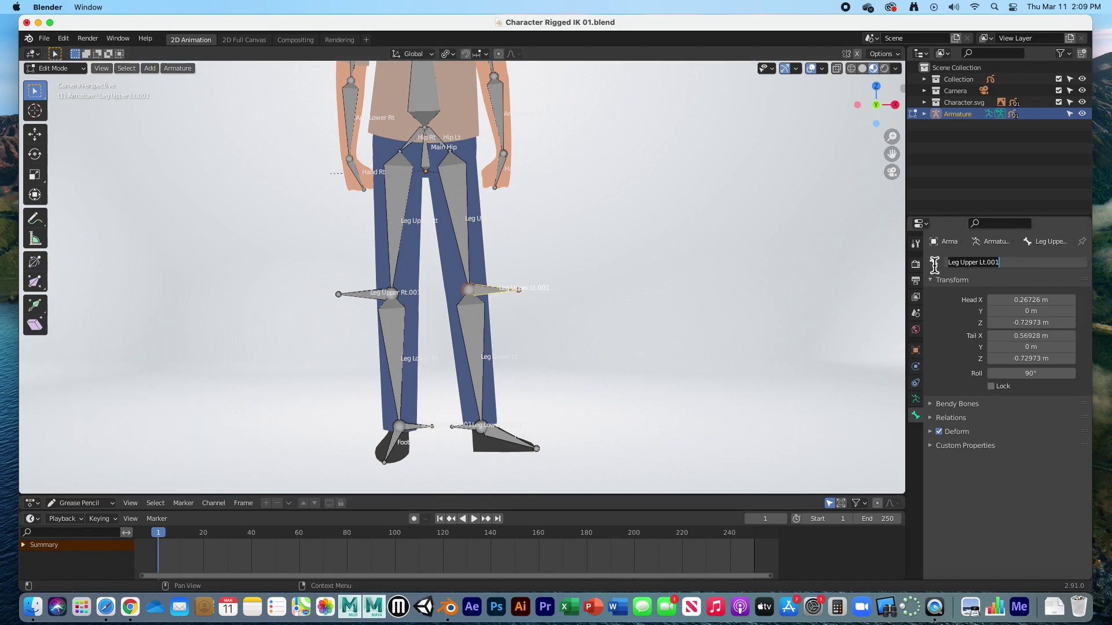
text(Pole Target Lt)
drag(1002, 267, 934, 265)
key(super+c)
click(371, 295)
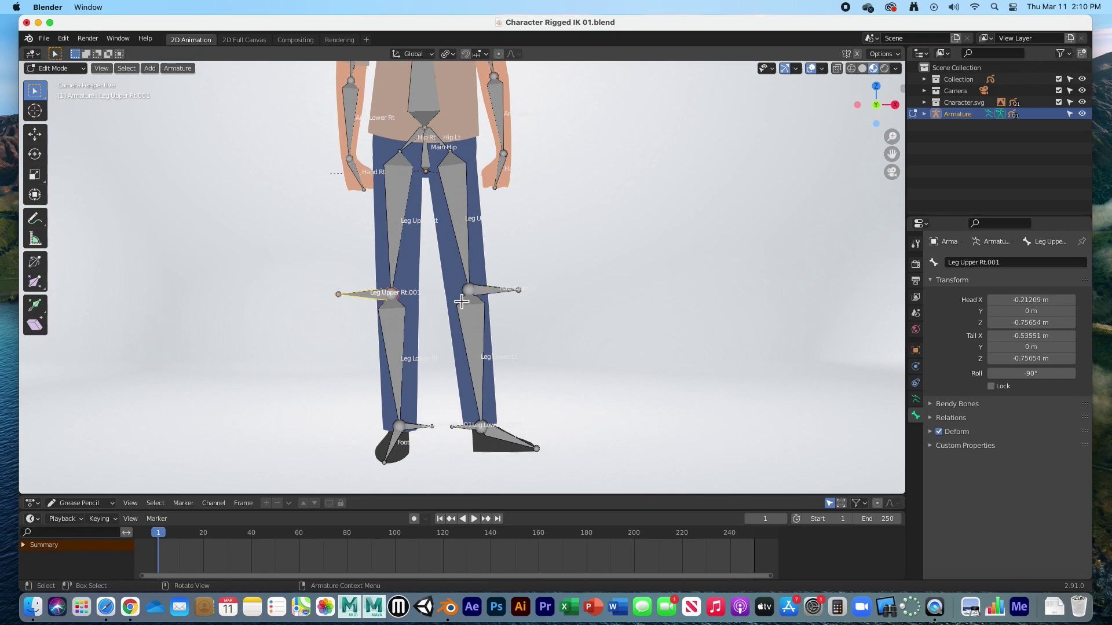
click(1012, 269)
key(super+v)
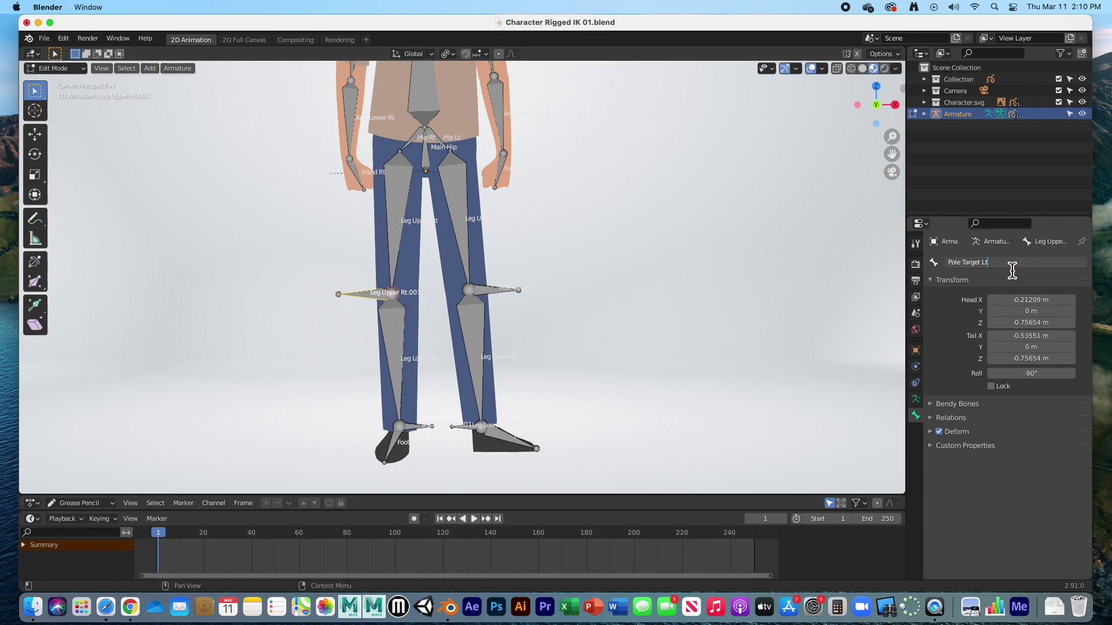
text(Rt)
- Name the ankle side bones Heel IK Lt and Heel IK Rt
click(468, 427)
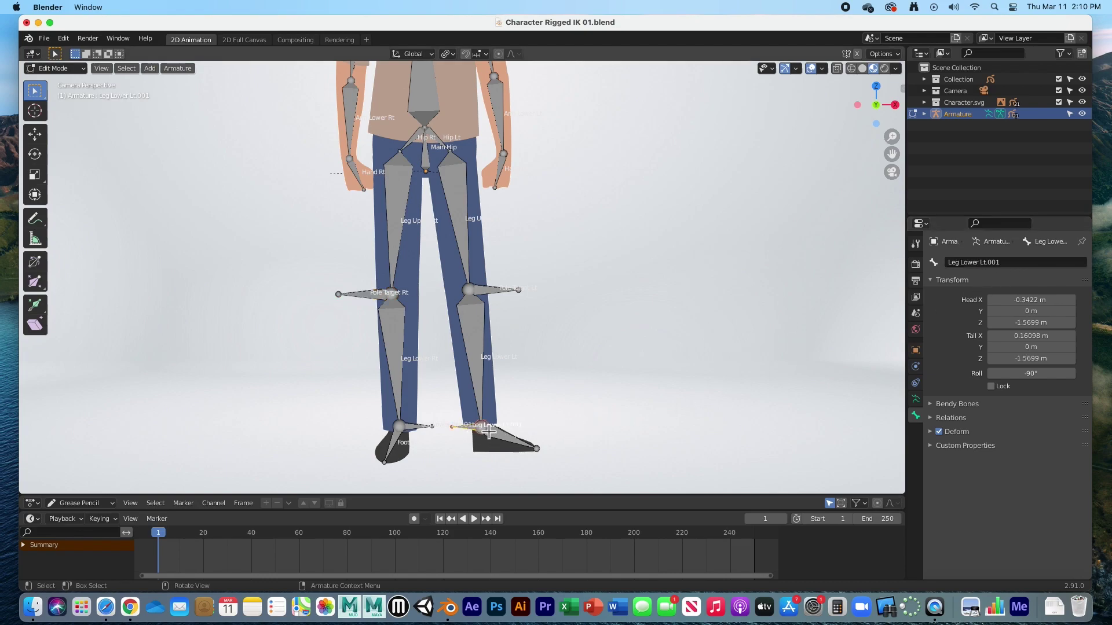
click(993, 263)
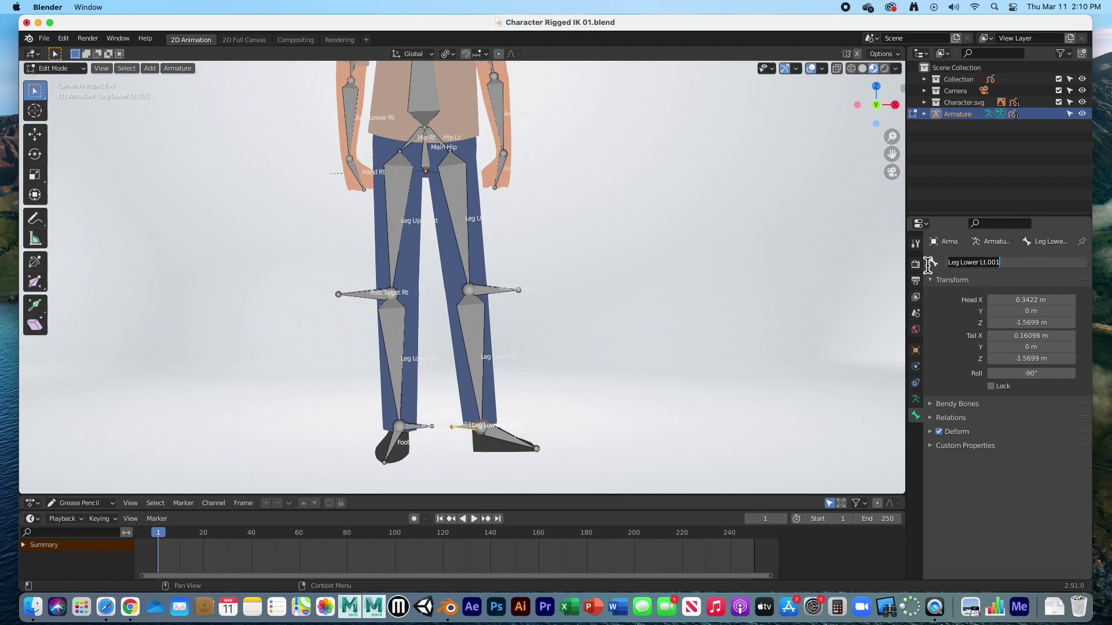
text(Heel)
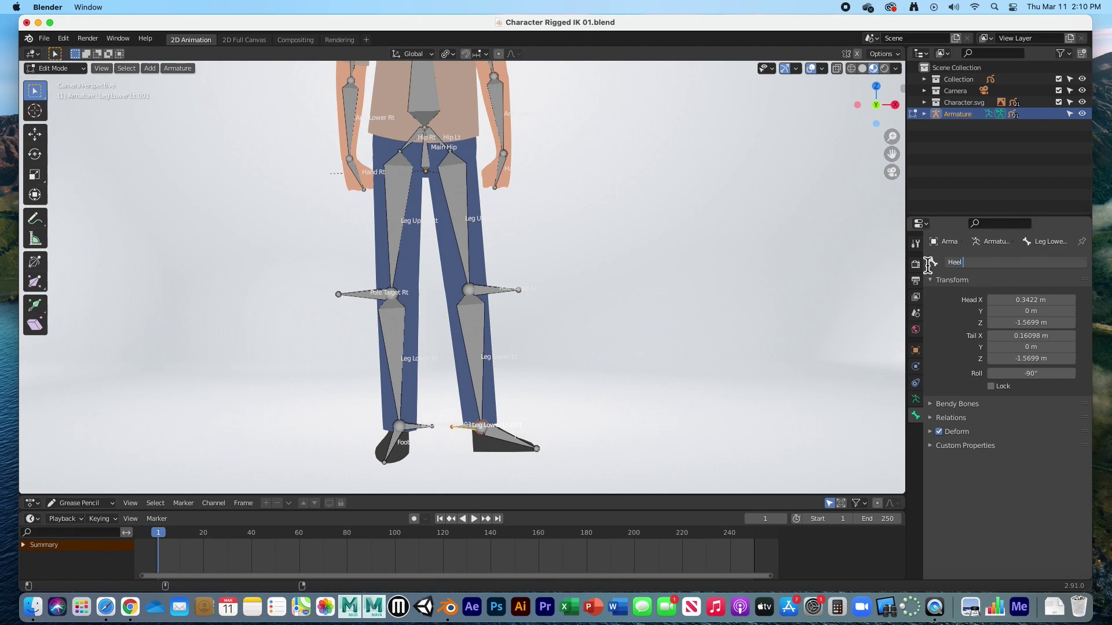
text( IK Lt)
drag(982, 265, 920, 268)
key(ctrl+c)
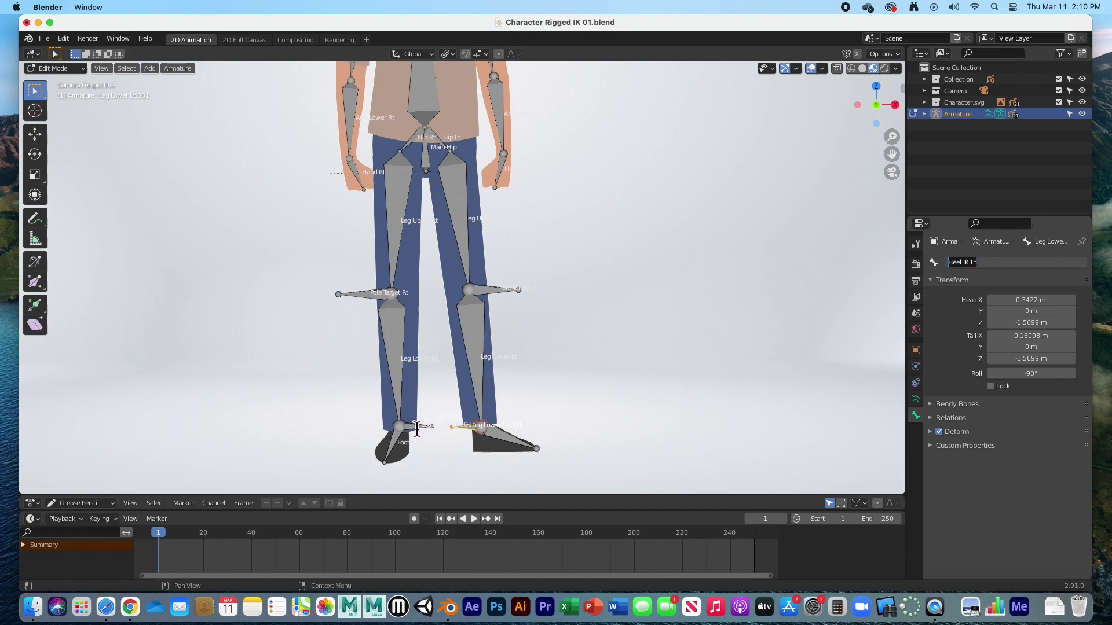
click(418, 432)
click(418, 432)
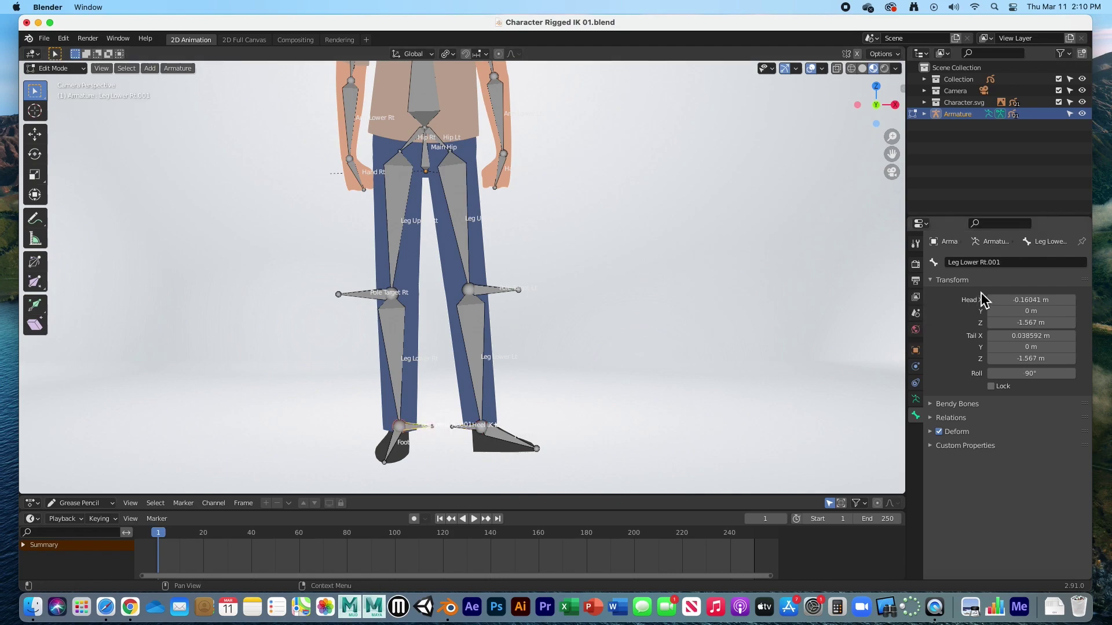
click(1018, 262)
key(ctrl+a)
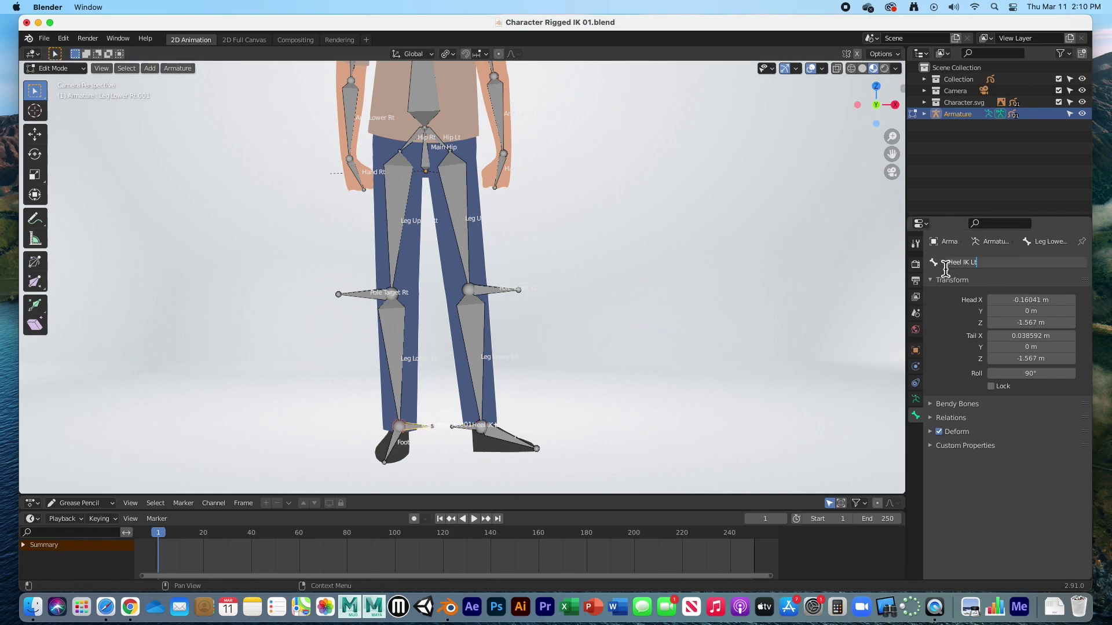
key(ctrl+v)
key(BackSpace)
key(BackSpace)
text(Rt)
key(Return)
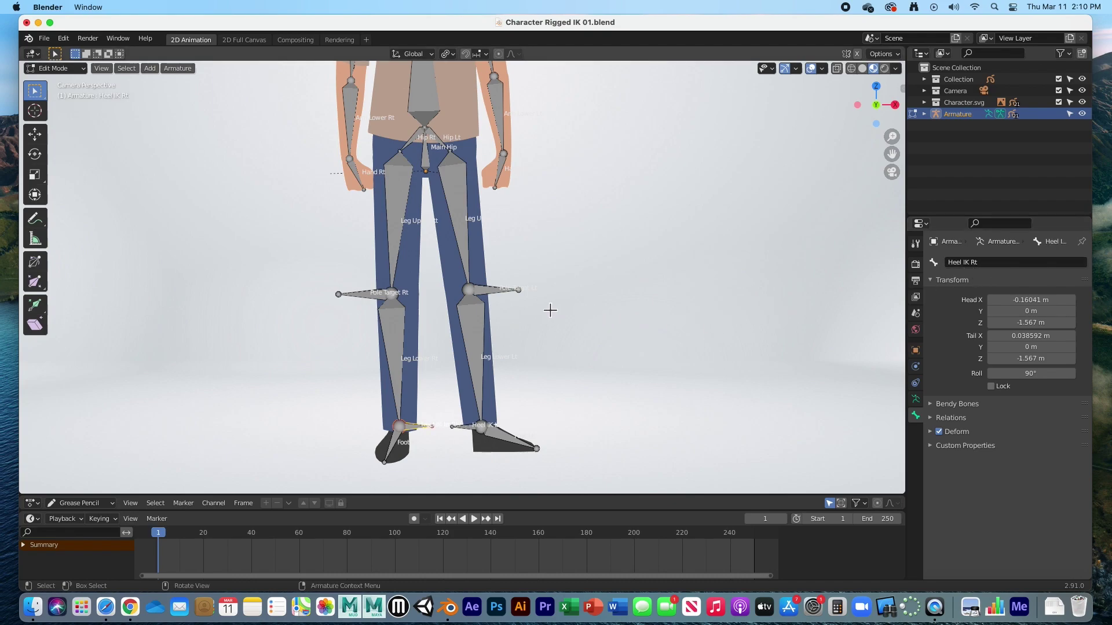
- Clear Pole Target Lt's parent and move it outward along X from the left knee
click(490, 296)
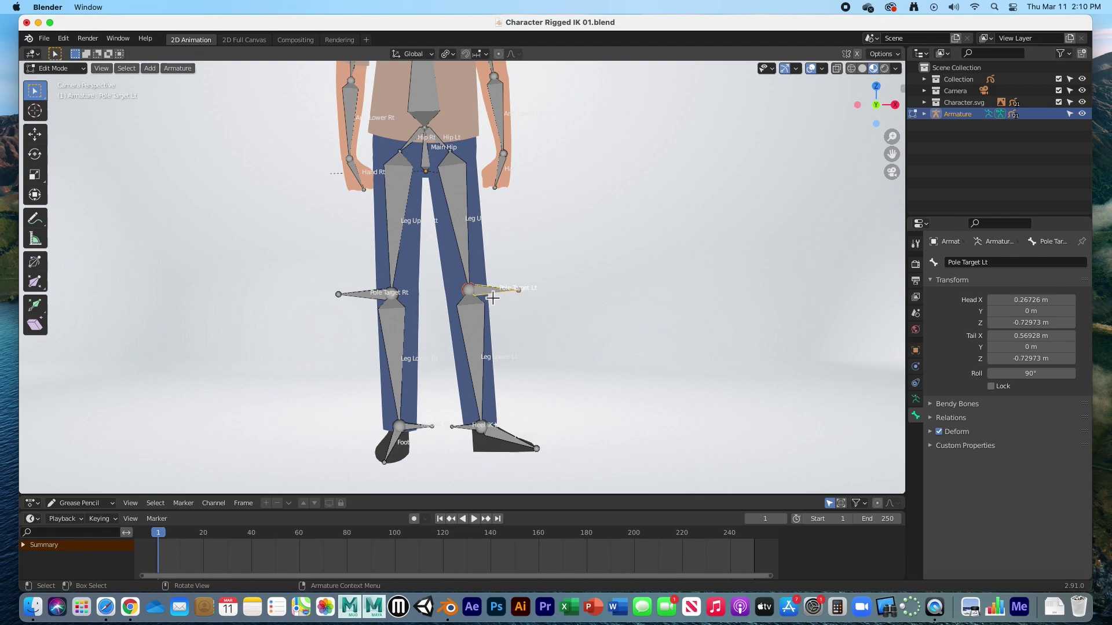
key(g)
click(653, 276)
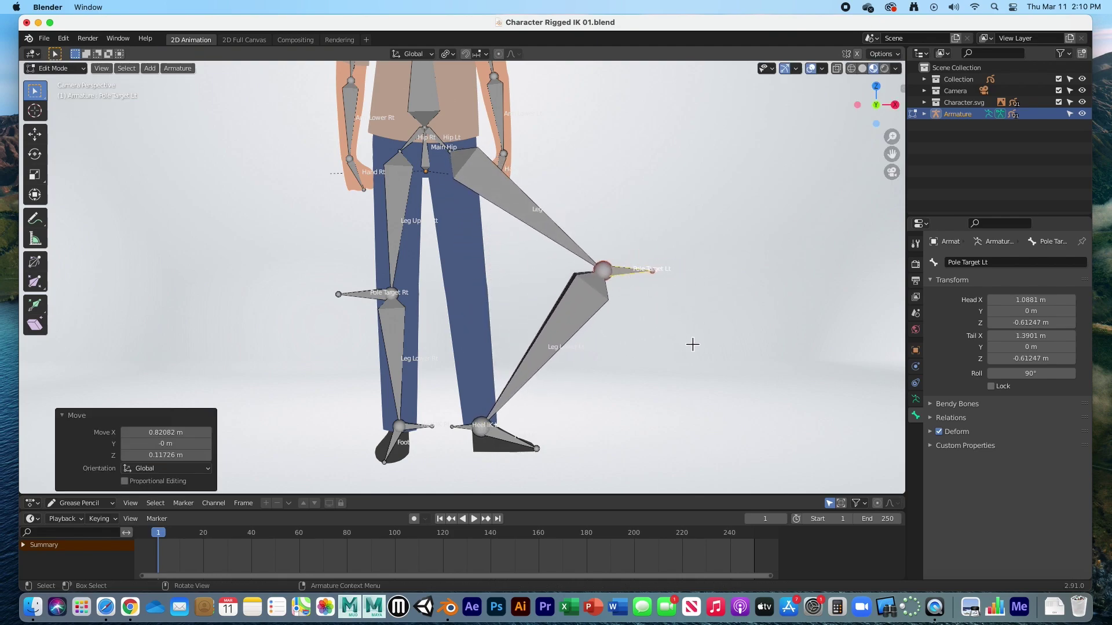
key(super+z)
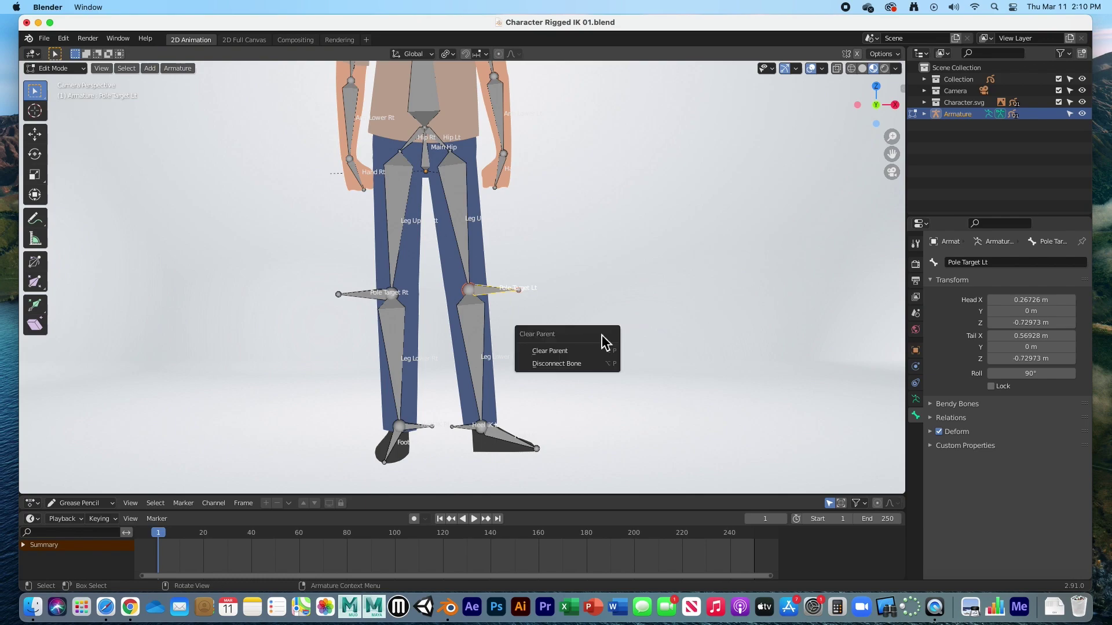
click(566, 365)
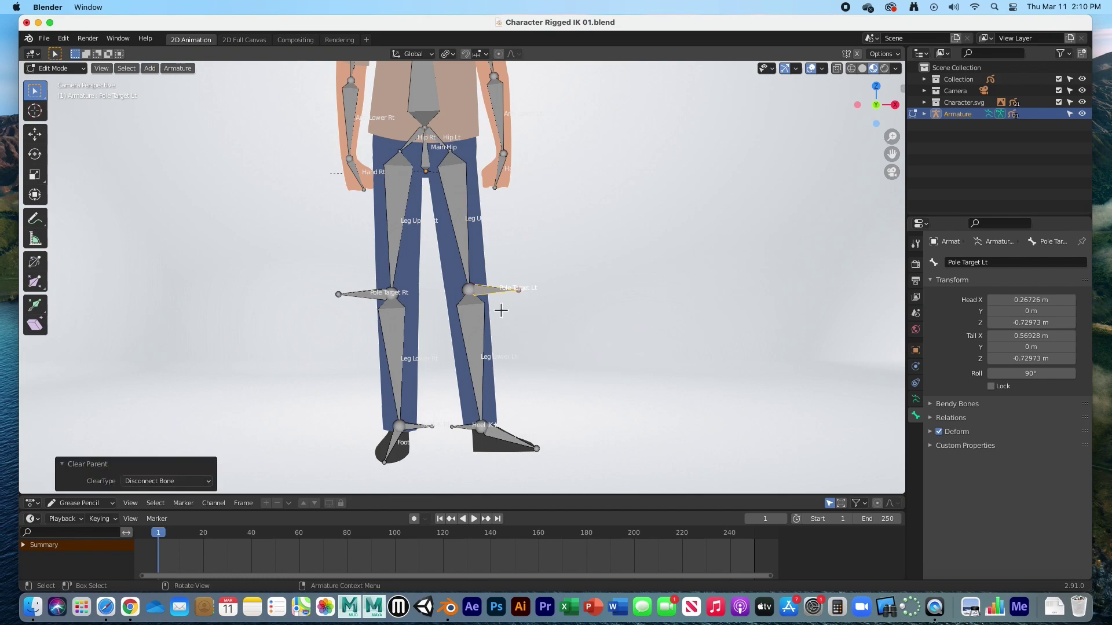
key(g)
click(545, 316)
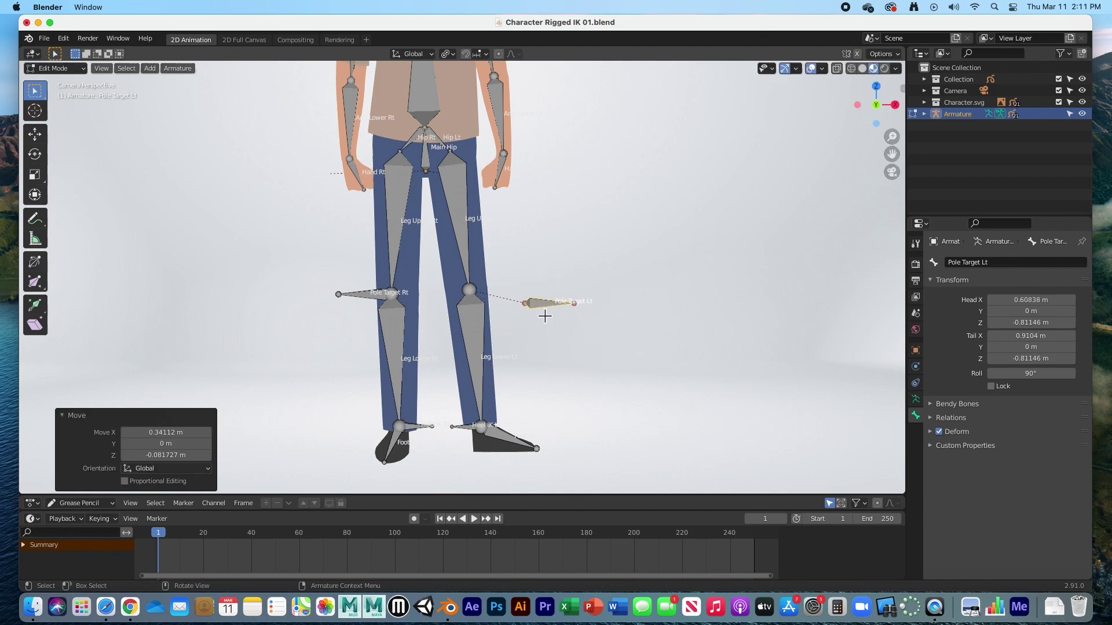
key(ctrl+z)
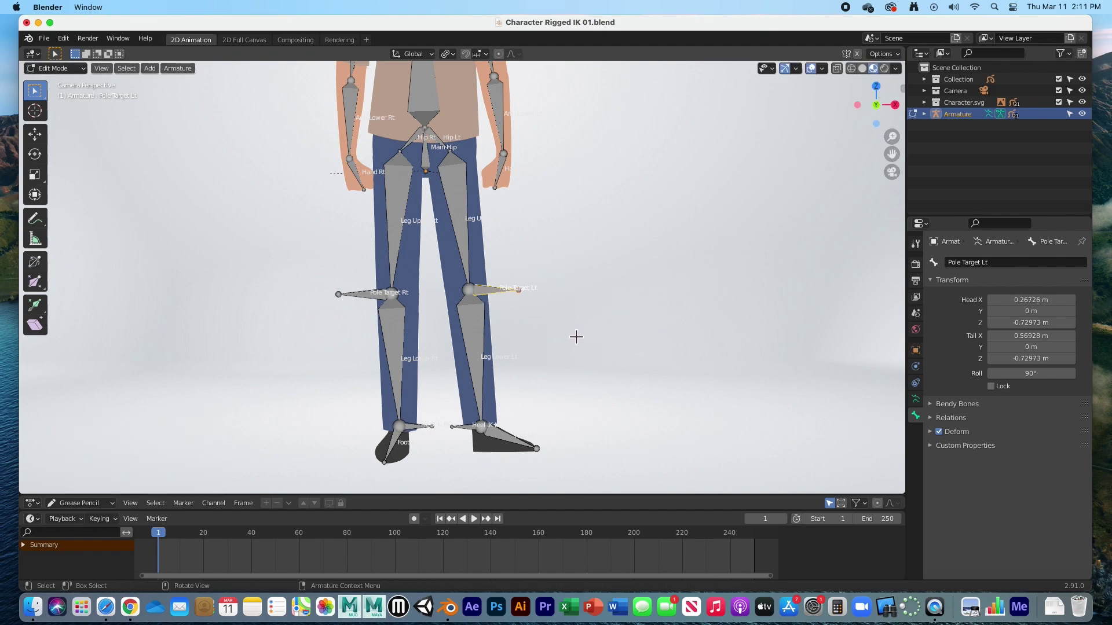
key(alt+p)
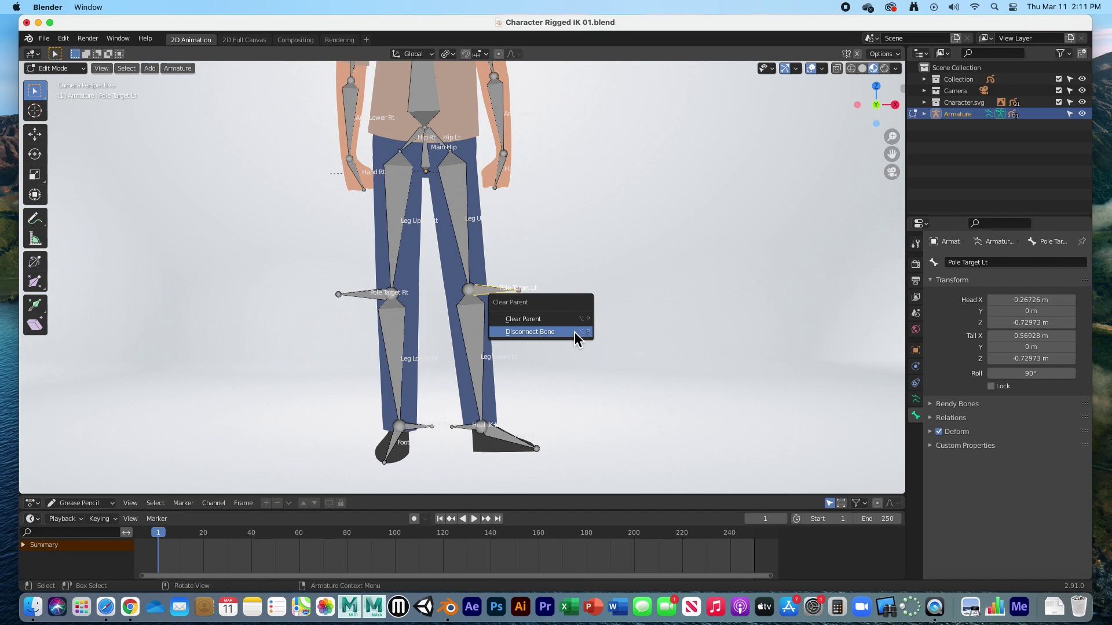
click(565, 323)
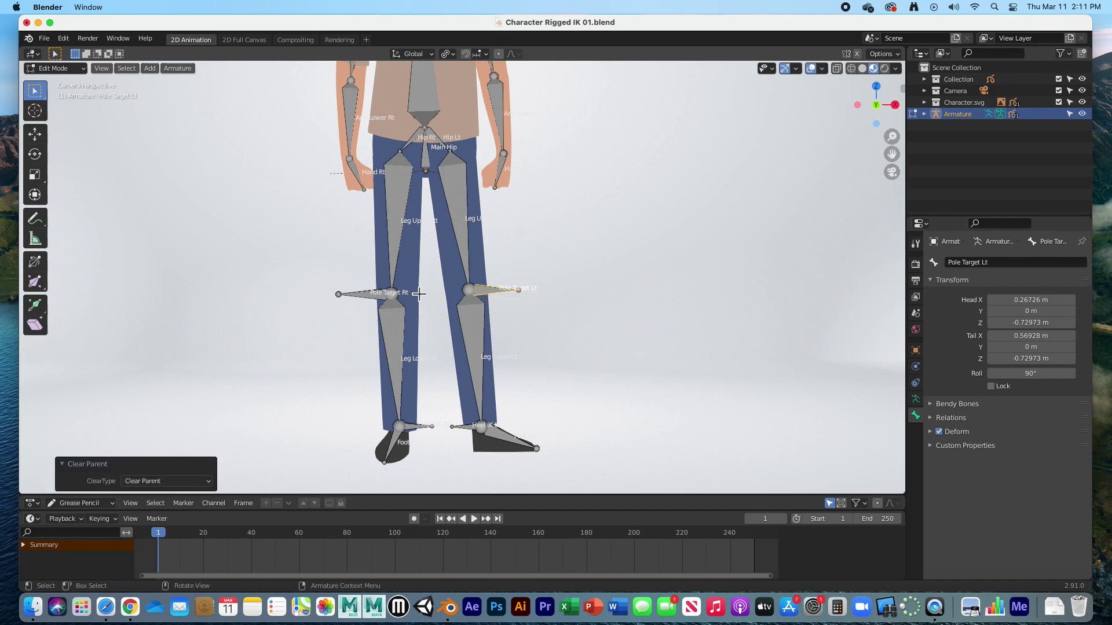
key(g)
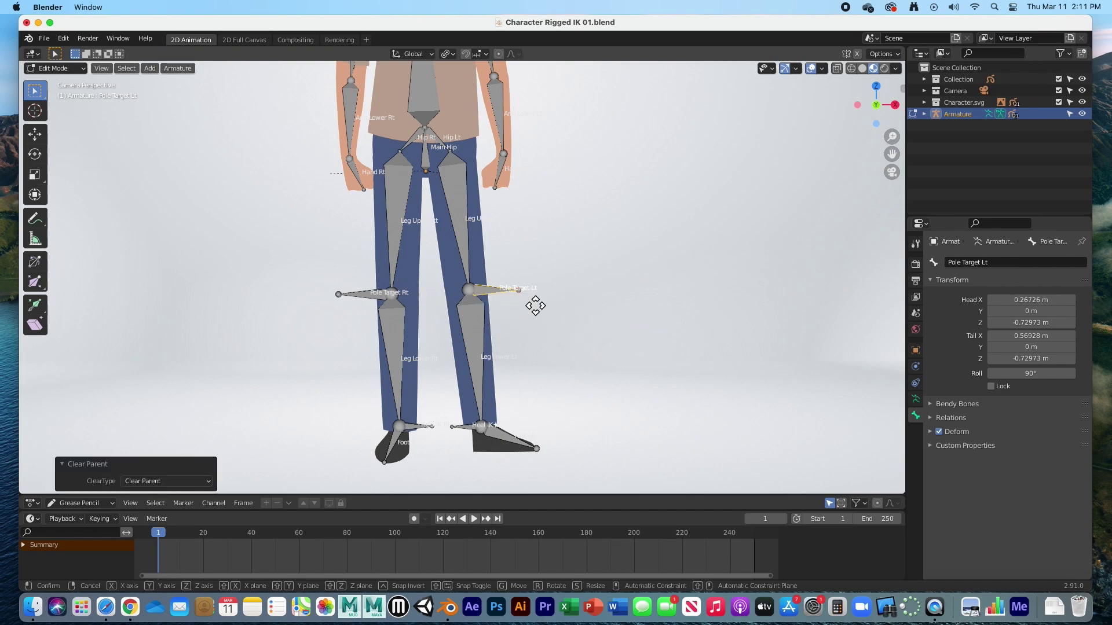
key(x)
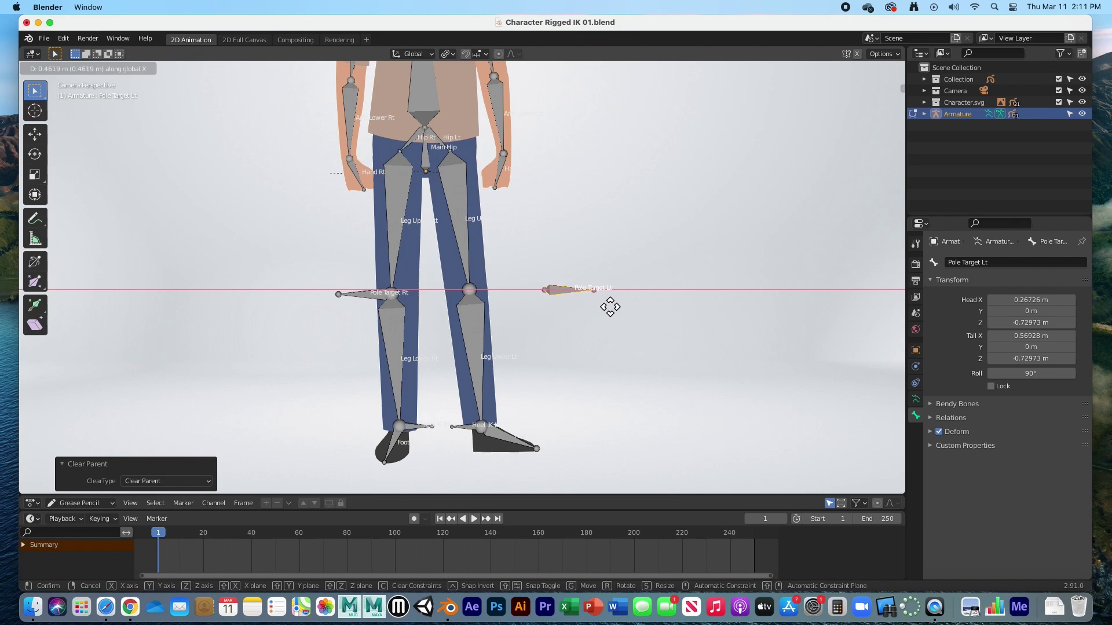
click(608, 305)
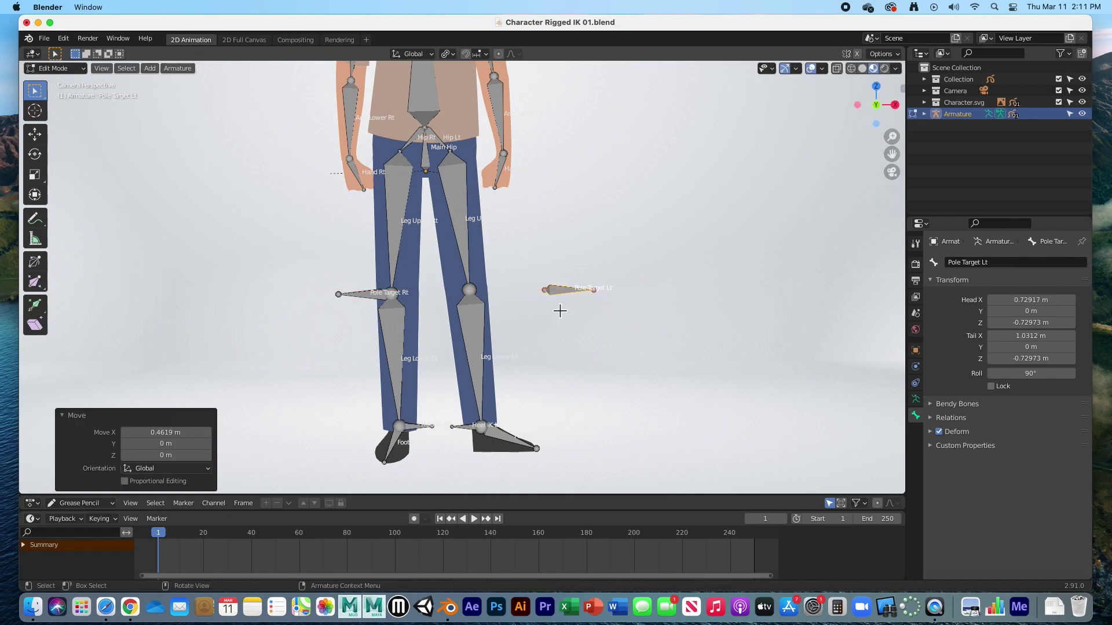
- Clear Pole Target Rt's parent and move it outward along X from the right leg
click(373, 299)
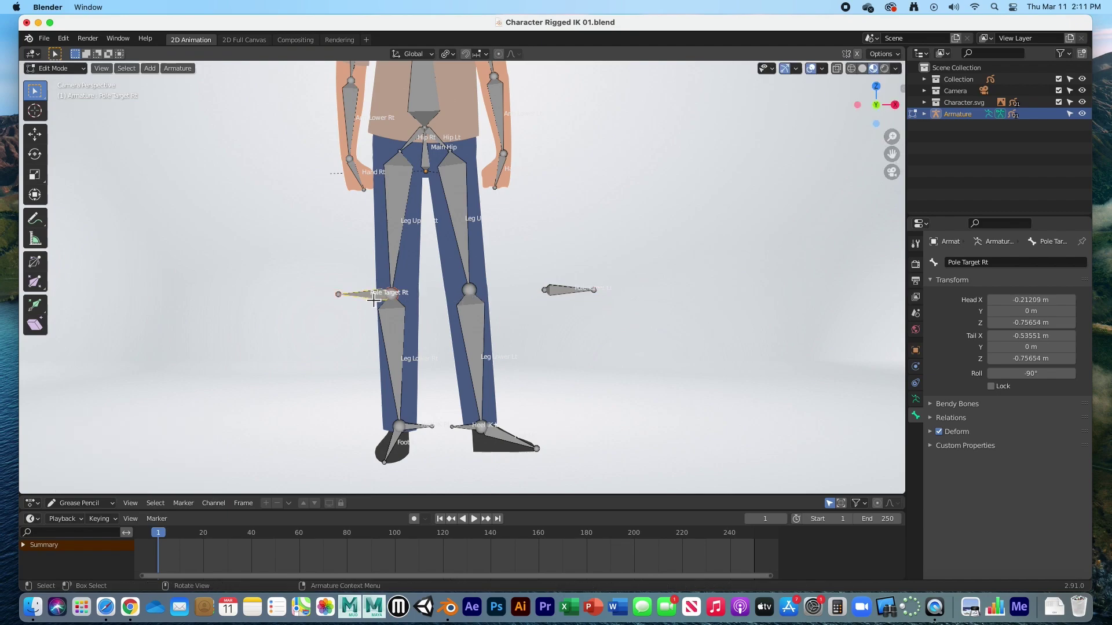
key(alt+p)
click(350, 324)
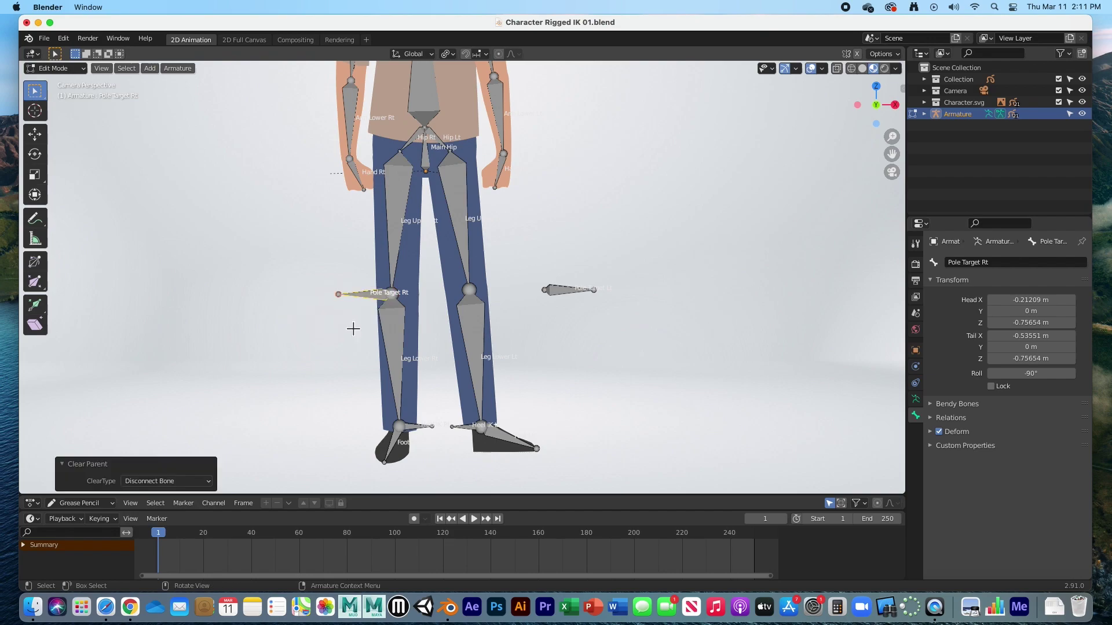
key(alt+p)
click(346, 313)
key(g)
key(x)
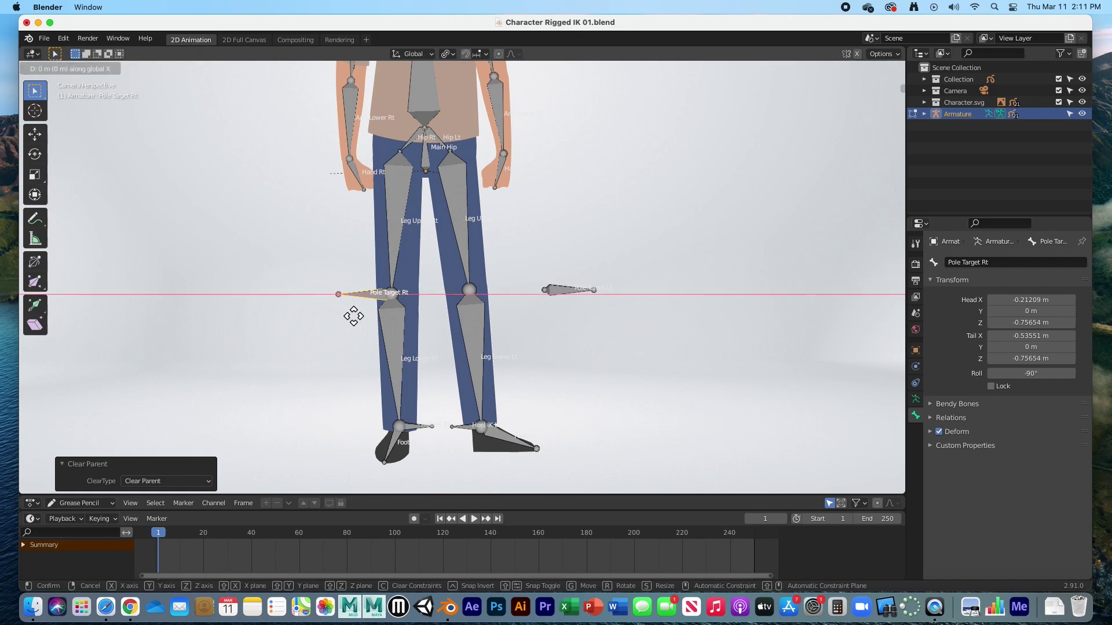
click(289, 313)
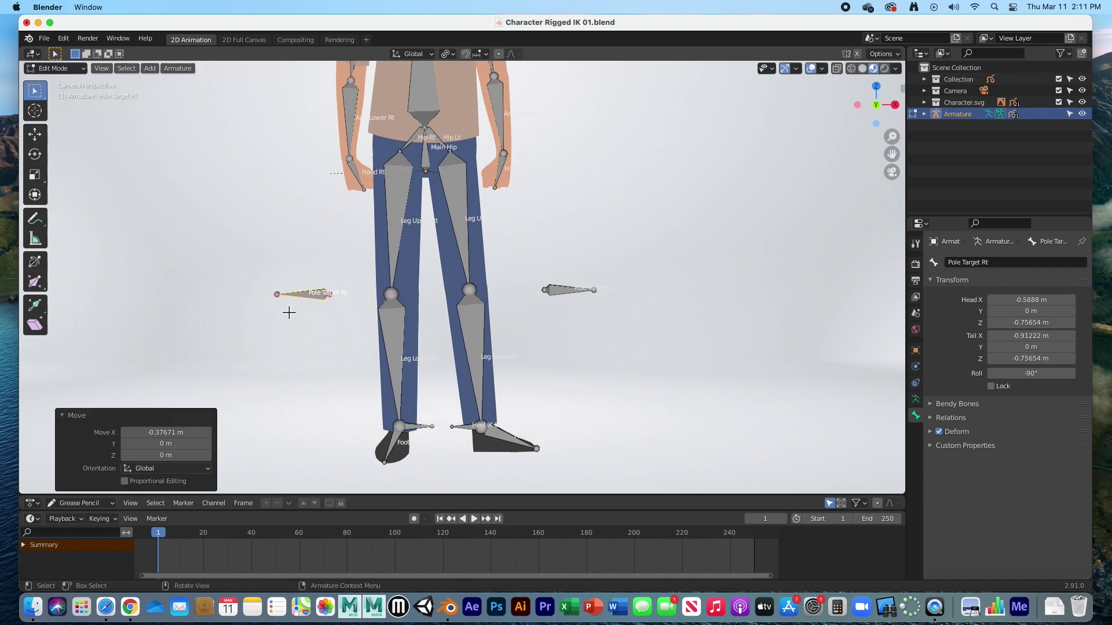
- Clear the parents of Heel IK Lt and Heel IK Rt
click(465, 430)
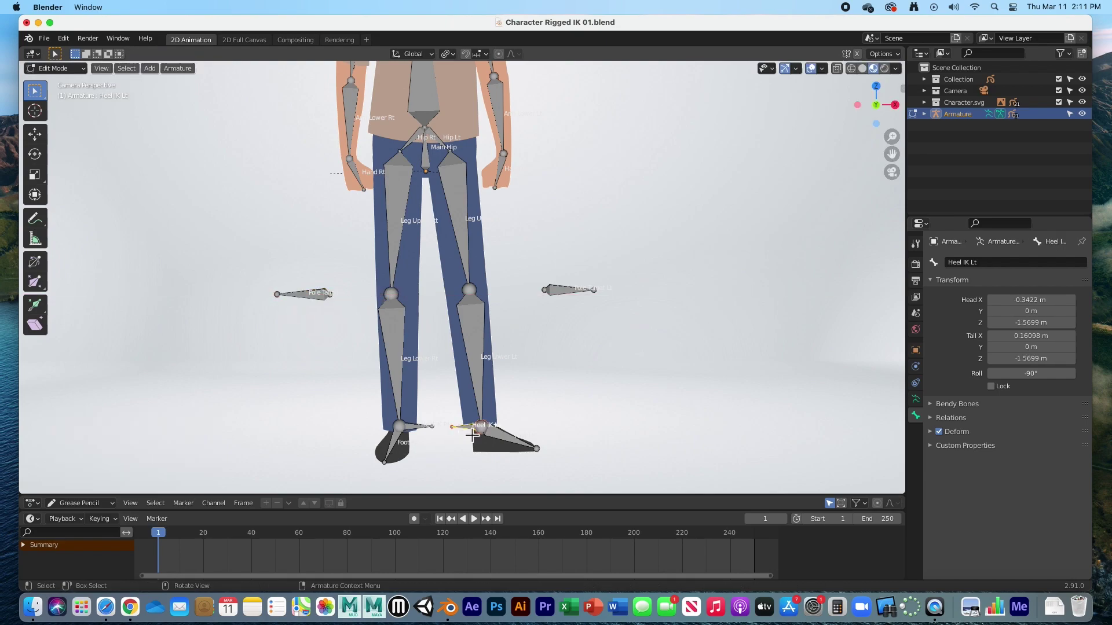
key(alt+p)
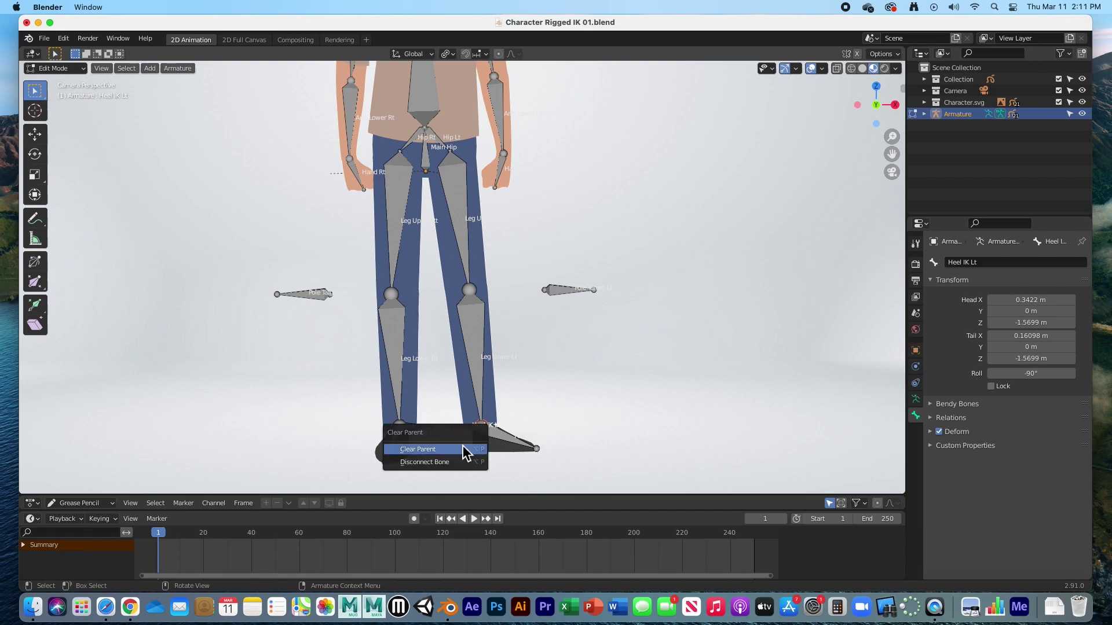
click(461, 461)
key(alt+p)
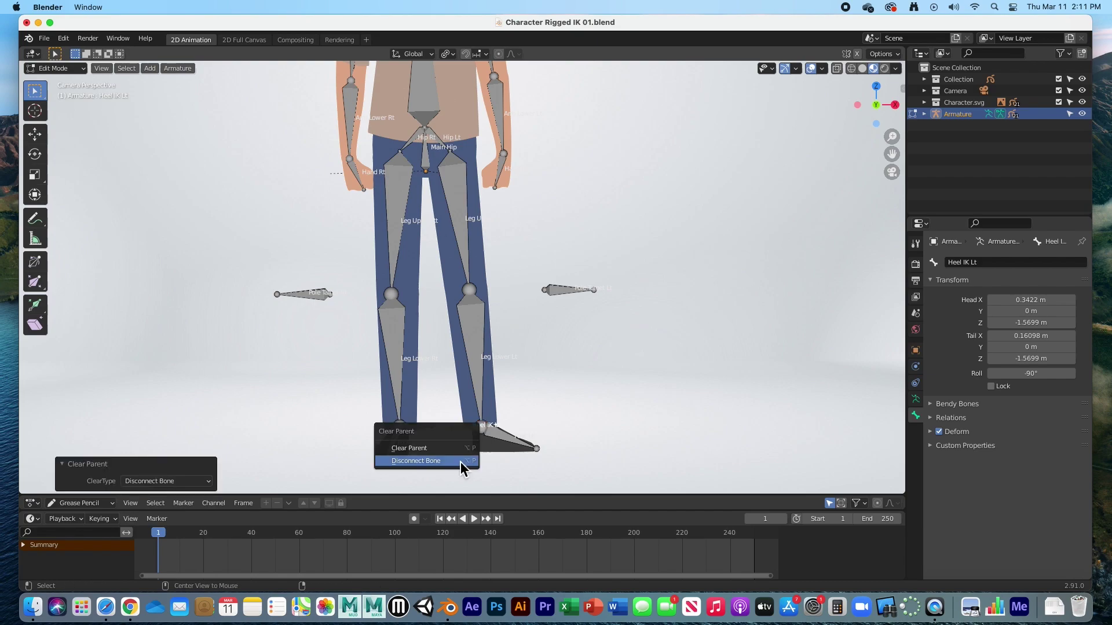
click(463, 454)
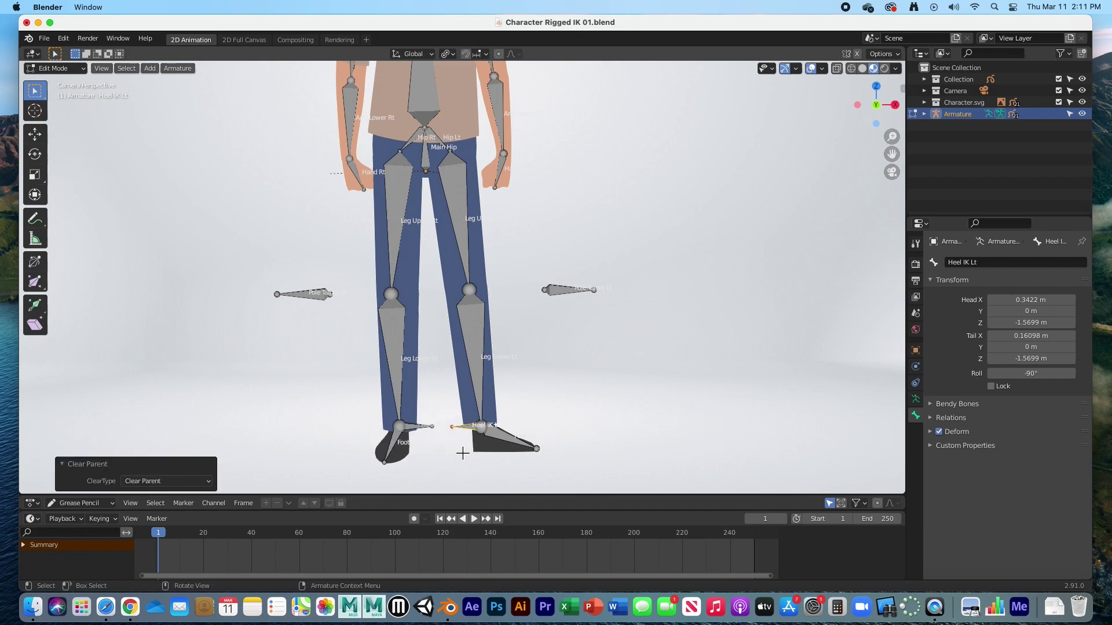
click(420, 430)
key(alt+p)
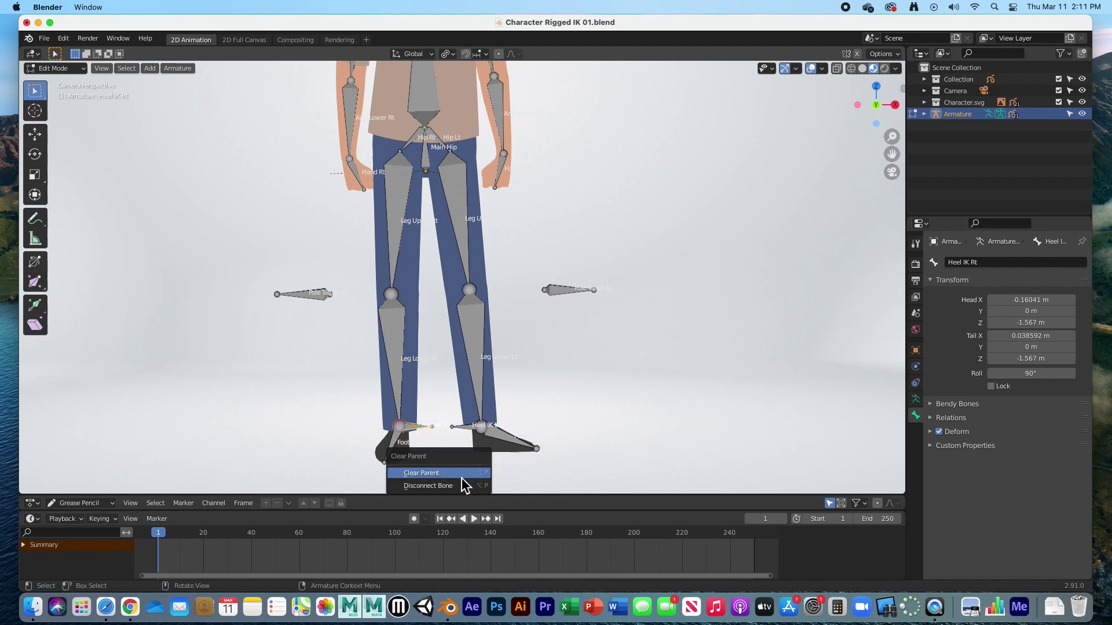
click(462, 486)
key(alt+p)
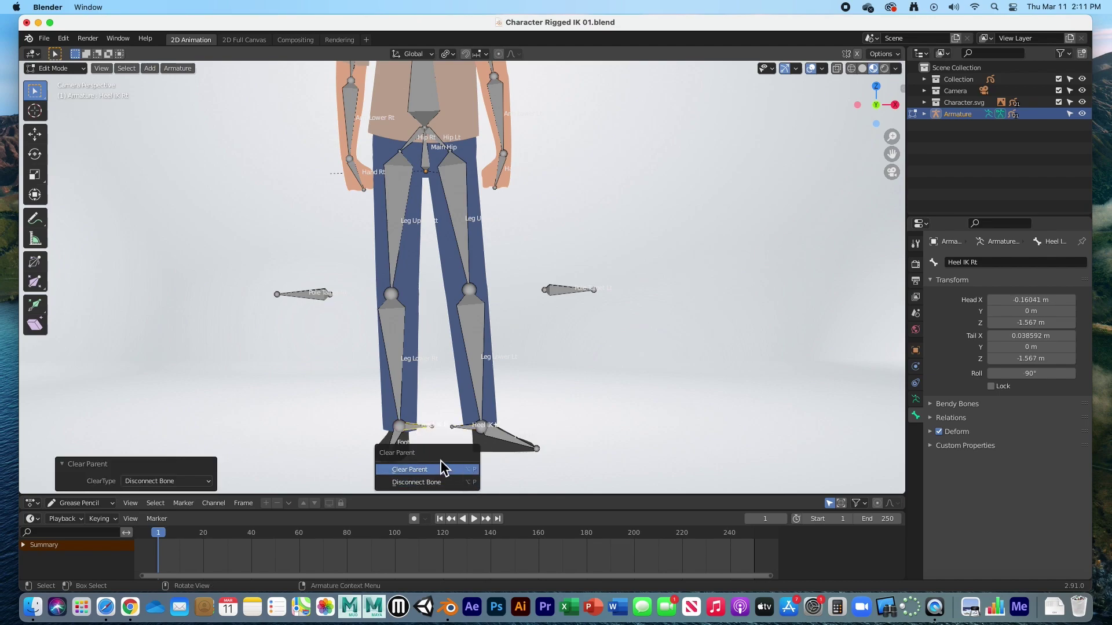
click(444, 469)
click(568, 398)
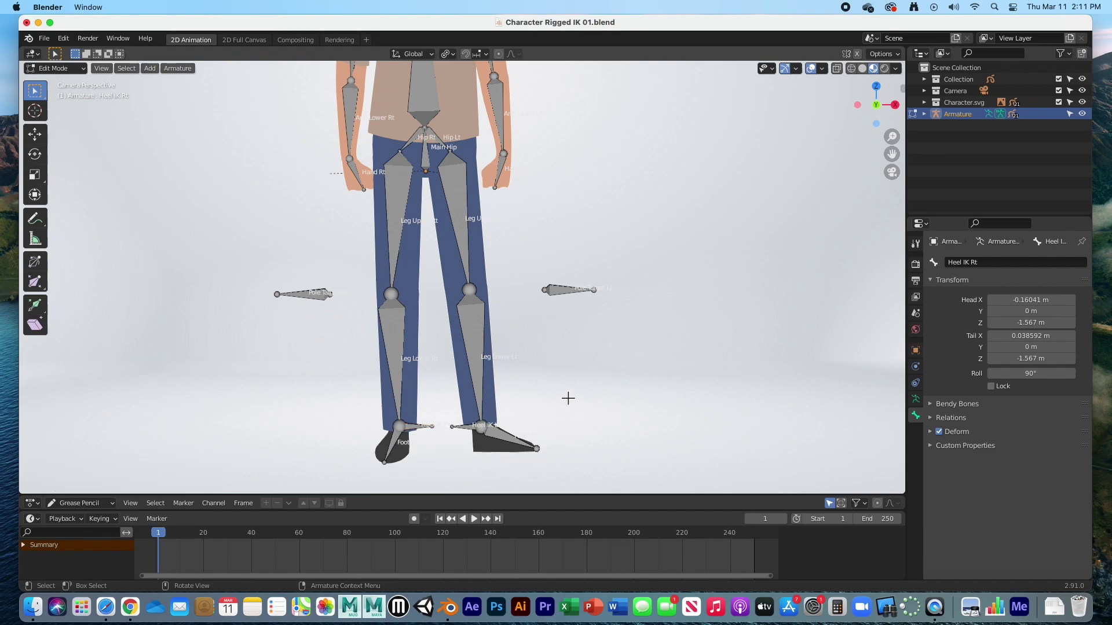
click(476, 341)
- In Pose Mode, add an Inverse Kinematics bone constraint to Leg Lower Lt
key(ctrl+Tab)
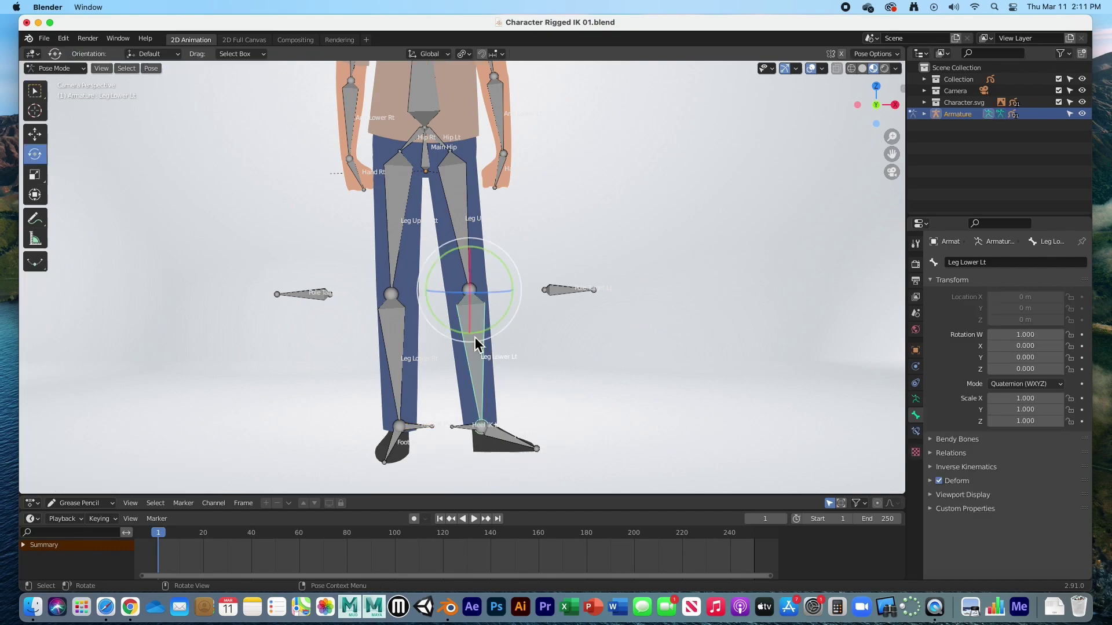
click(916, 432)
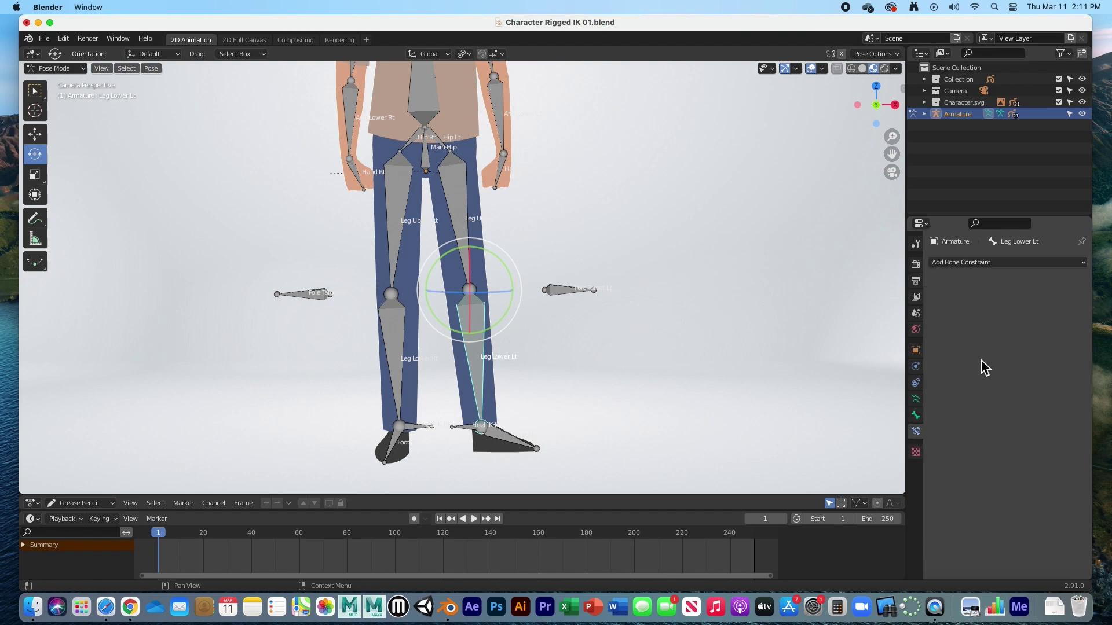
click(1010, 263)
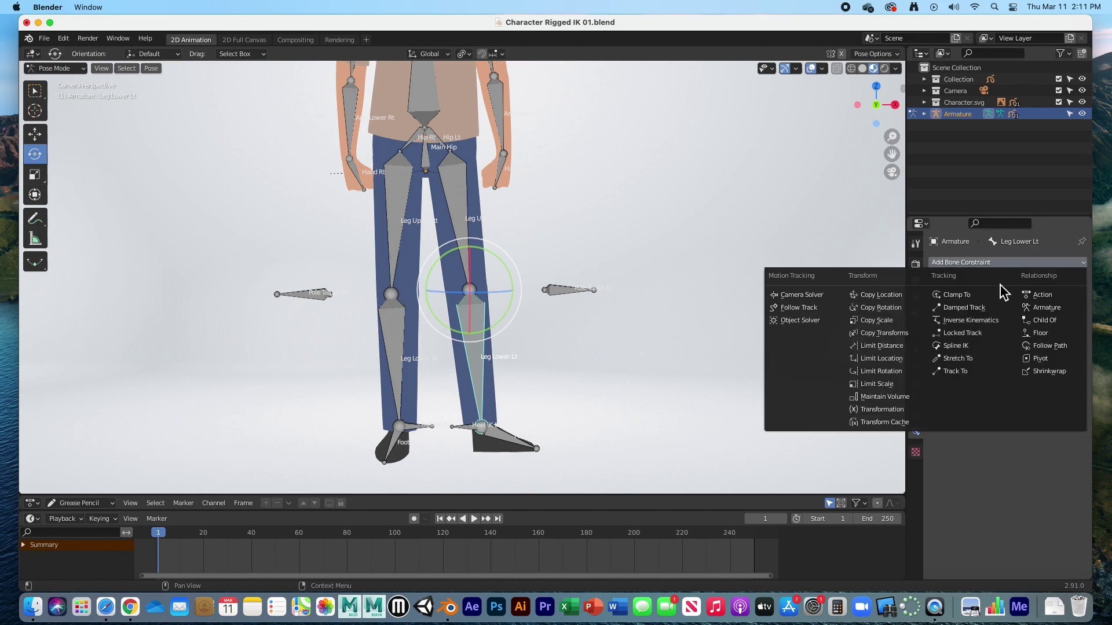
click(960, 321)
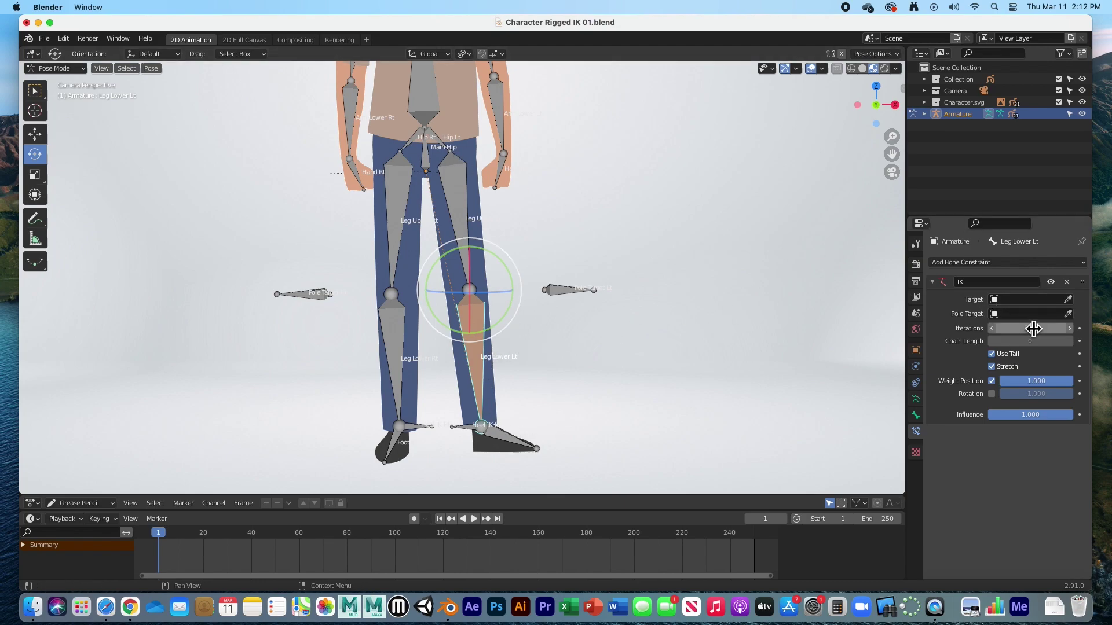
- Set the IK target to Armature with bone Heel IK Lt
click(1024, 298)
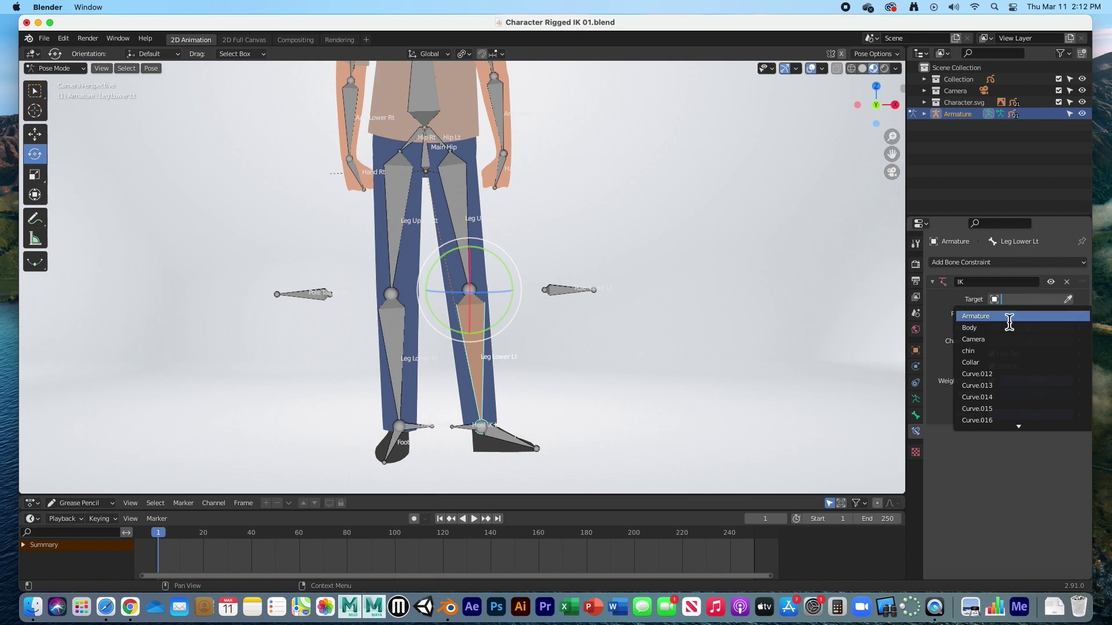
click(1008, 318)
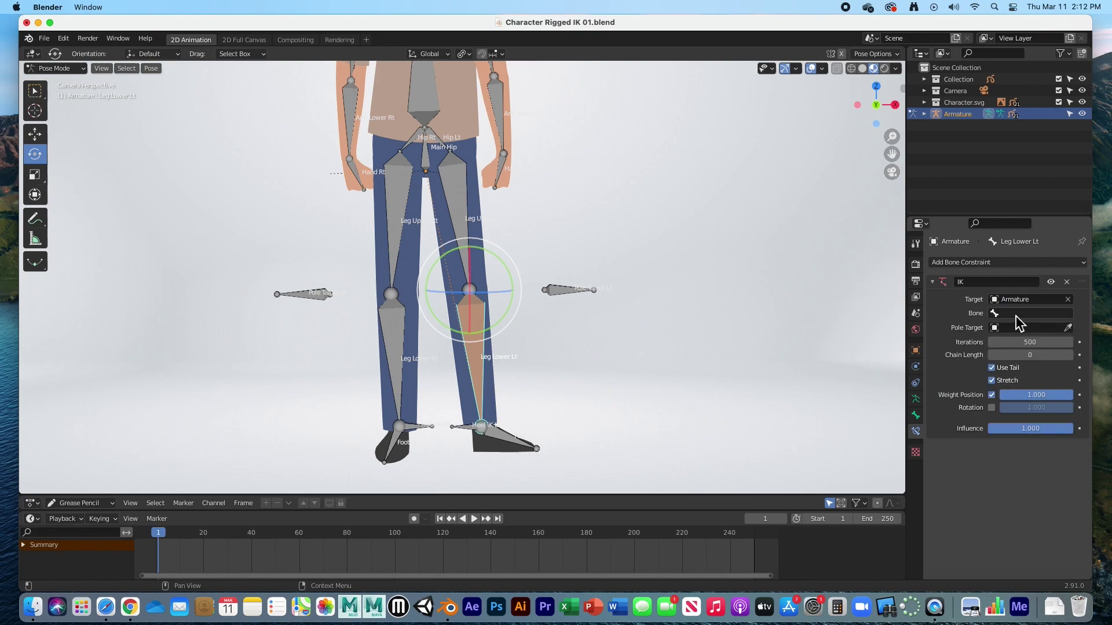
click(1017, 314)
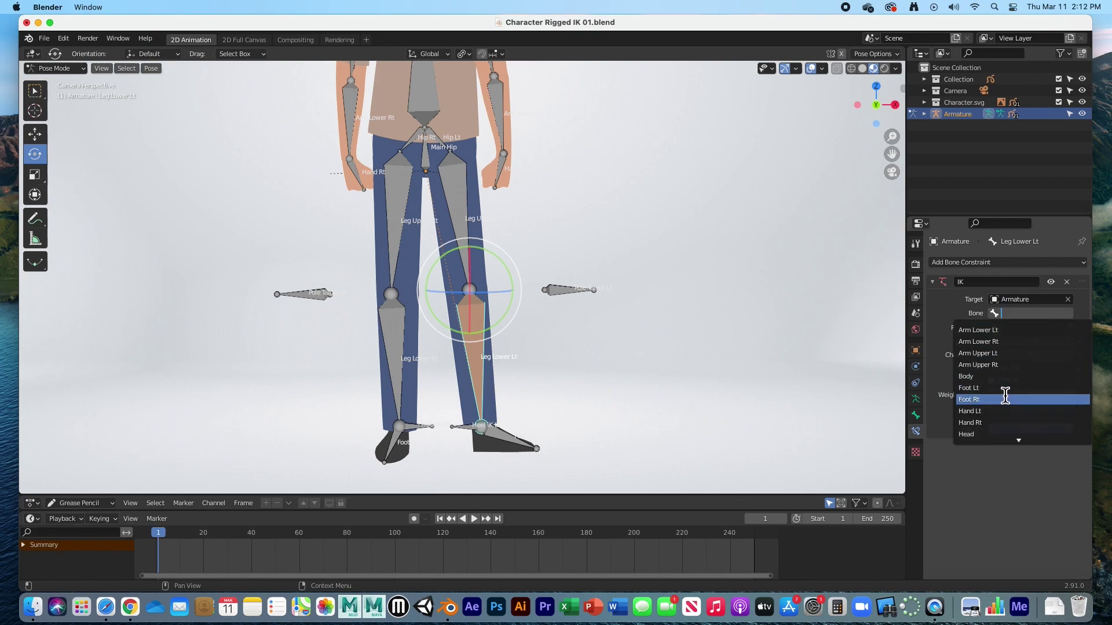
scroll(1005, 394, down, 4)
scroll(979, 397, down, 1)
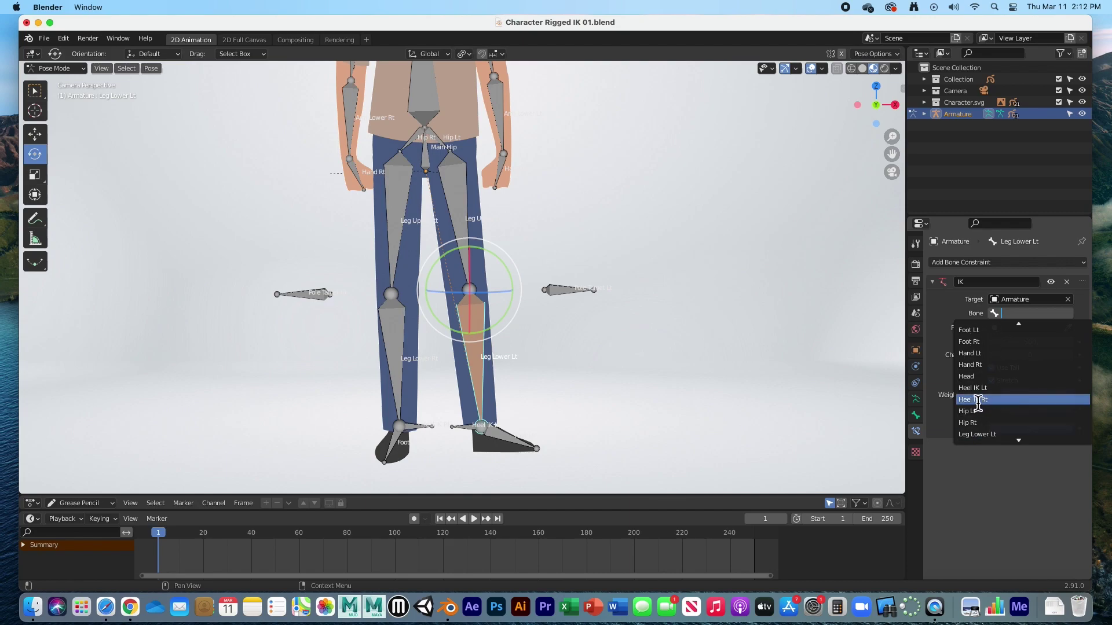
click(978, 395)
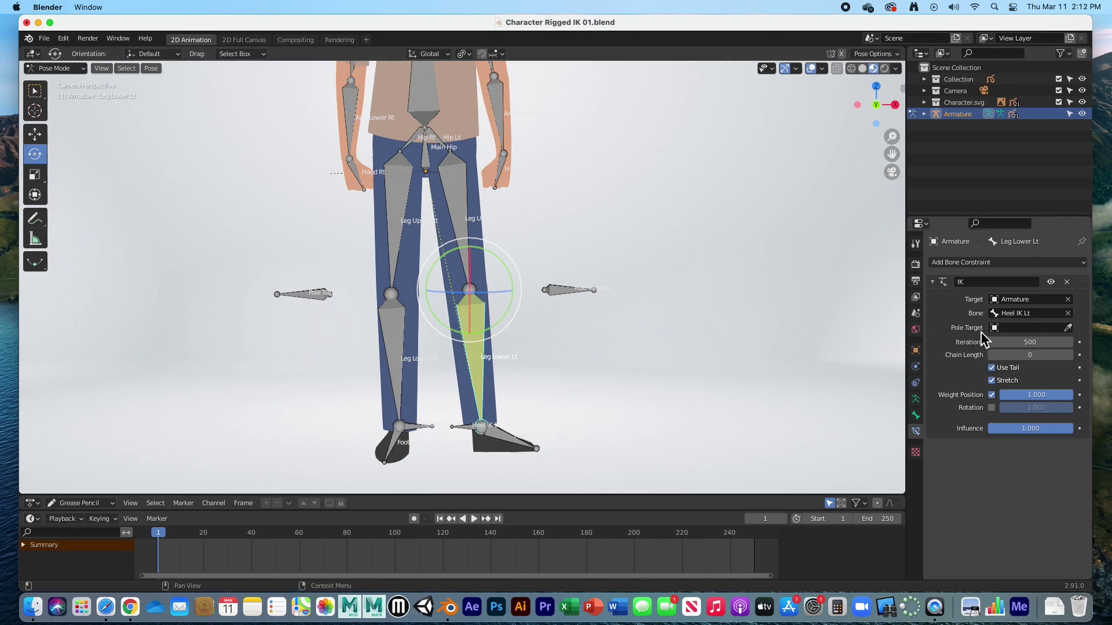
- Set the IK pole target to Armature with bone Pole Target Lt
click(1015, 329)
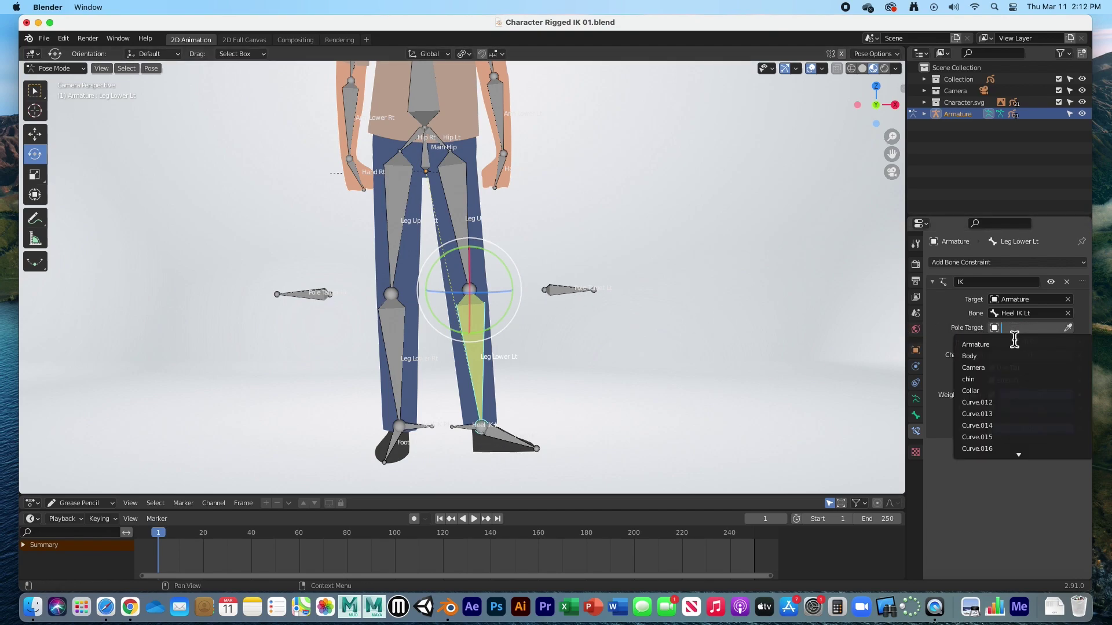
scroll(1000, 389, down, 13)
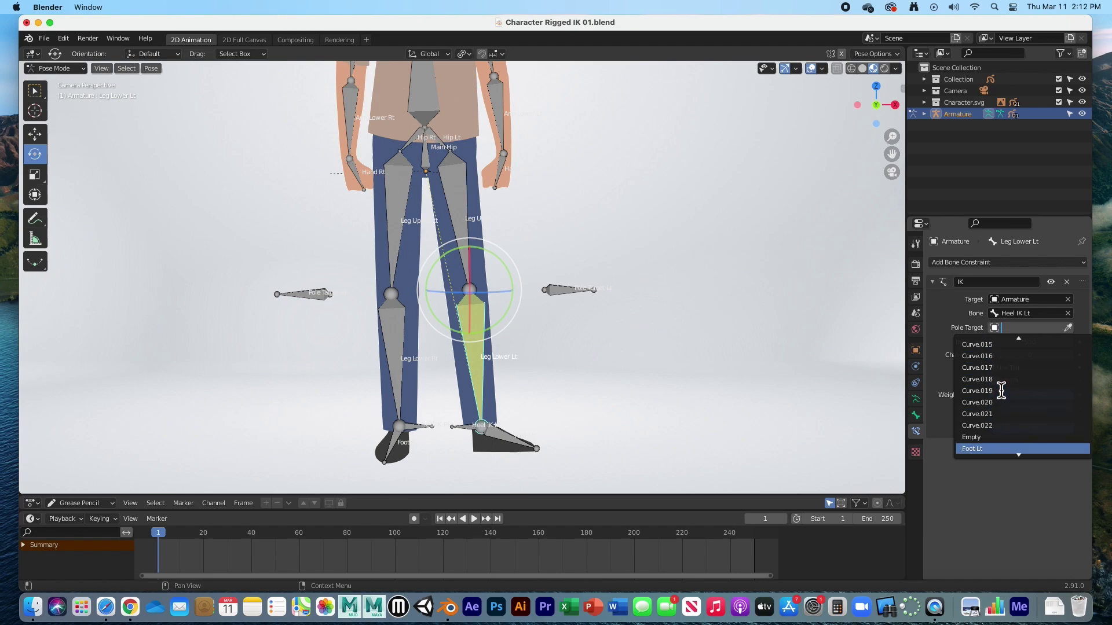
scroll(1001, 391, down, 6)
scroll(998, 377, up, 9)
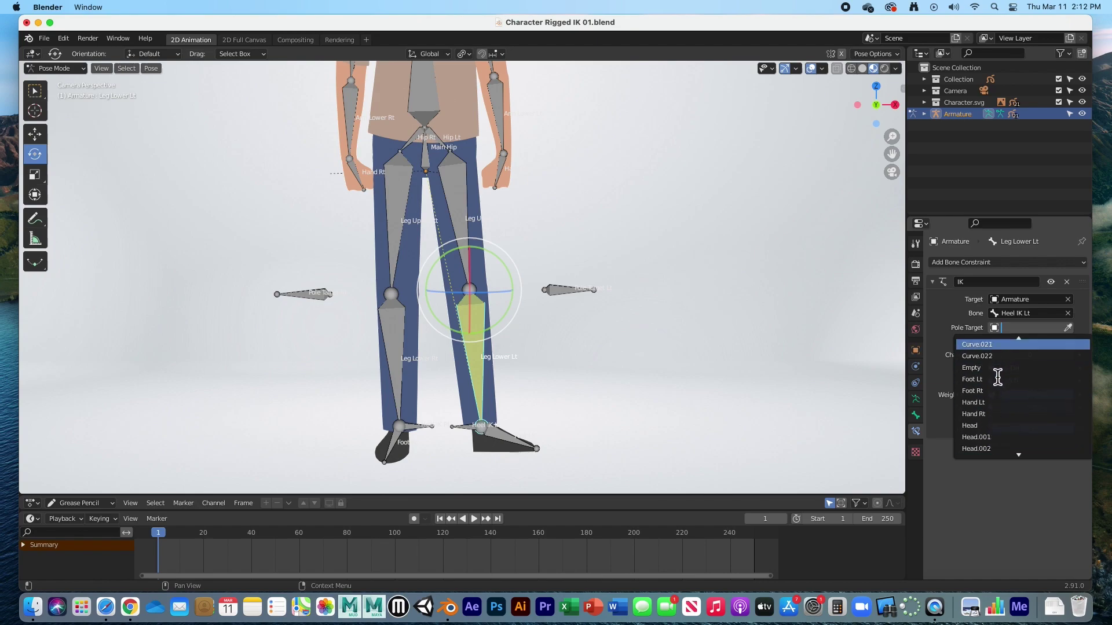
scroll(997, 376, up, 14)
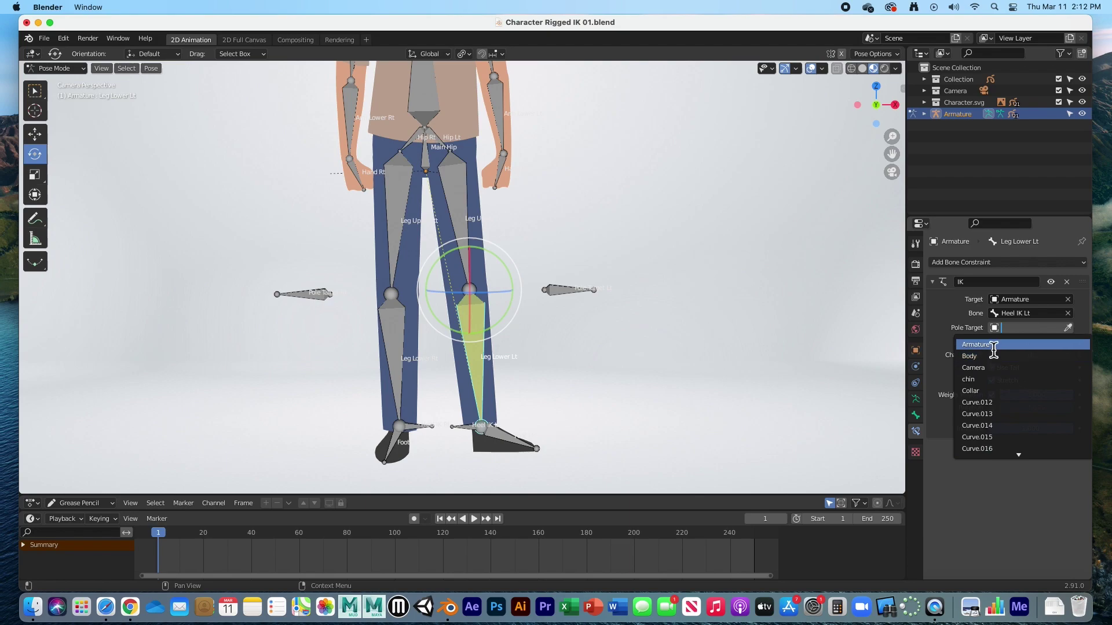
click(993, 345)
click(1012, 342)
scroll(1010, 401, down, 3)
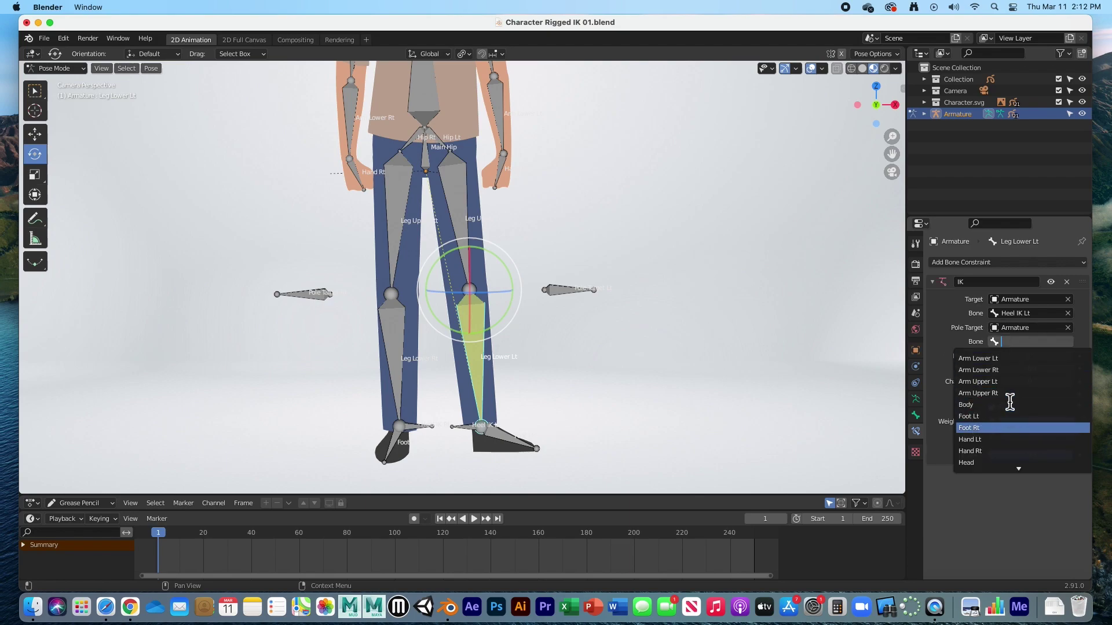
scroll(1009, 401, down, 14)
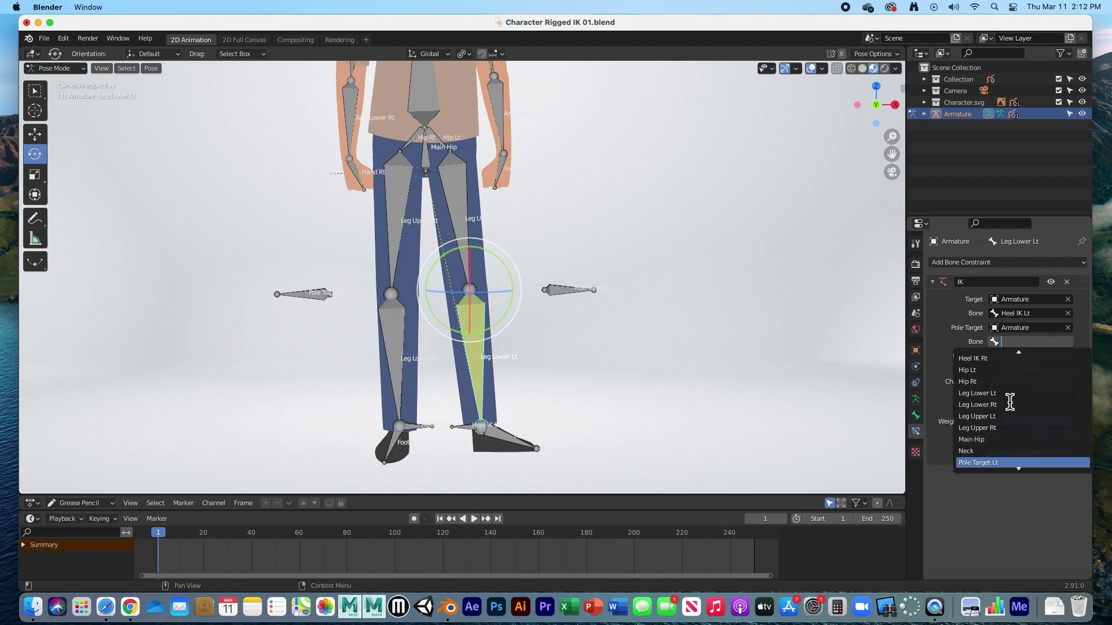
scroll(1010, 401, down, 1)
click(994, 427)
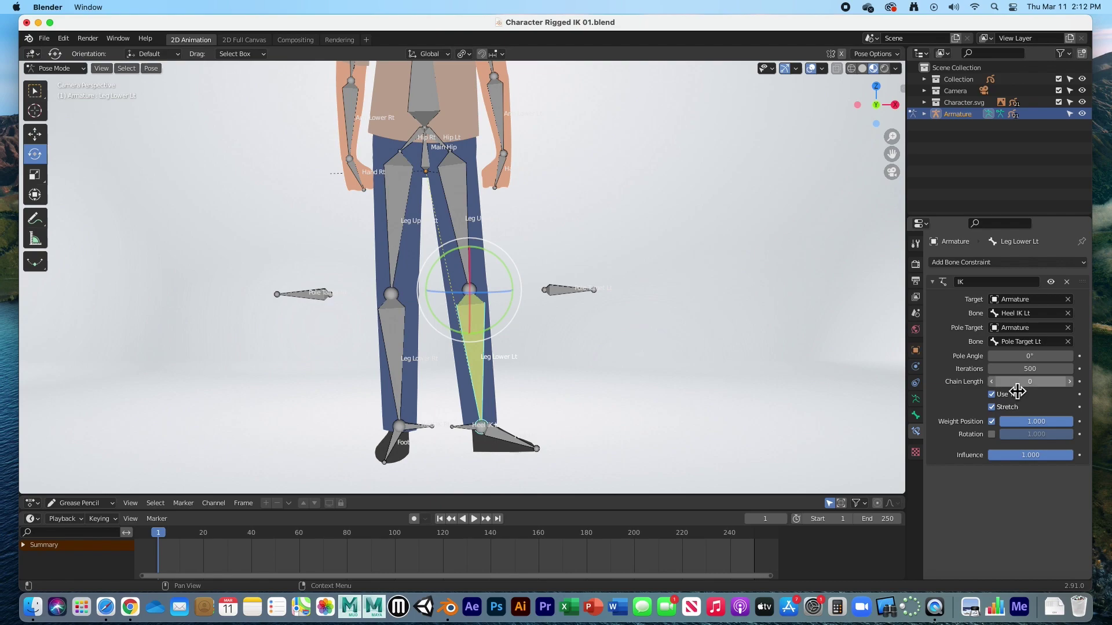
- Test-move the Leg Lower Lt bone, then undo the move
click(500, 335)
click(474, 332)
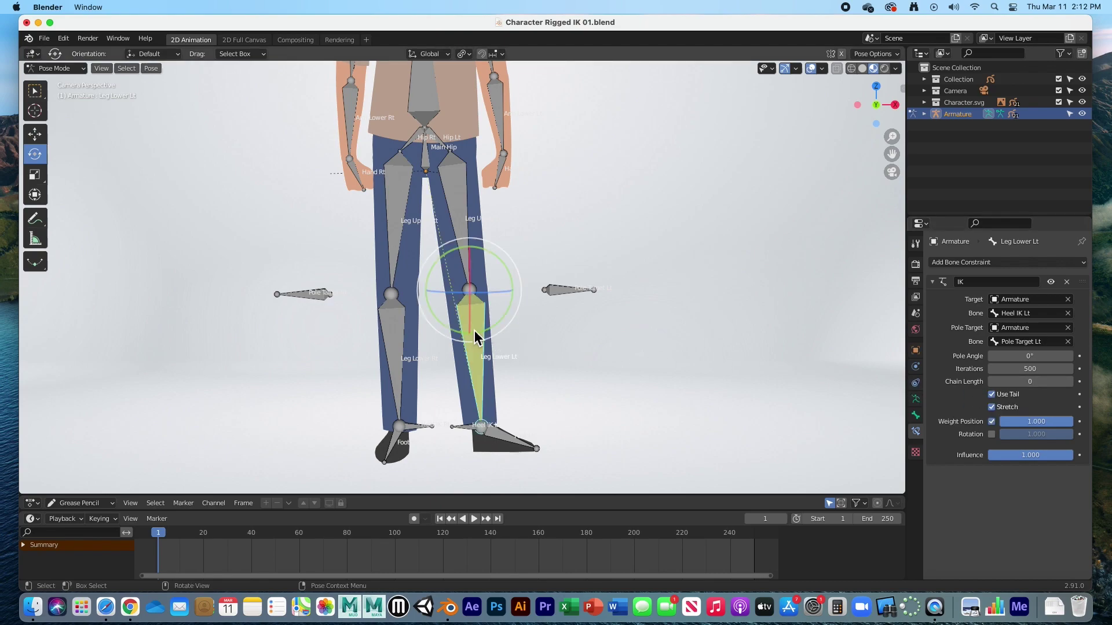
key(r)
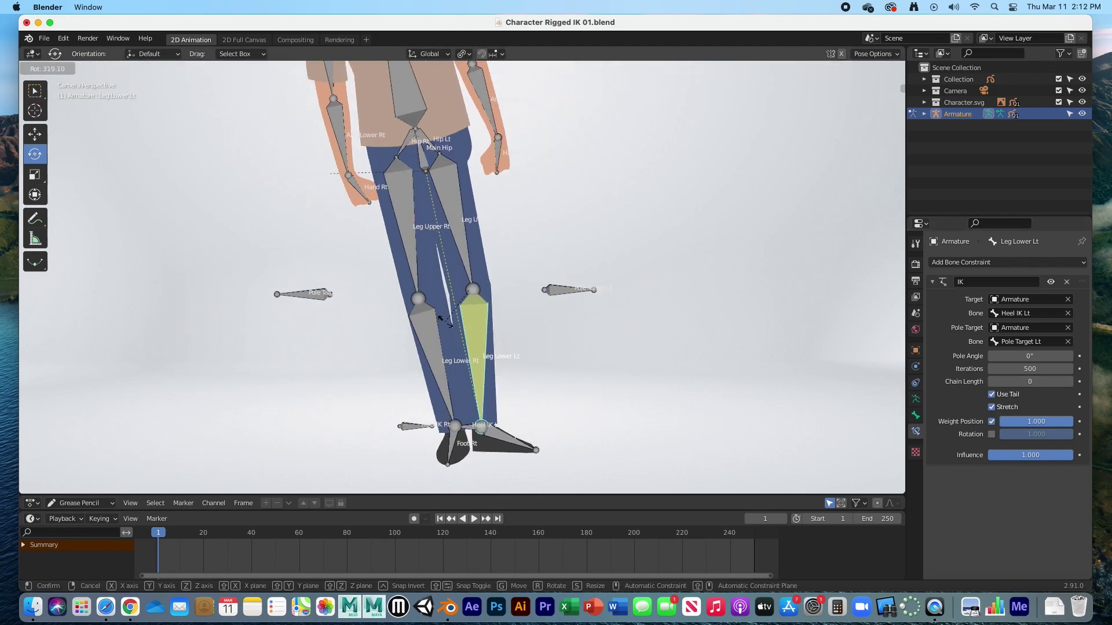
key(Escape)
key(g)
click(570, 359)
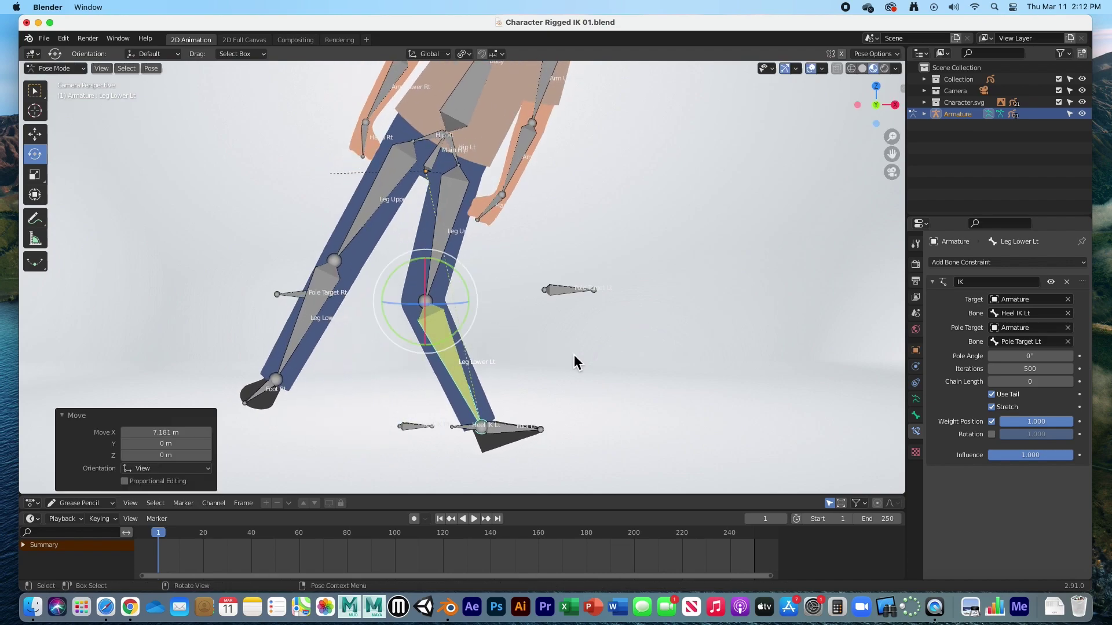
key(ctrl+z)
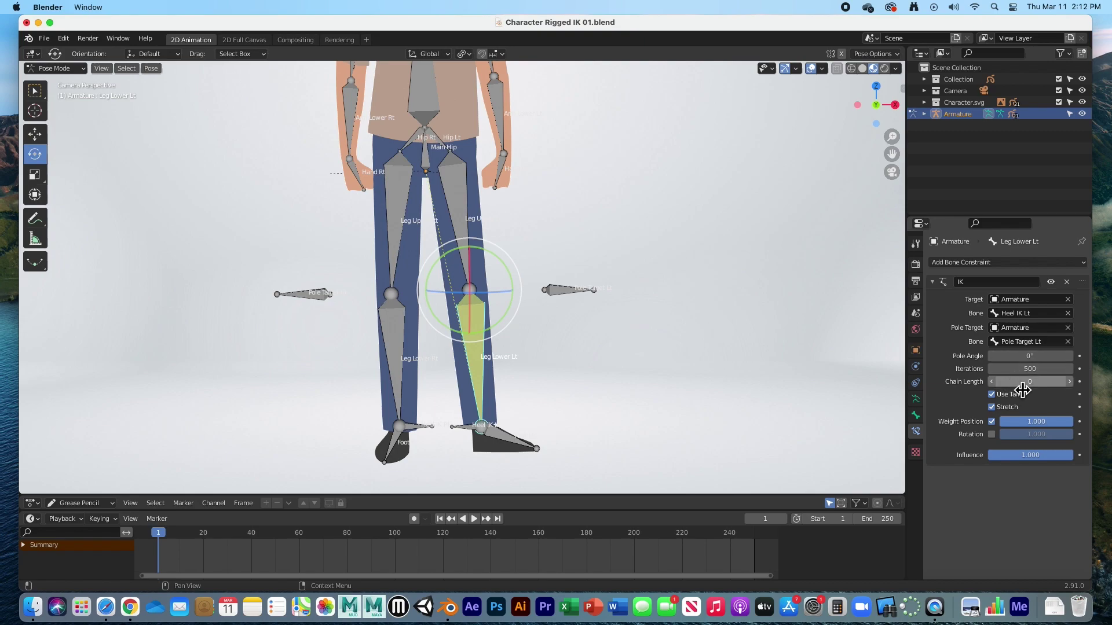
- Set the IK chain length to 2 and the pole angle to 180°
click(1071, 383)
click(1070, 383)
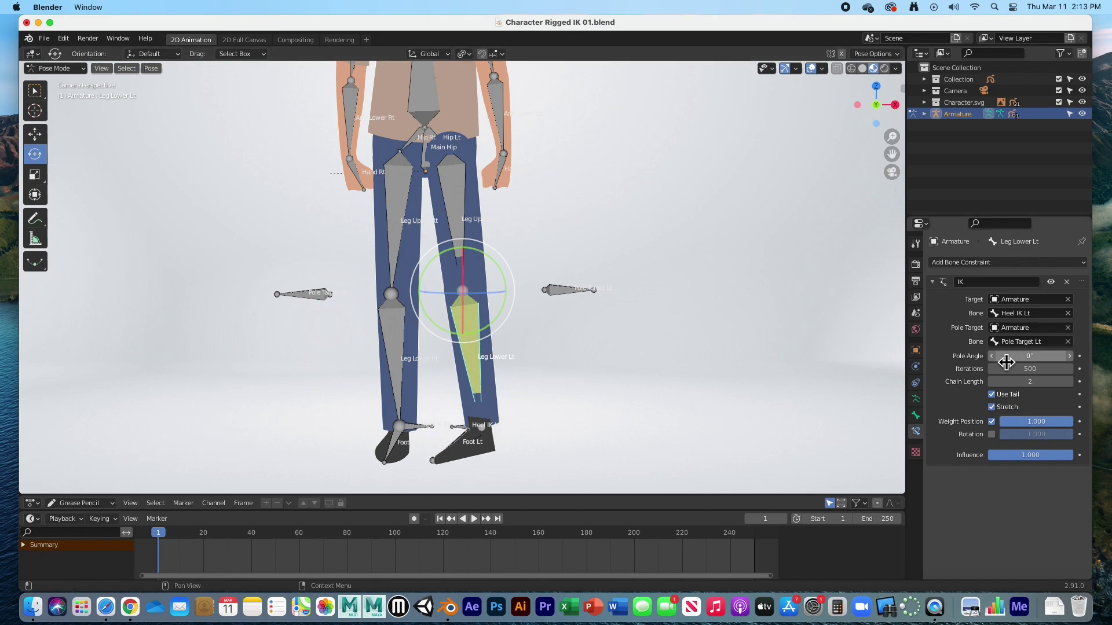
click(1033, 363)
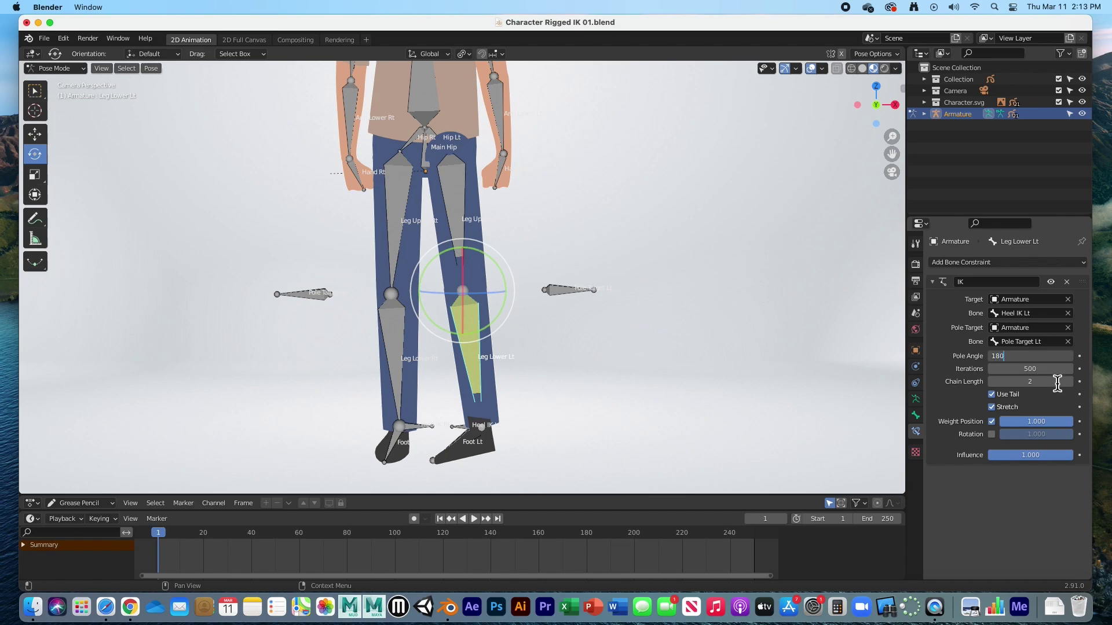
text(180)
key(Return)
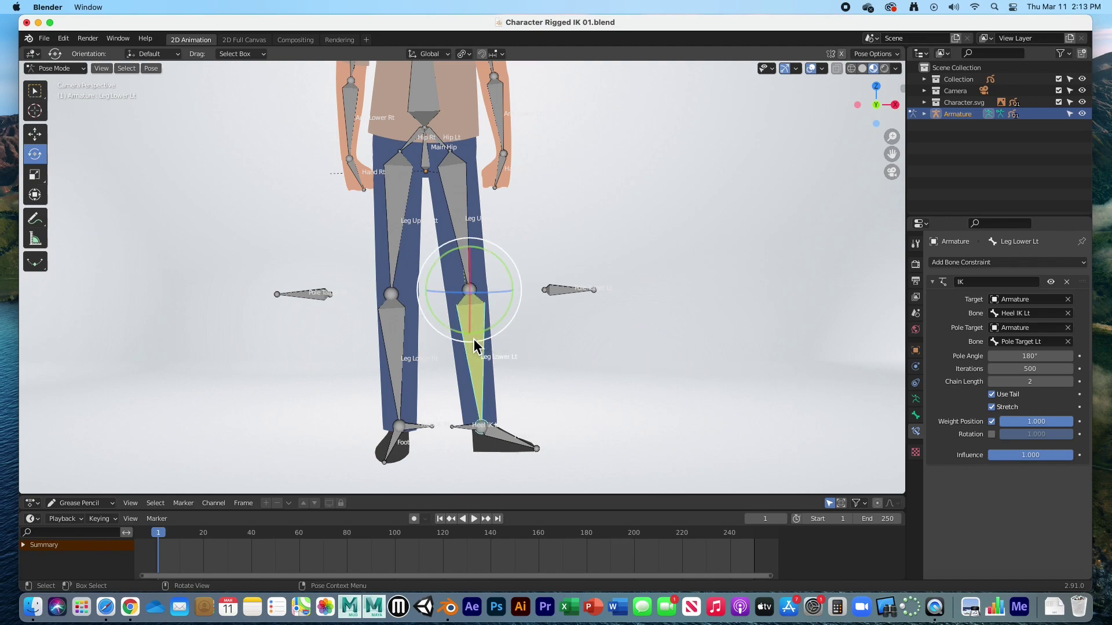
click(464, 428)
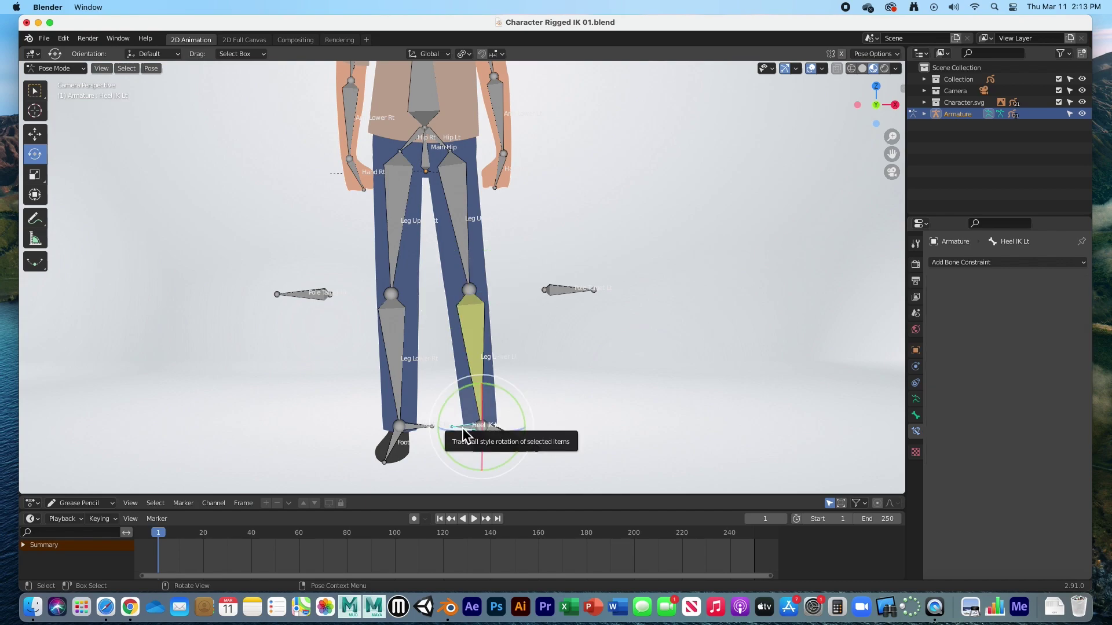
key(g)
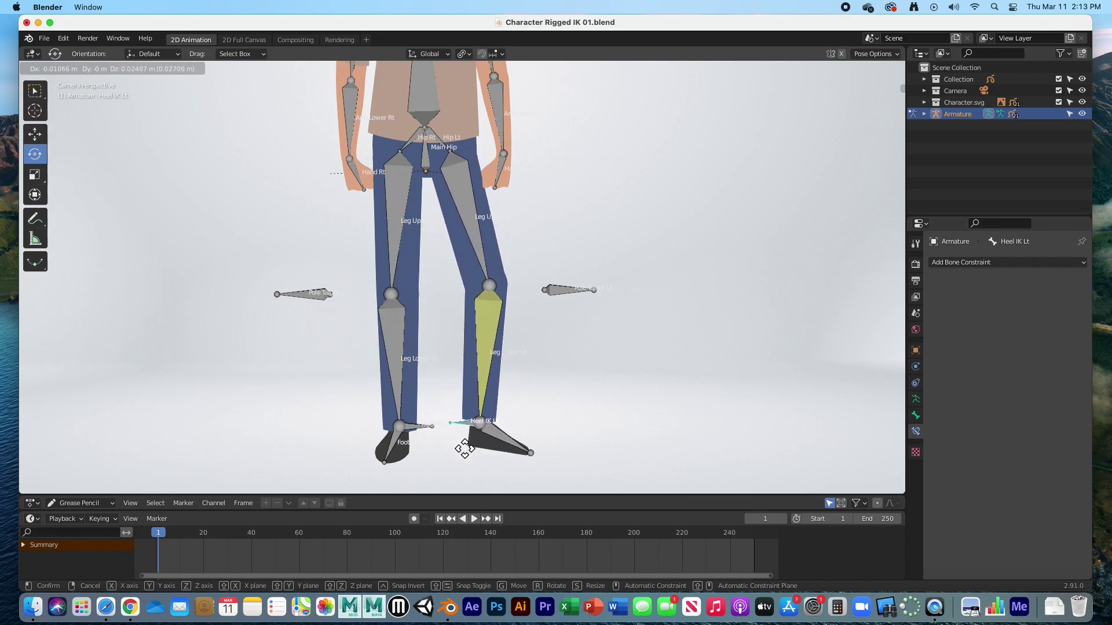
click(461, 470)
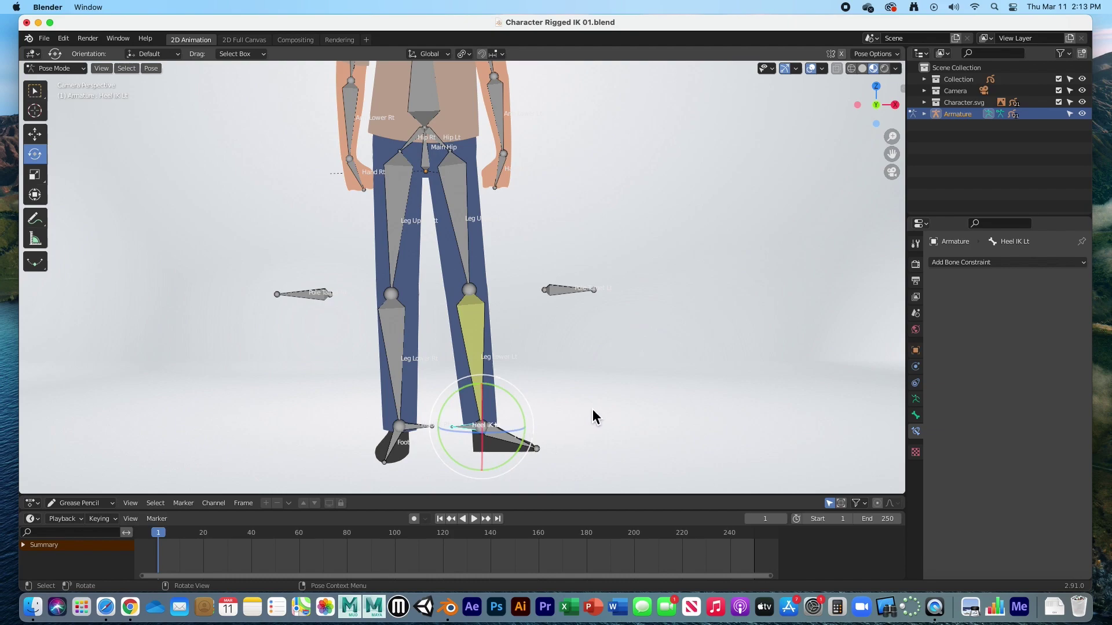
key(super+z)
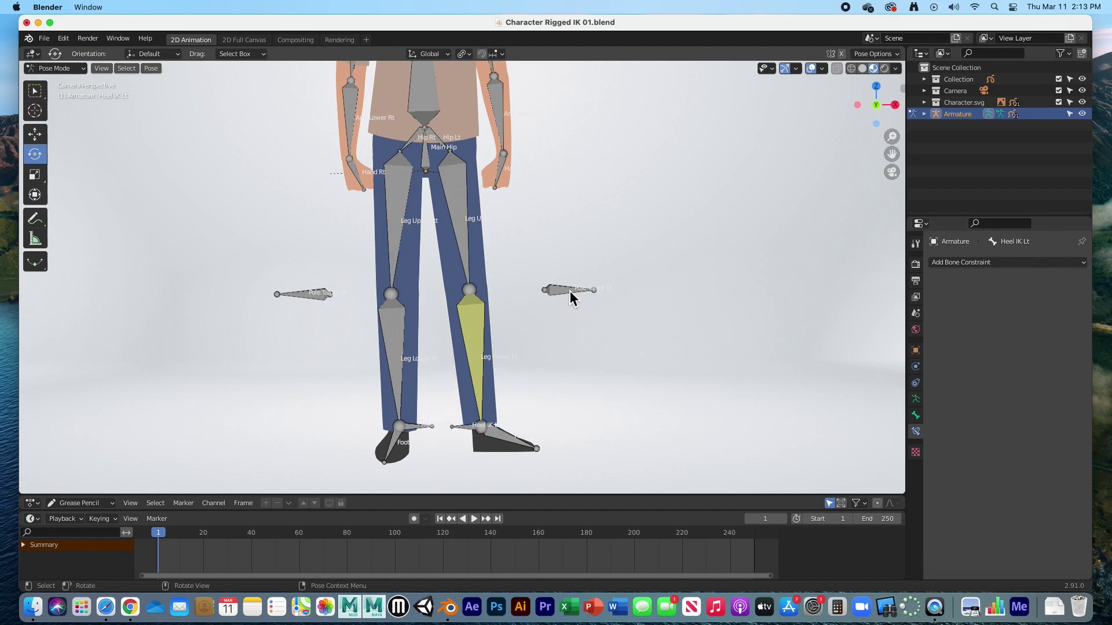
click(457, 435)
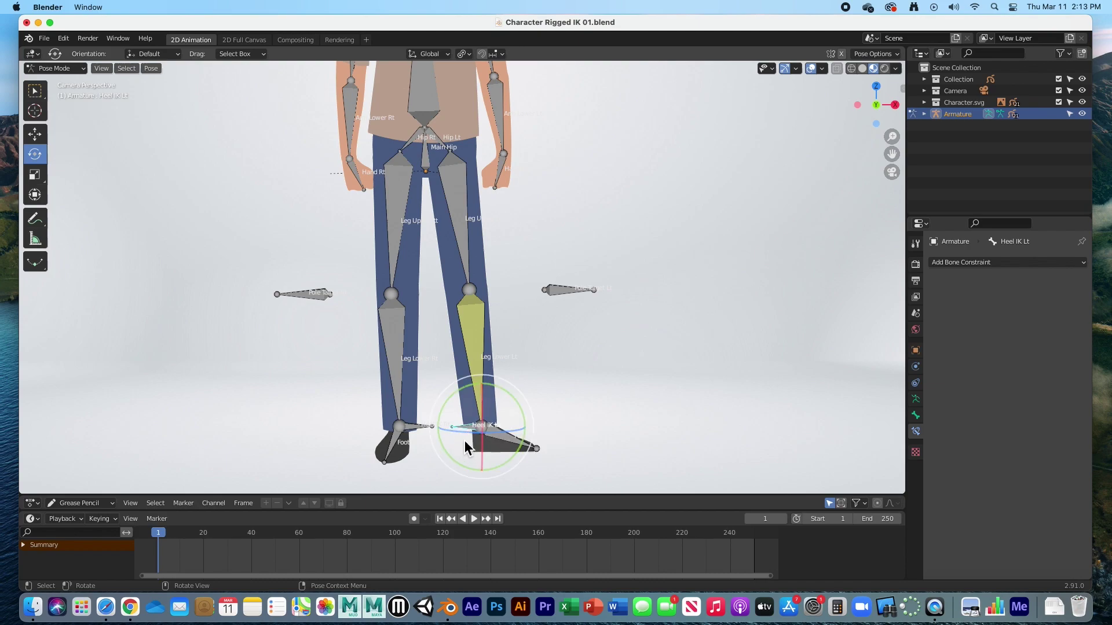
key(g)
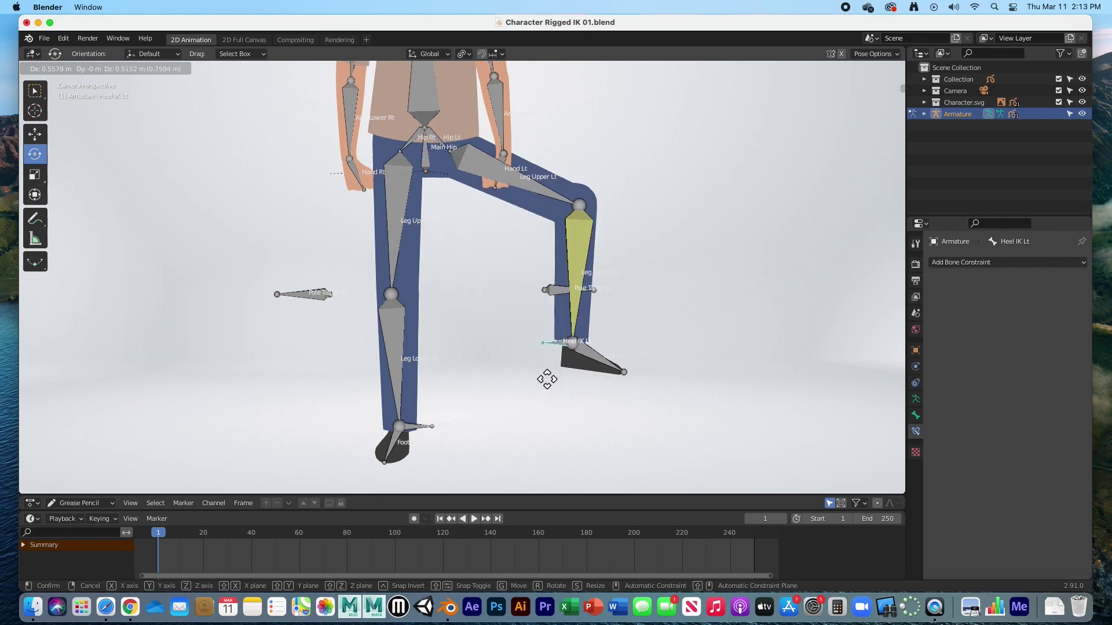
click(564, 346)
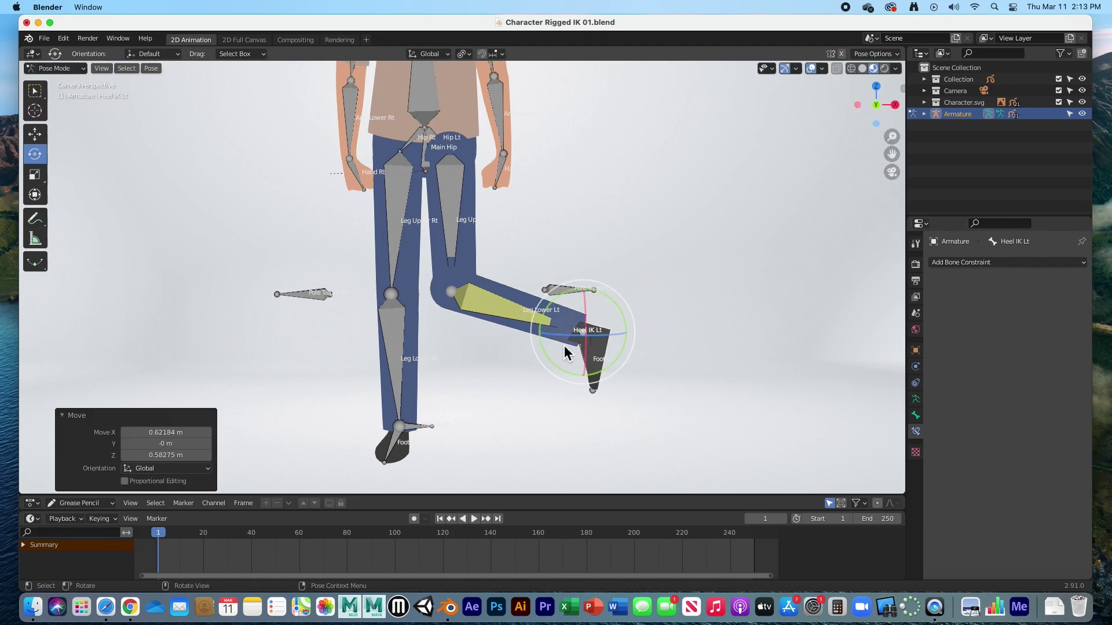
click(552, 286)
key(g)
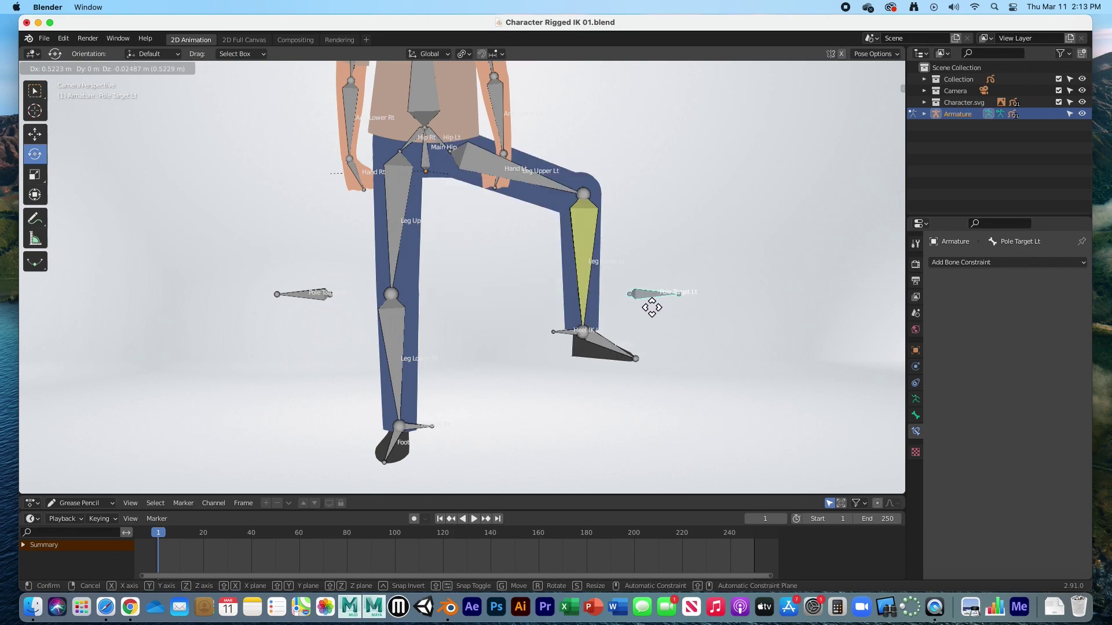
click(651, 309)
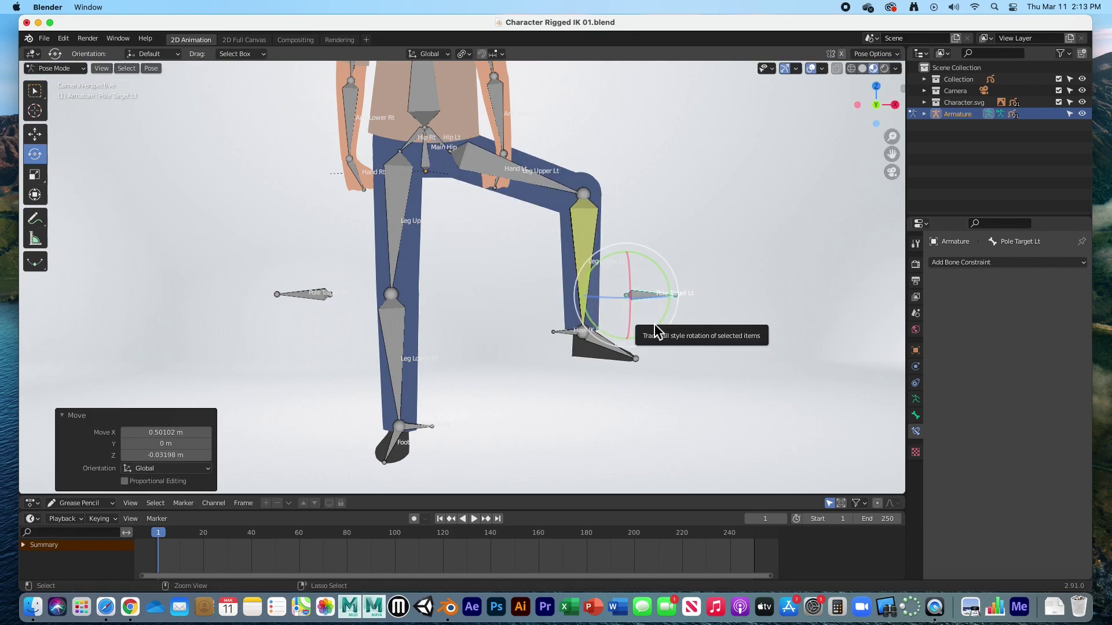
key(super+z)
key(super+z)
key(super+z)
key(super+z)
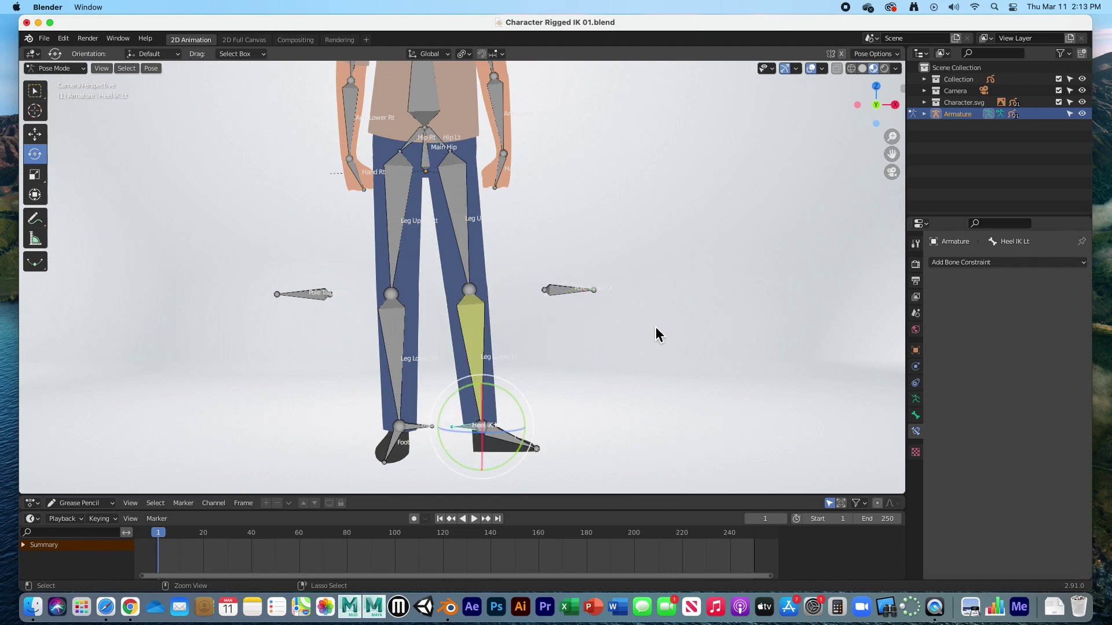
key(alt+a)
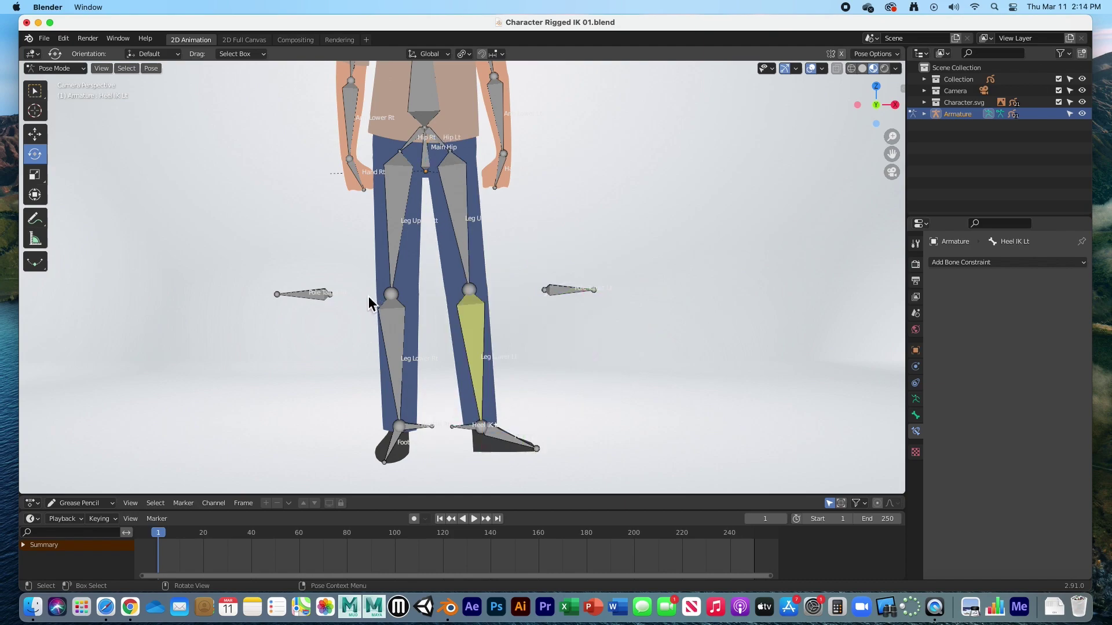
- Add an IK constraint to Leg Lower Rt that targets the Armature's Heel IK Rt bone
click(395, 347)
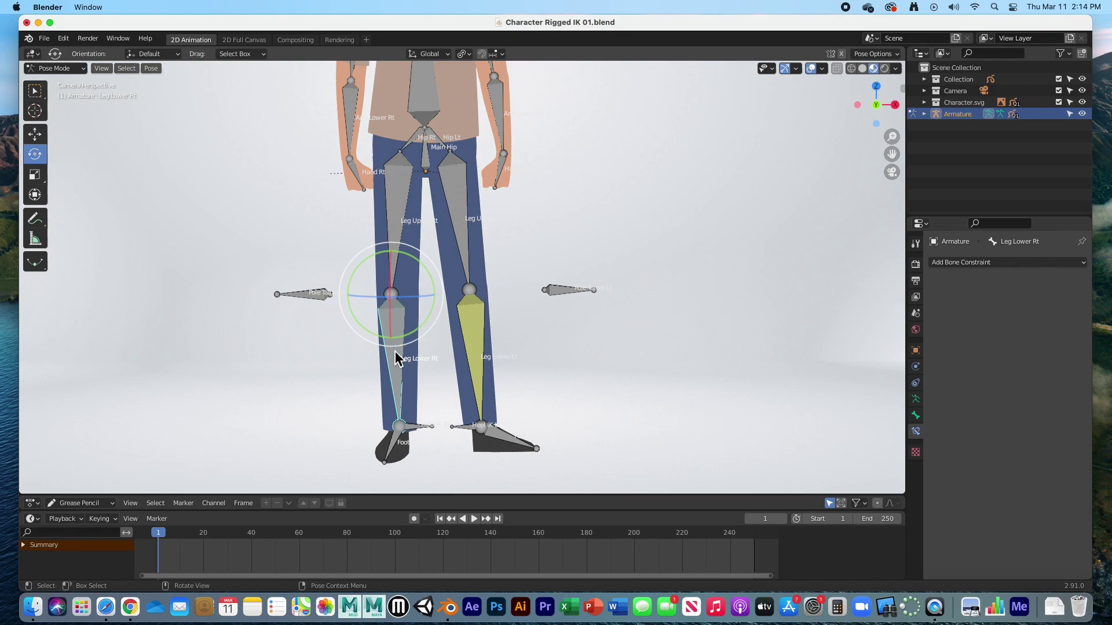
click(1002, 263)
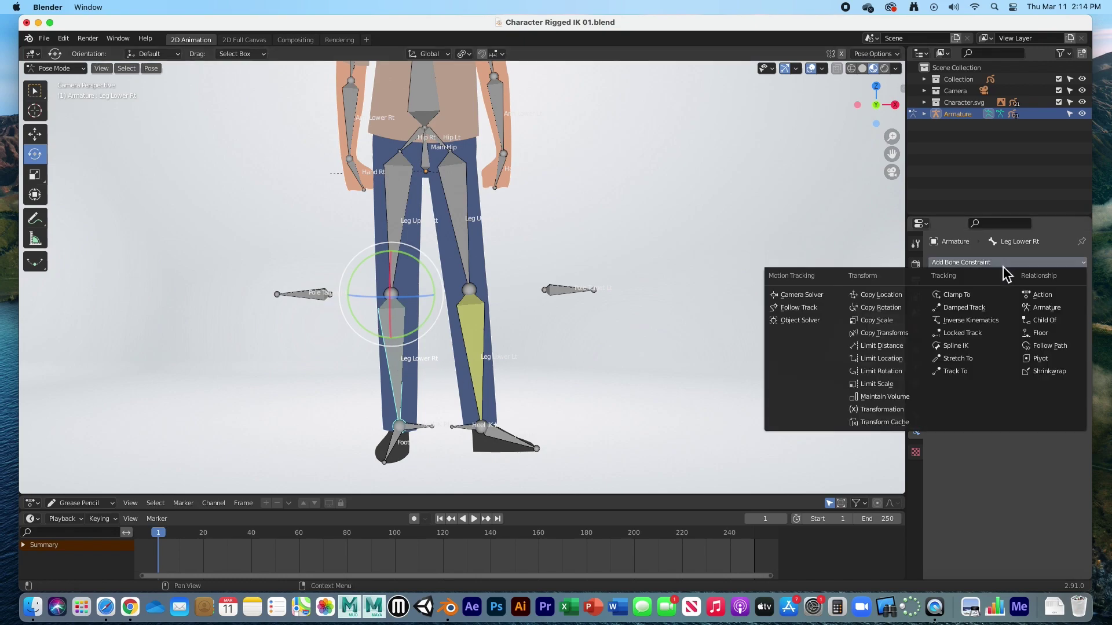
click(979, 320)
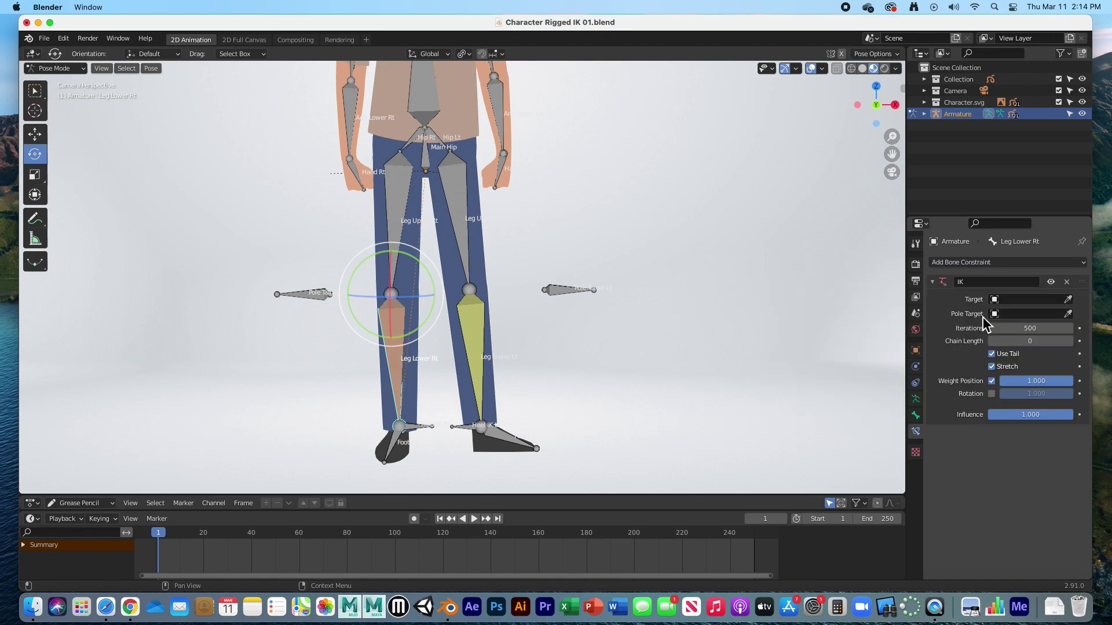
click(1019, 301)
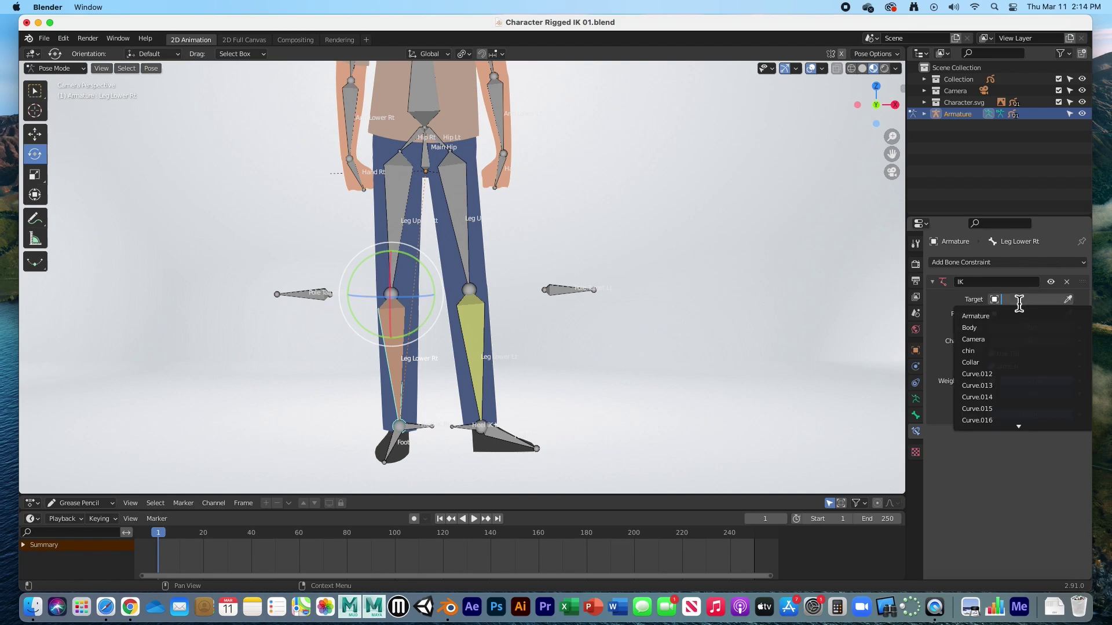
click(997, 318)
click(1014, 300)
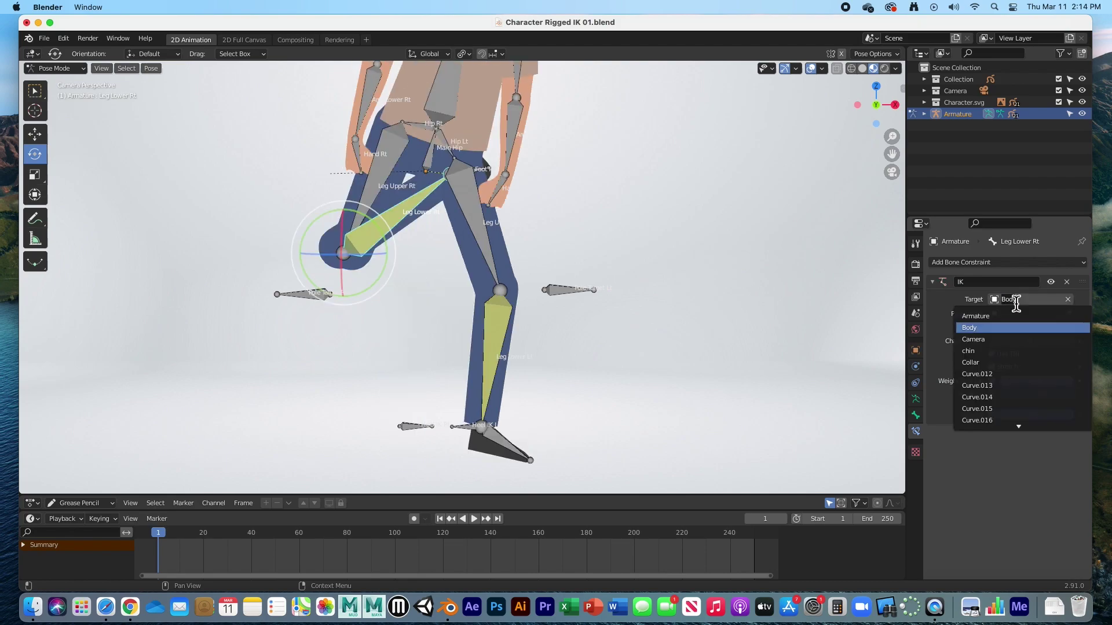
click(1005, 317)
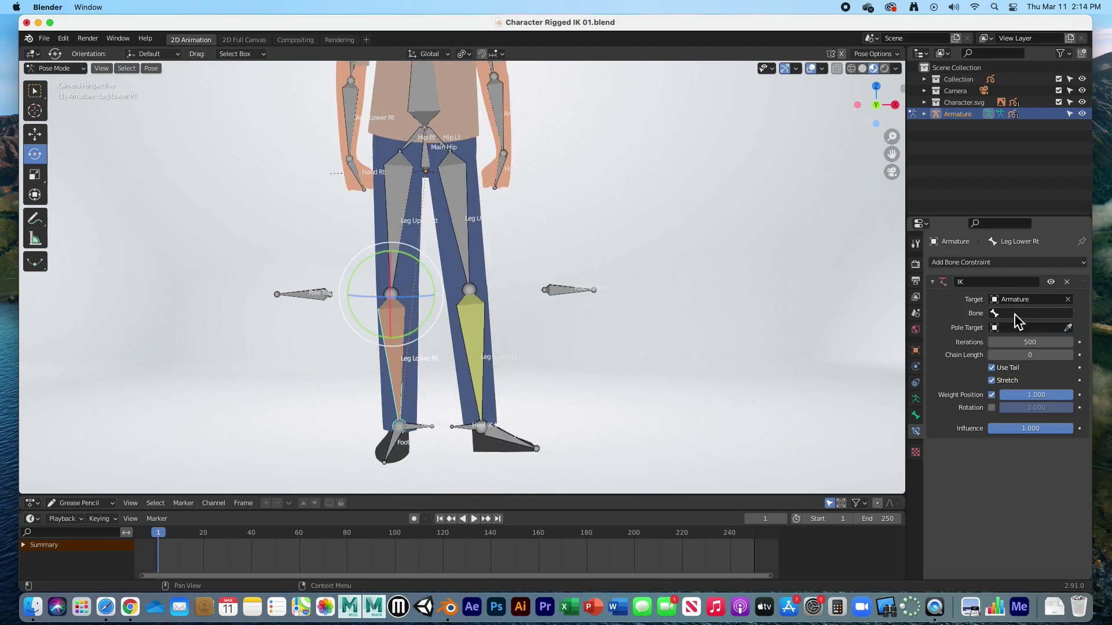
click(1014, 314)
scroll(984, 393, down, 5)
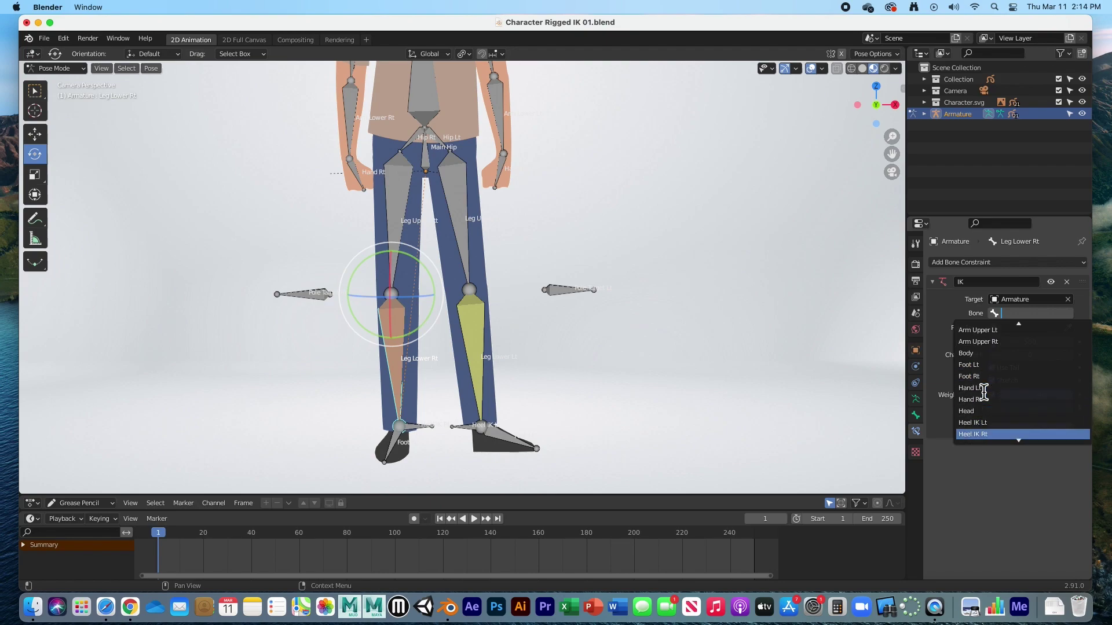
click(978, 434)
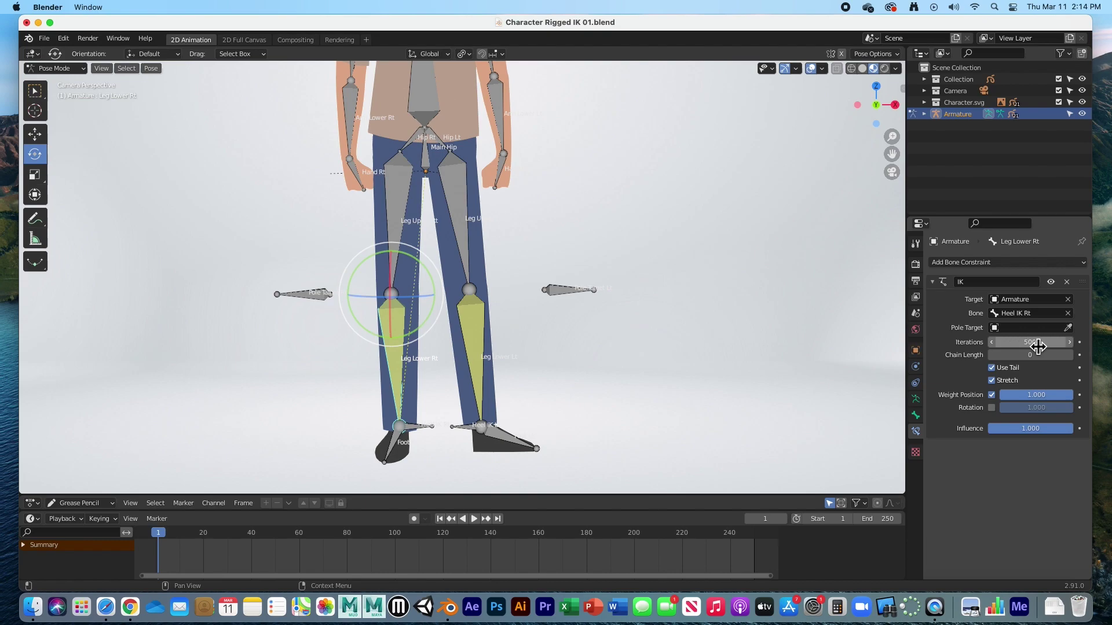
- Set the IK chain length to 2 and the pole to Armature's Pole Target Rt, then select Heel IK Rt
click(1069, 355)
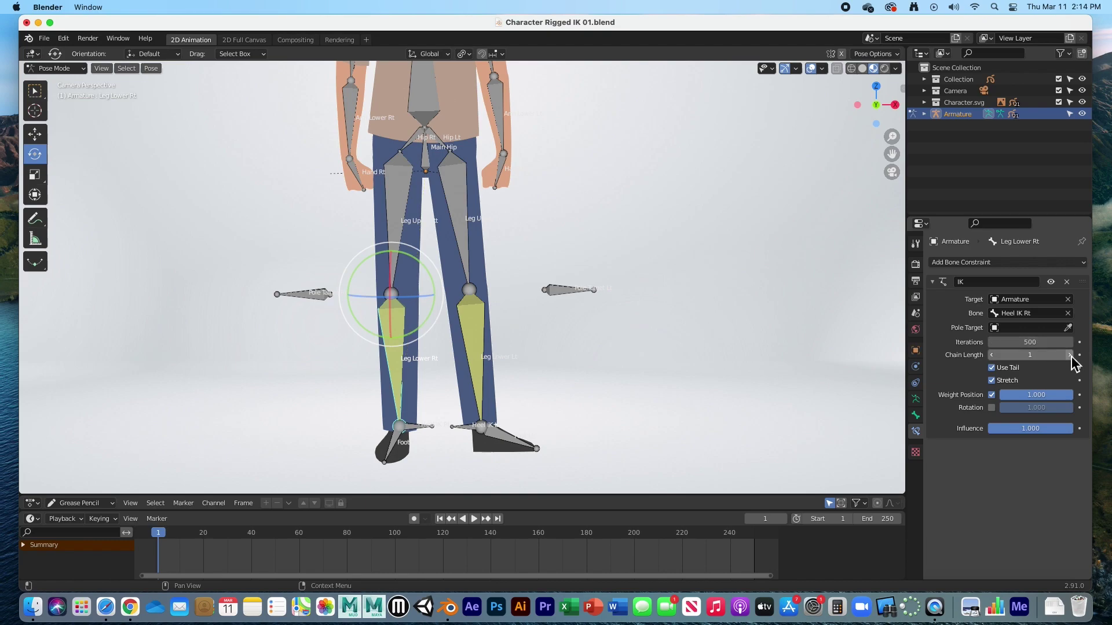
click(1070, 355)
click(1034, 329)
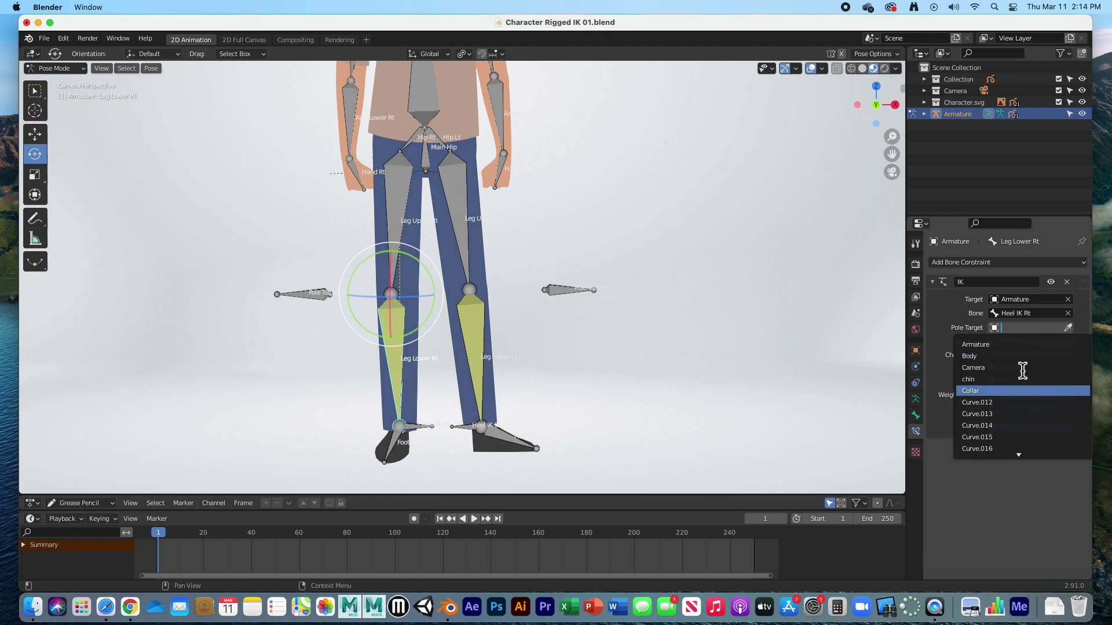
click(1006, 347)
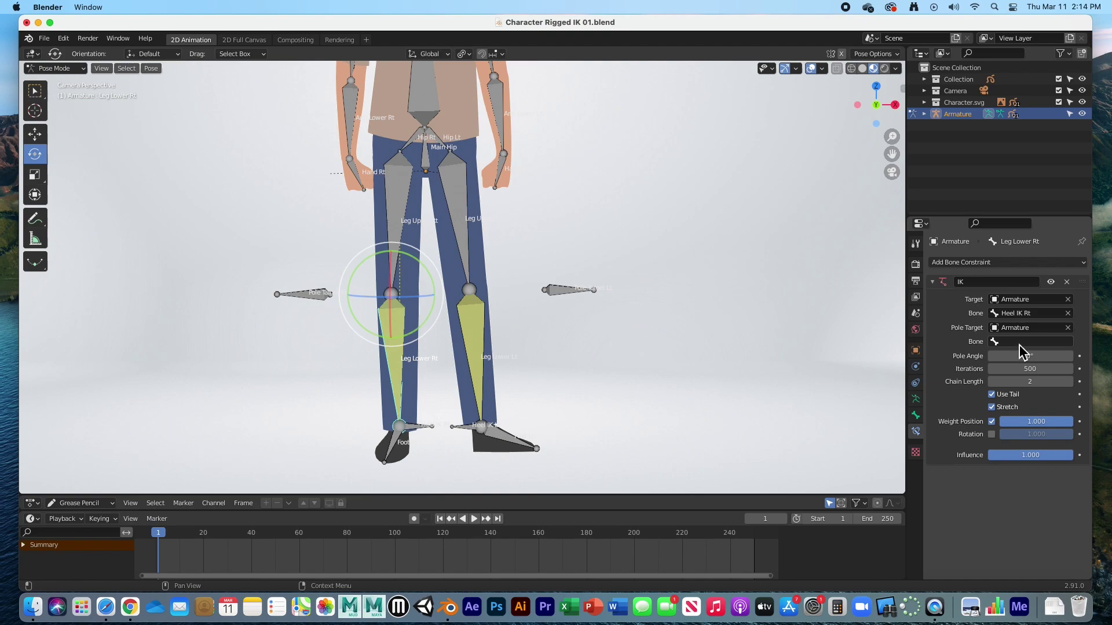
click(1019, 343)
scroll(1005, 395, down, 6)
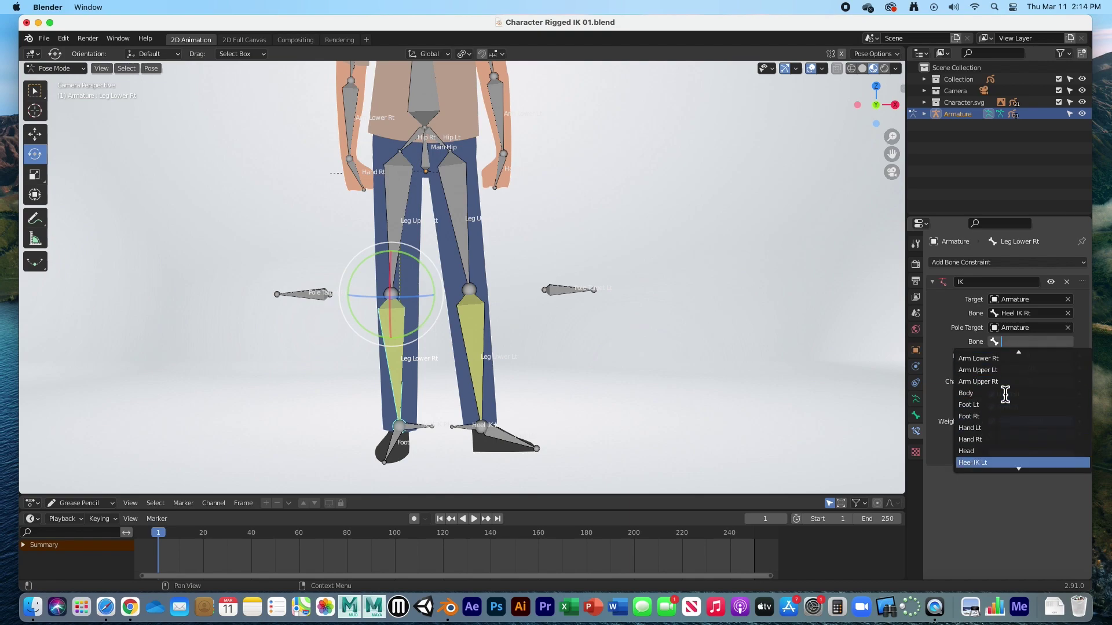
scroll(1005, 395, down, 11)
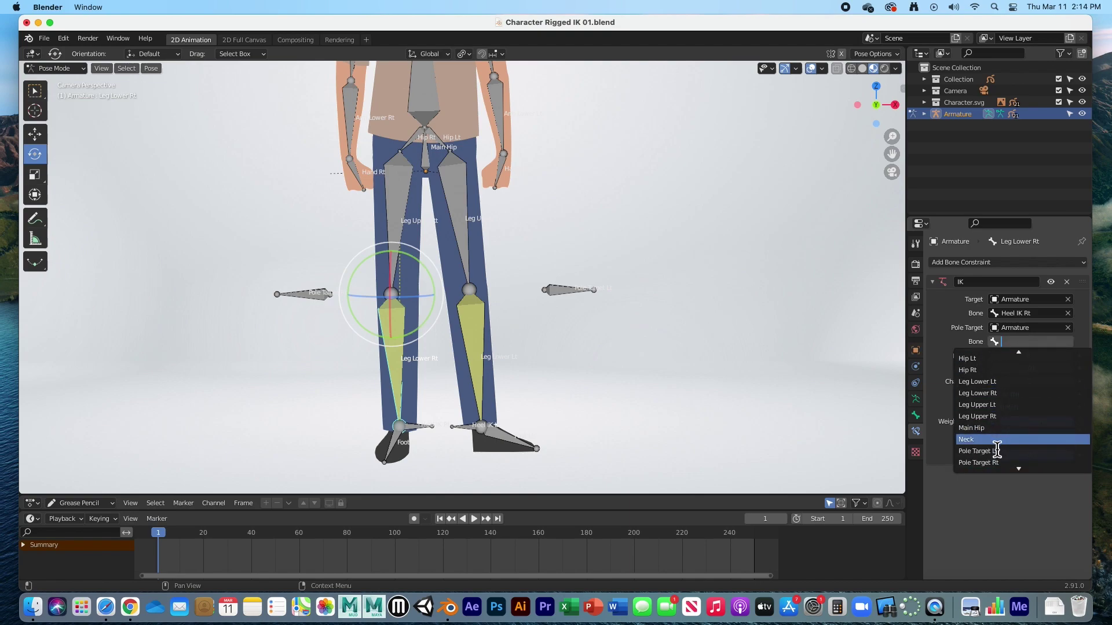
click(994, 462)
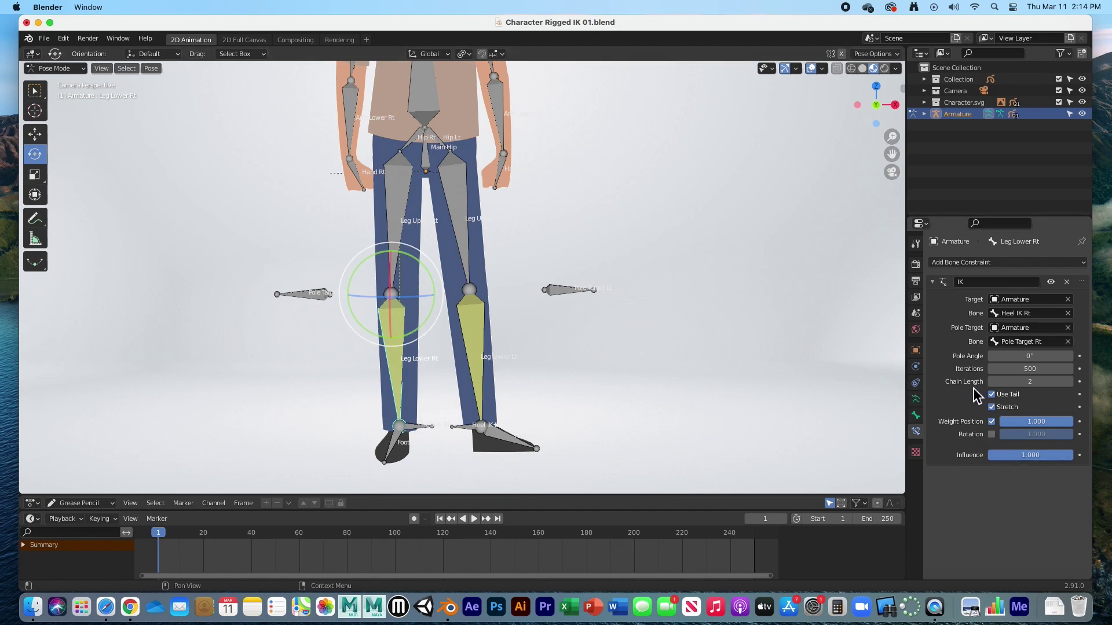
key(alt+a)
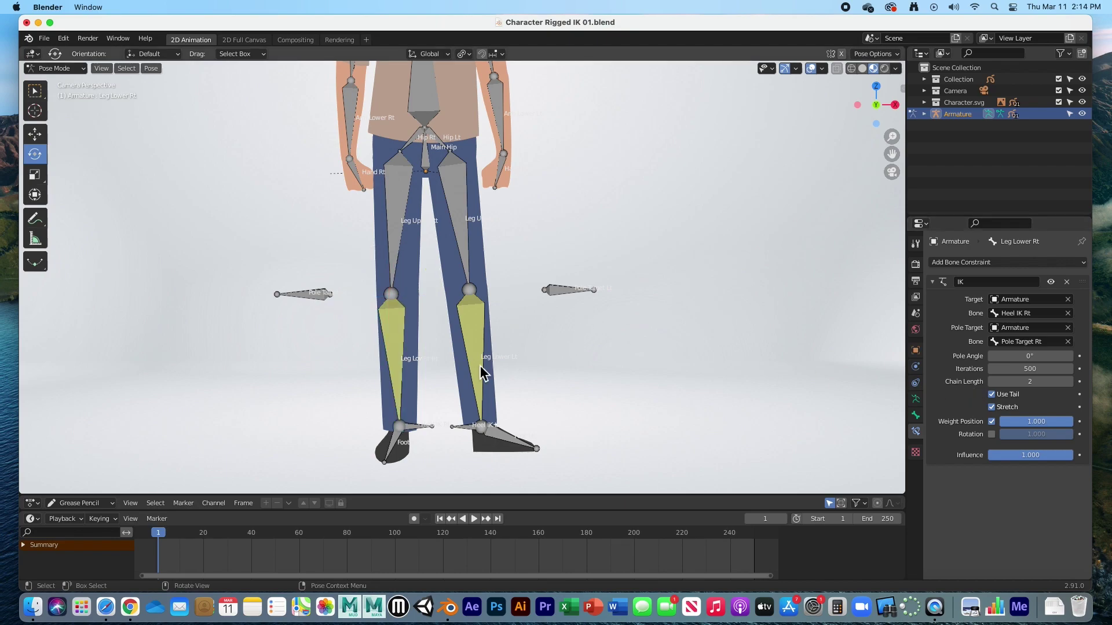
click(416, 426)
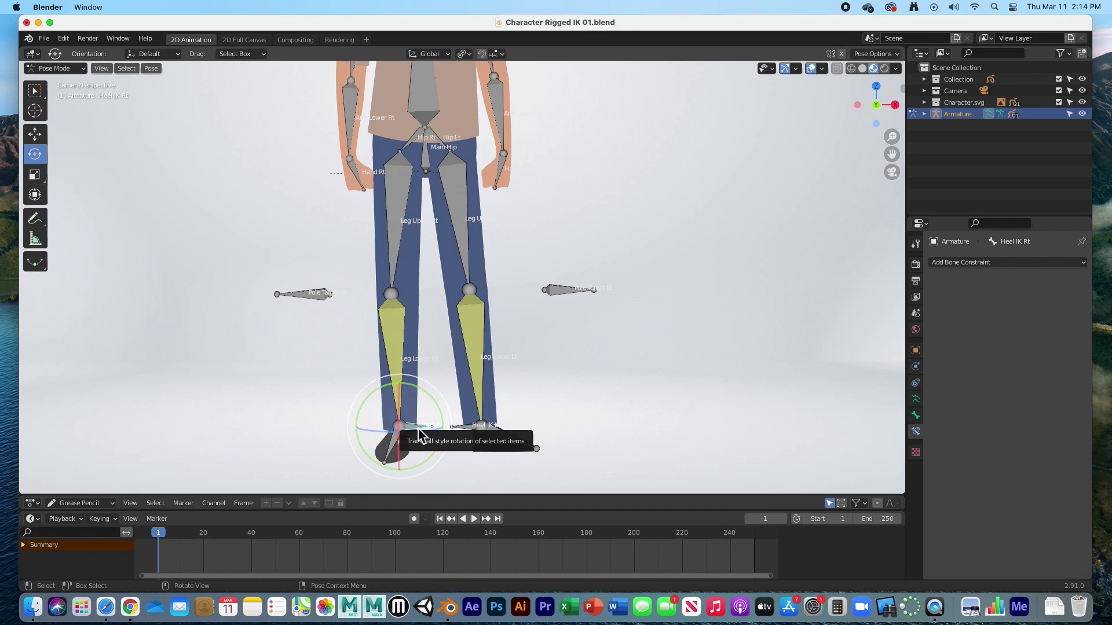
key(g)
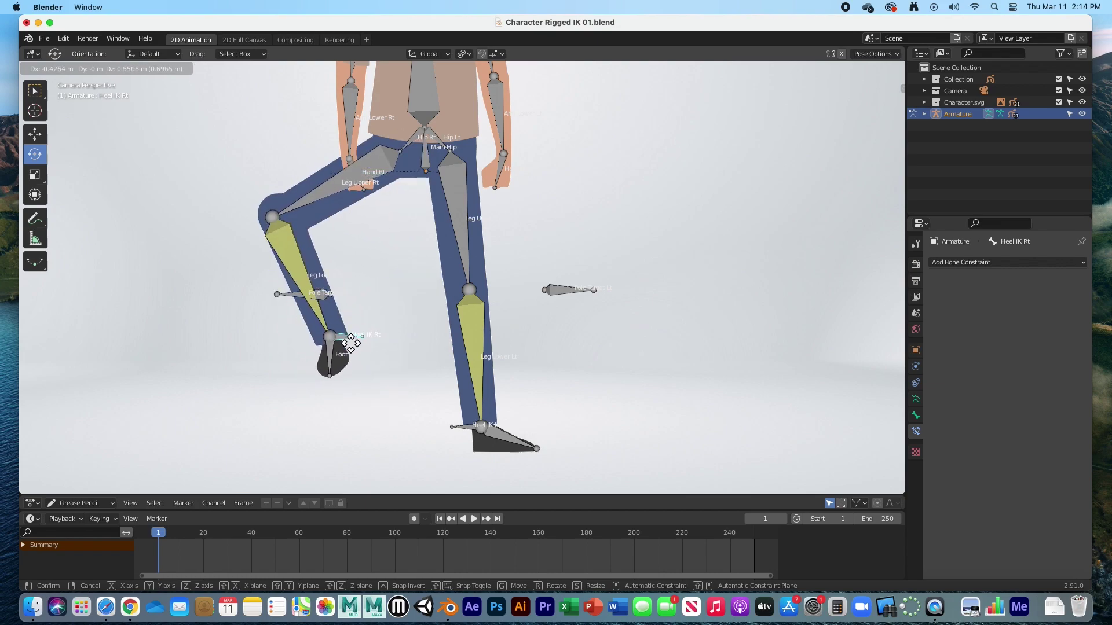
click(320, 319)
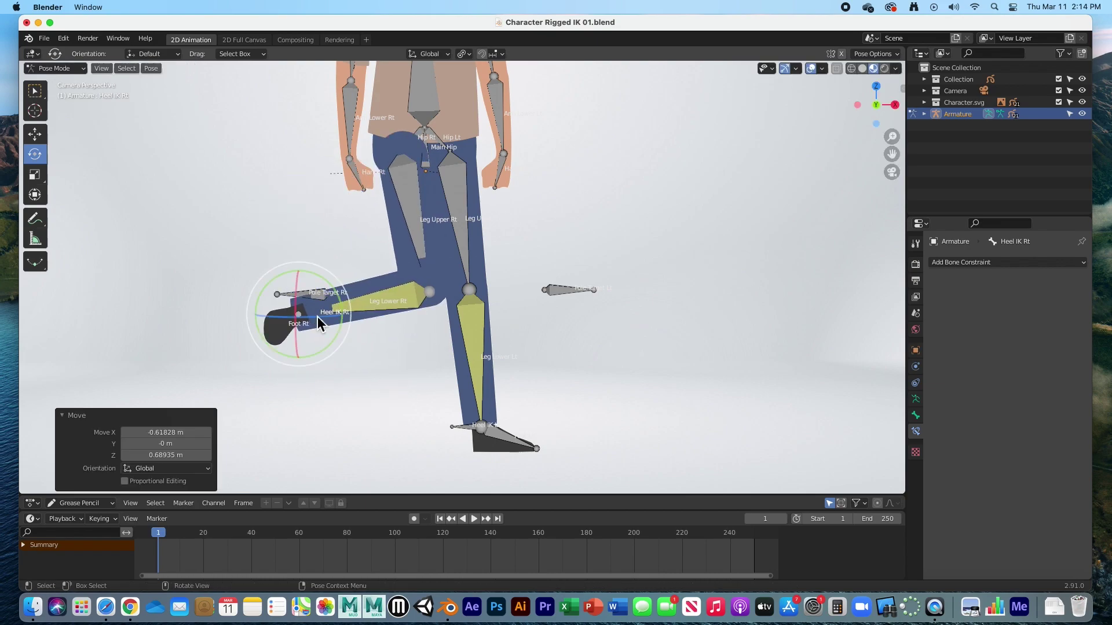
click(250, 252)
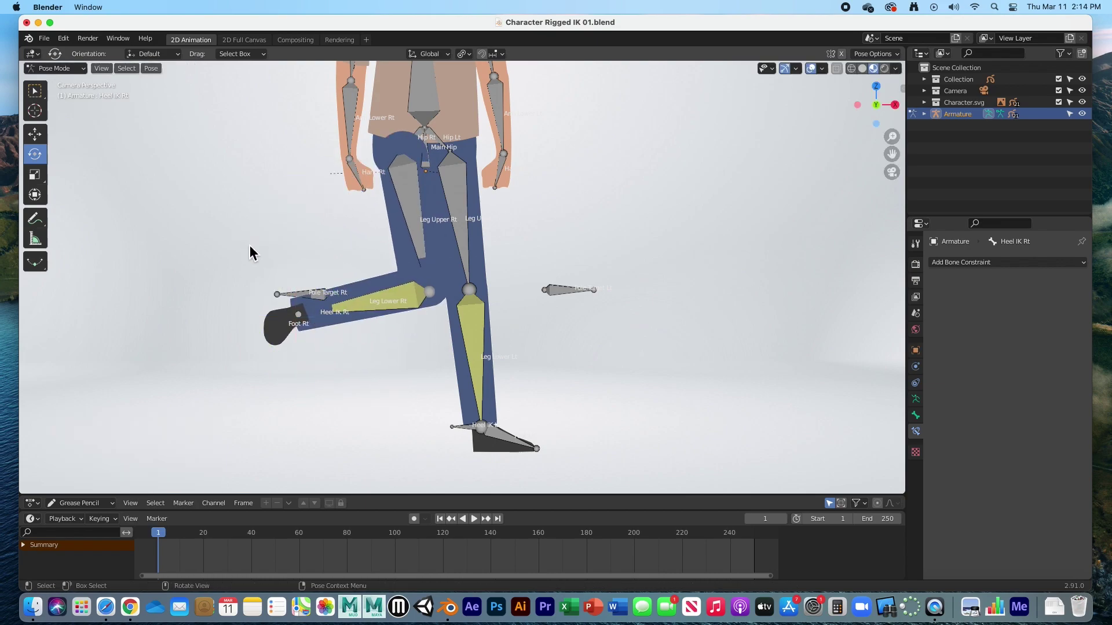
click(294, 296)
key(g)
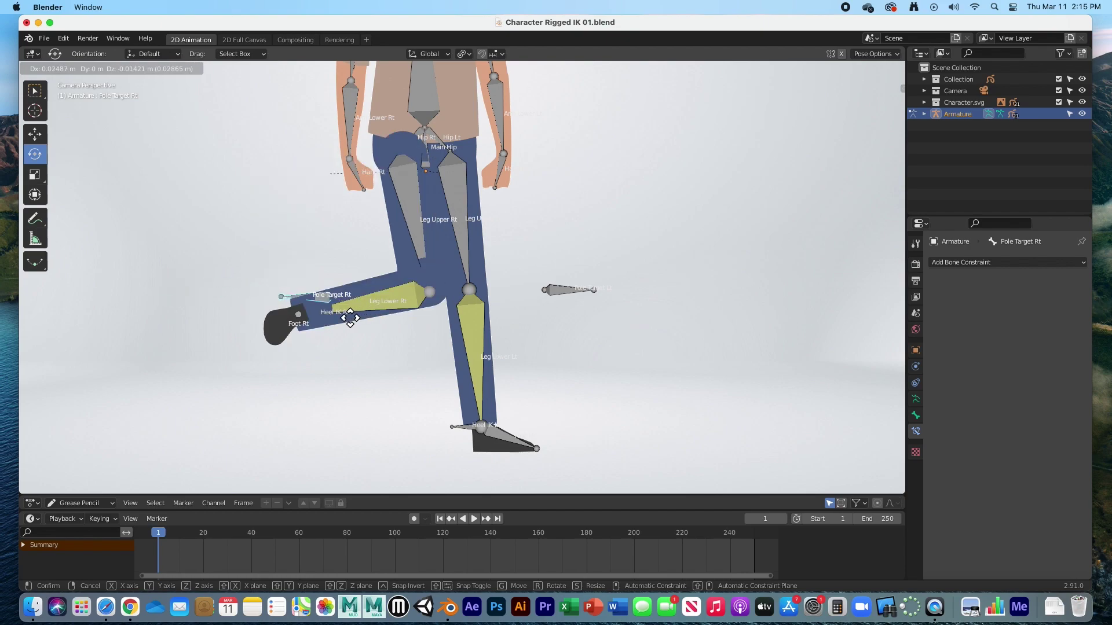
key(x)
click(225, 315)
click(297, 342)
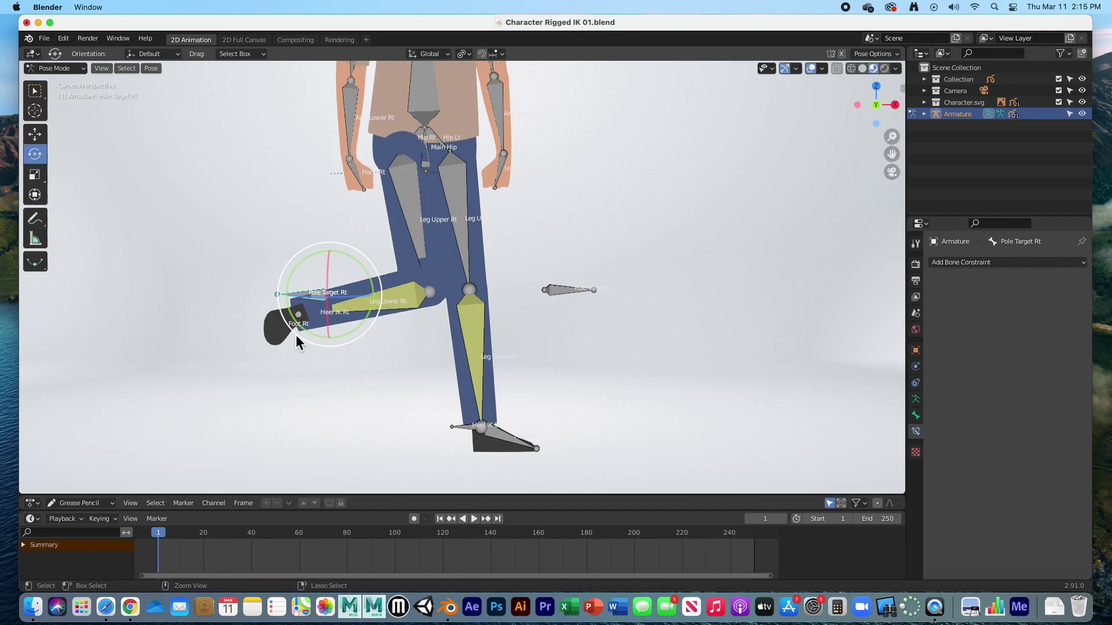
key(alt+g)
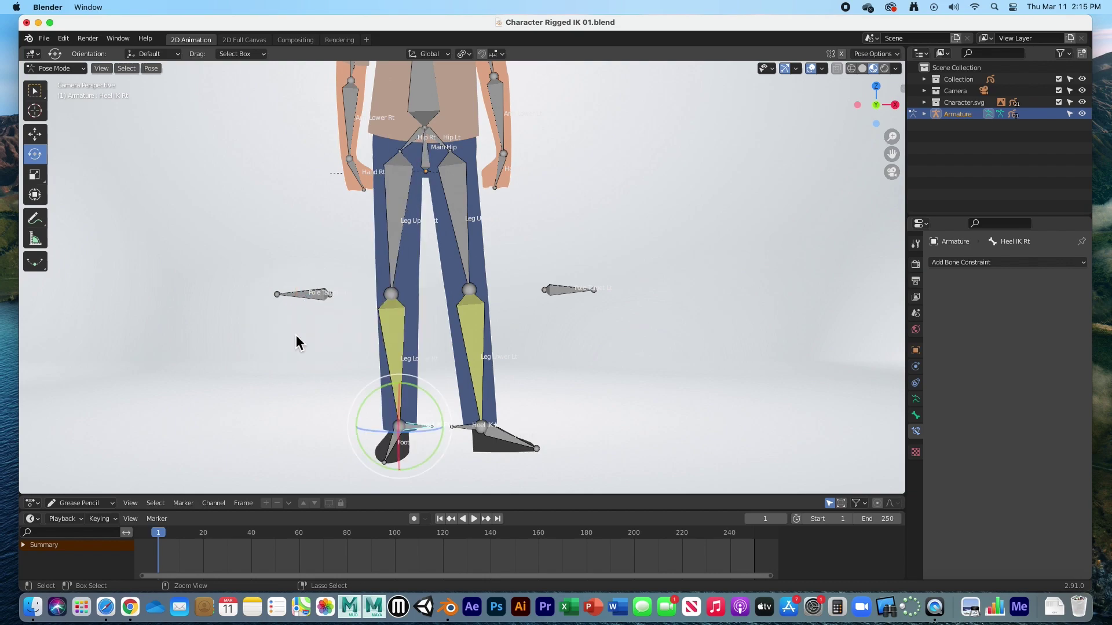
click(569, 393)
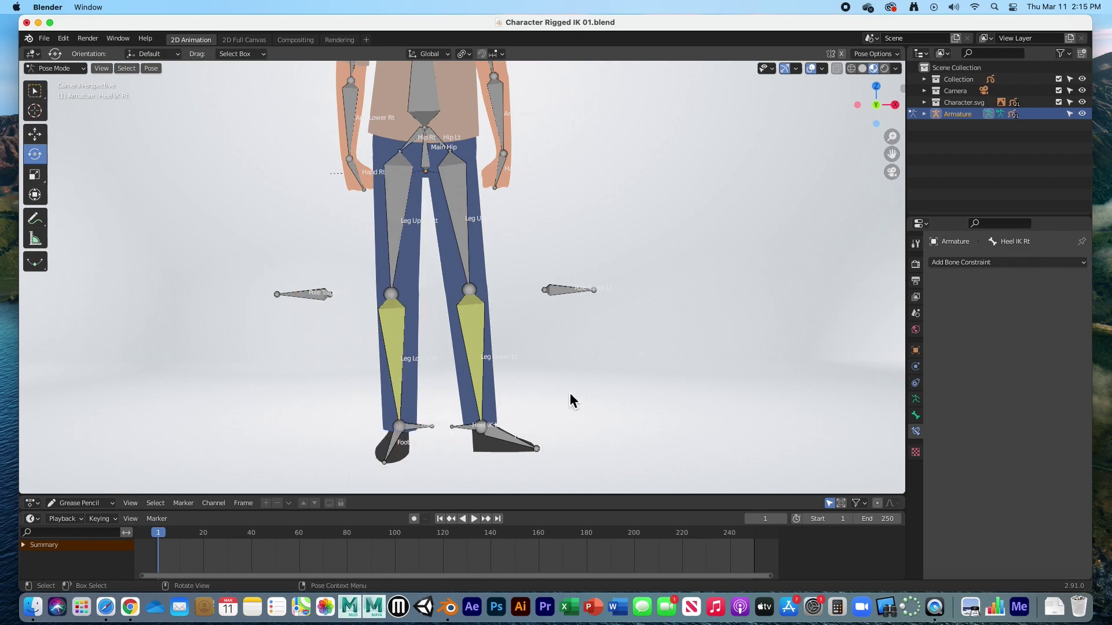
scroll(568, 388, up, 2)
scroll(568, 387, down, 3)
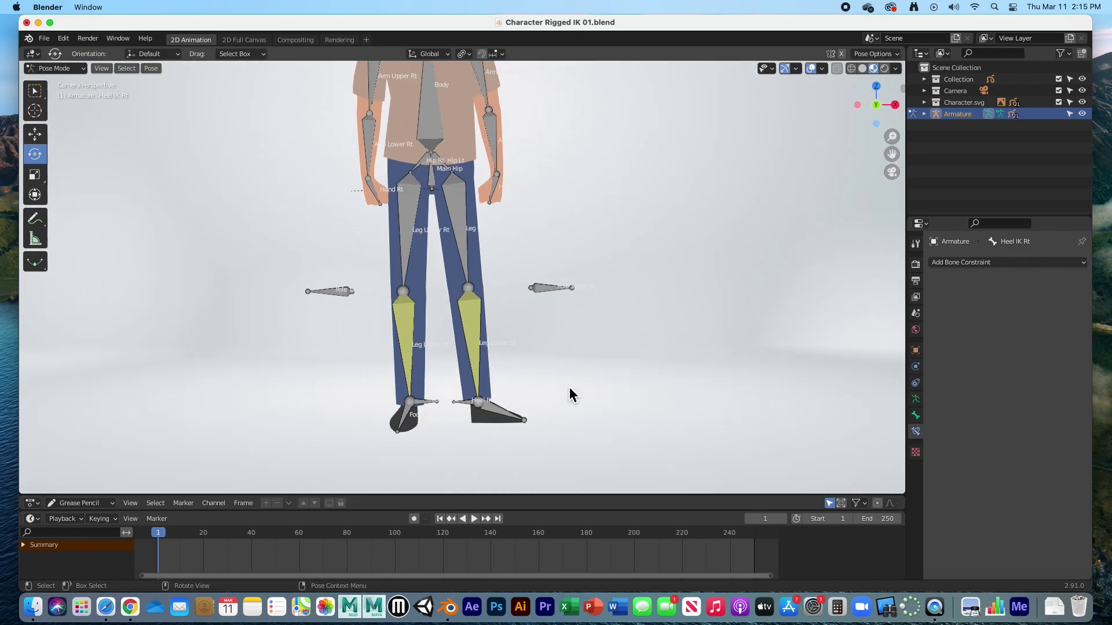
click(463, 401)
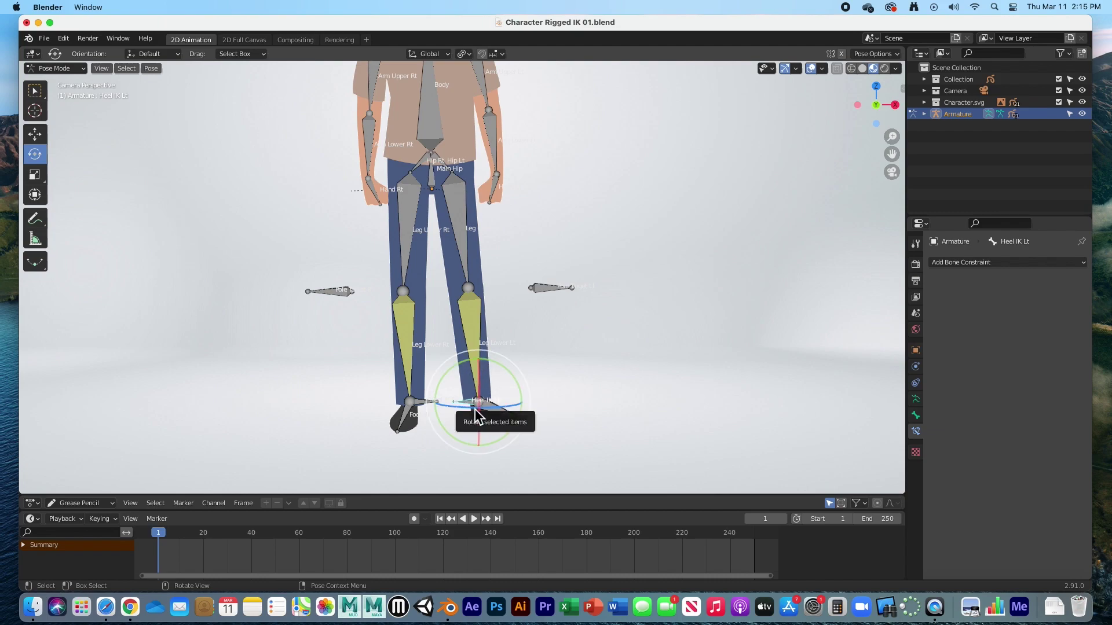
key(g)
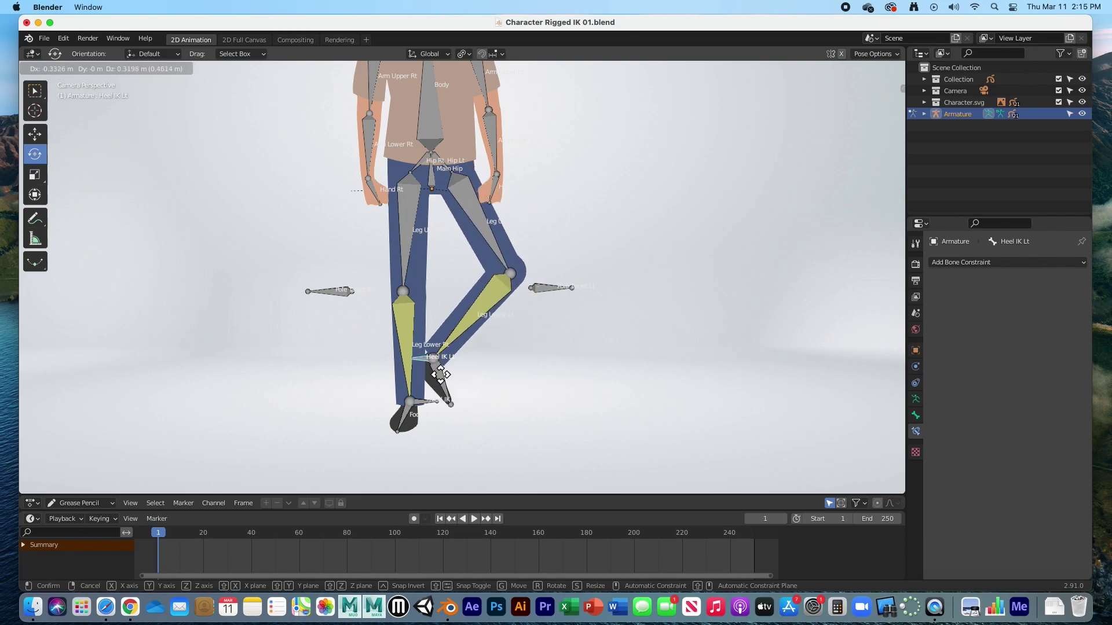
click(459, 332)
key(ctrl+z)
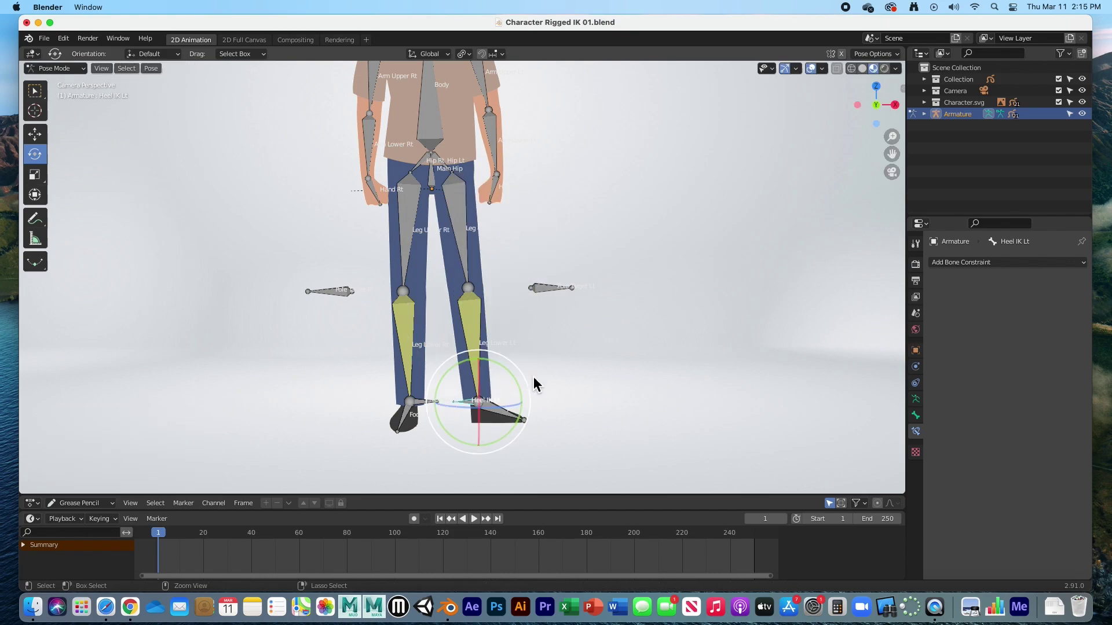
scroll(477, 419, up, 3)
scroll(478, 419, up, 4)
scroll(471, 432, down, 2)
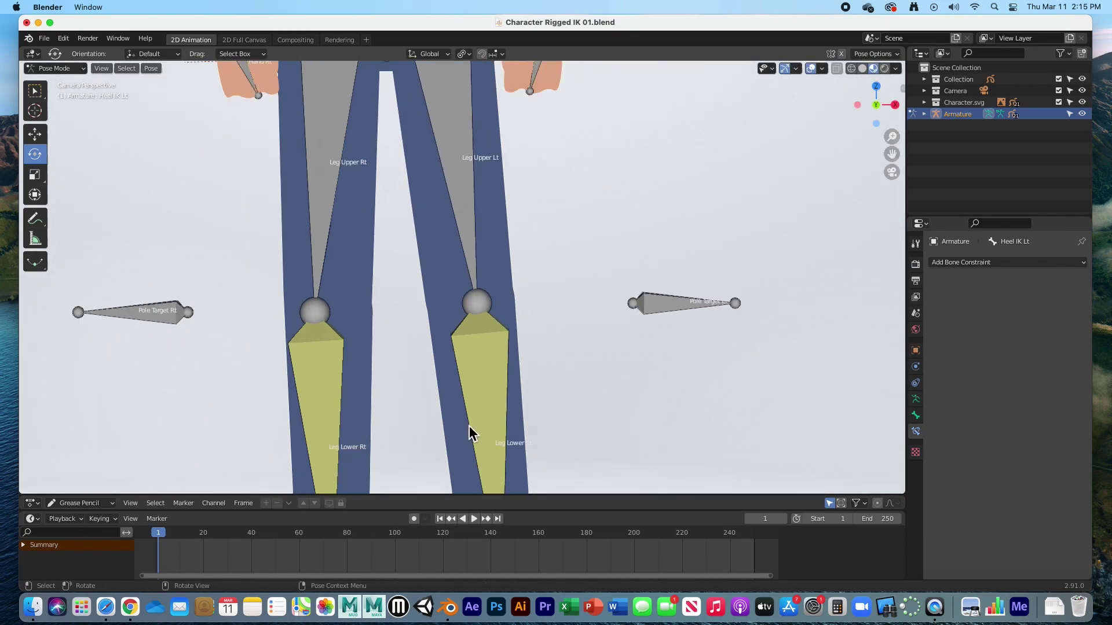
shift+middle_drag(460, 442, 443, 127)
scroll(443, 128, down, 4)
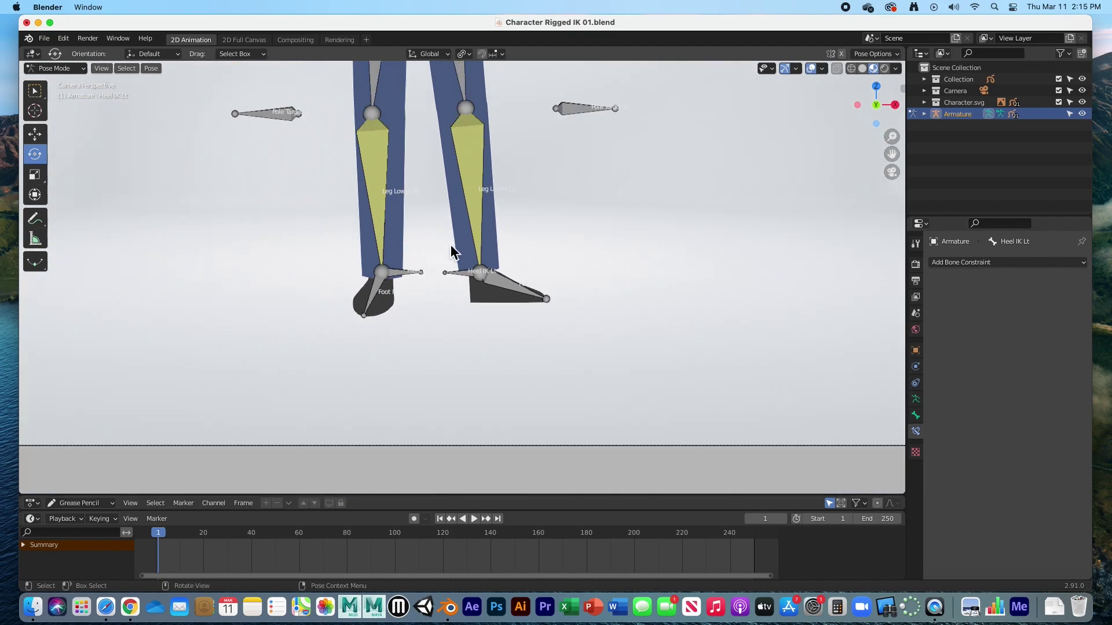
shift+middle_drag(434, 230, 423, 290)
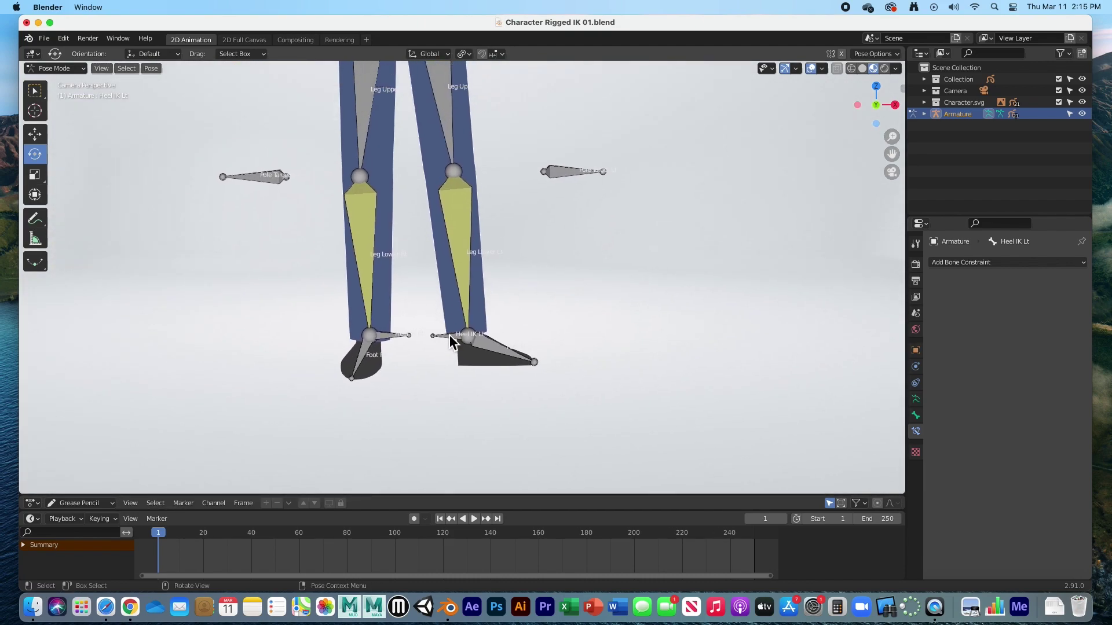
click(449, 335)
key(g)
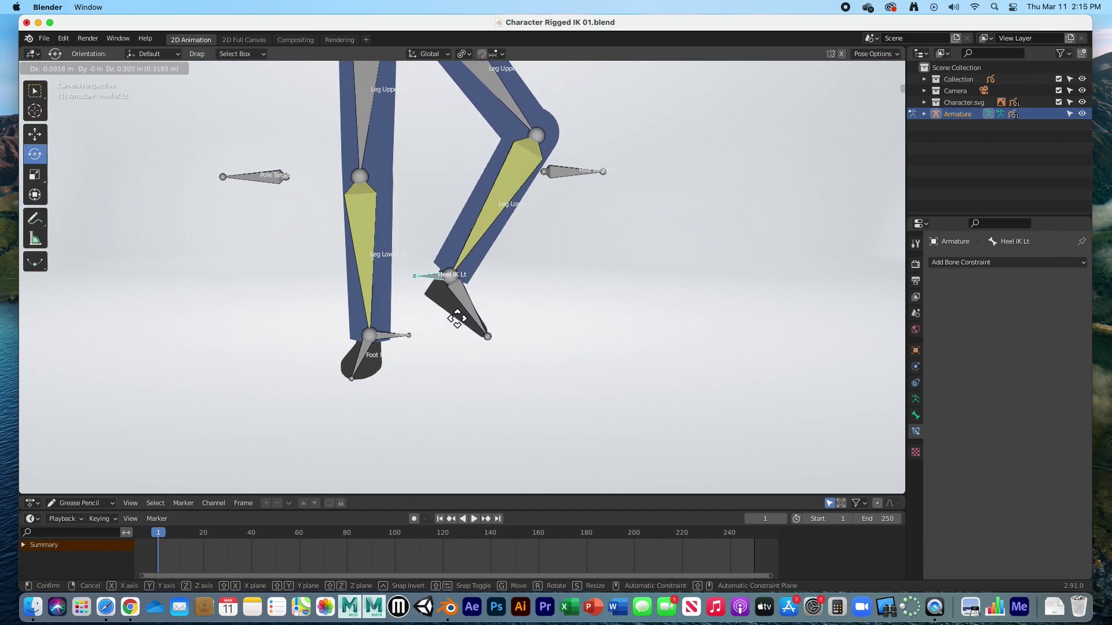
click(449, 277)
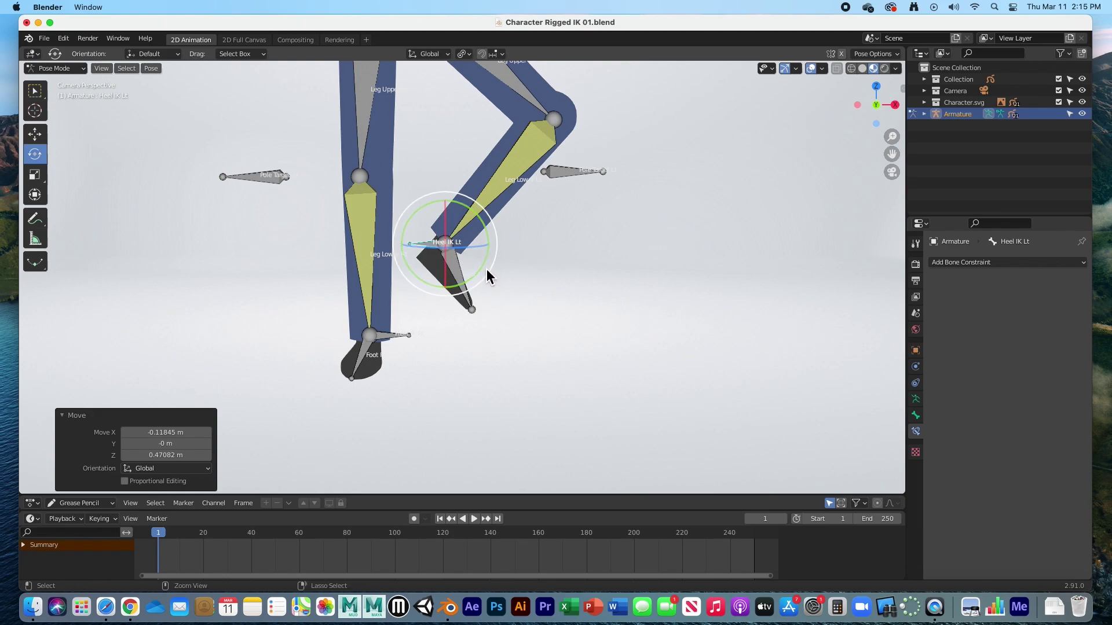
key(super+z)
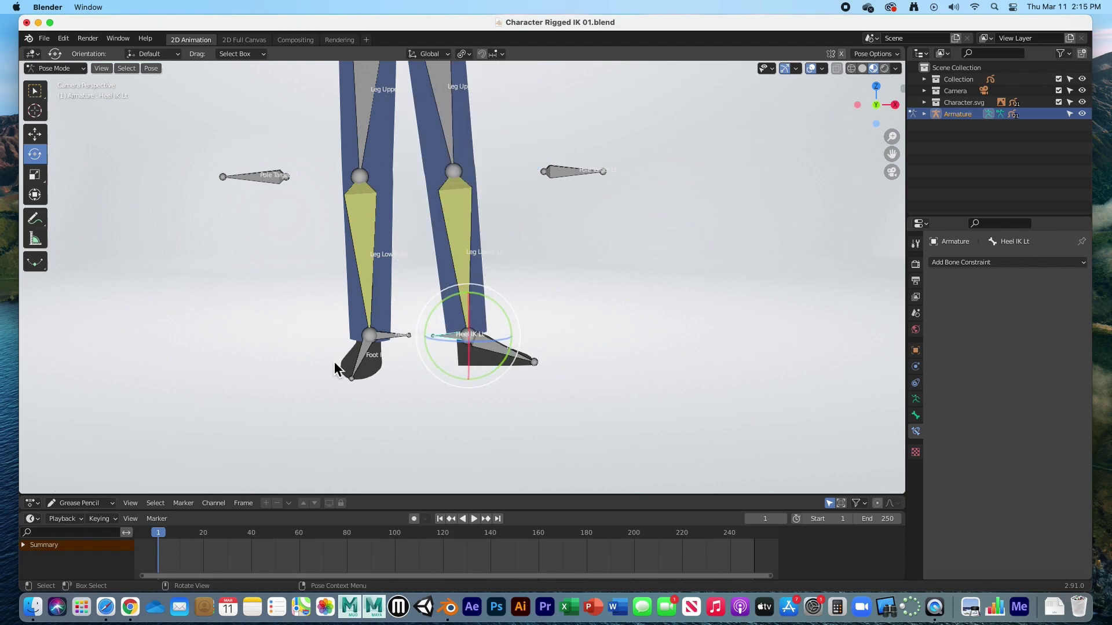
scroll(446, 355, down, 3)
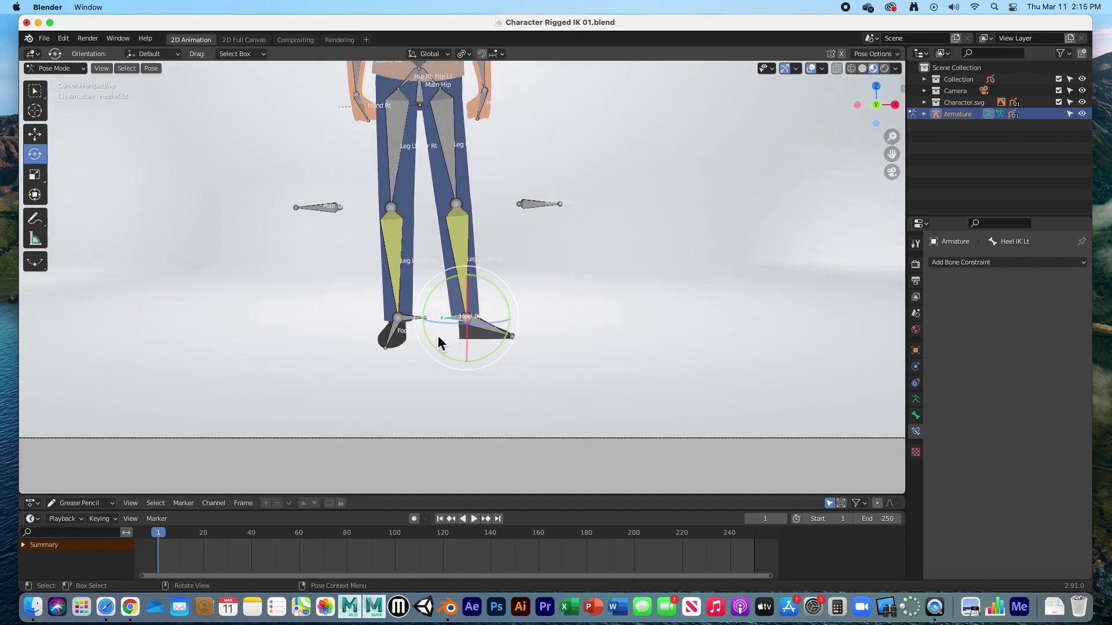
- Lower the Main Hip to test the IK legs, then undo the move
click(422, 104)
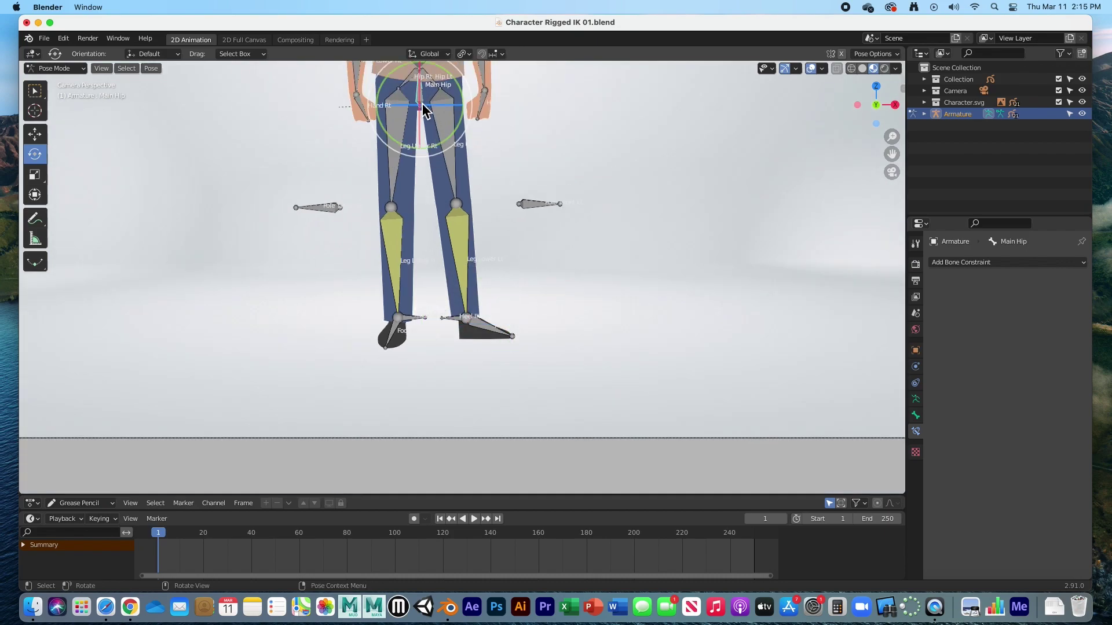
key(g)
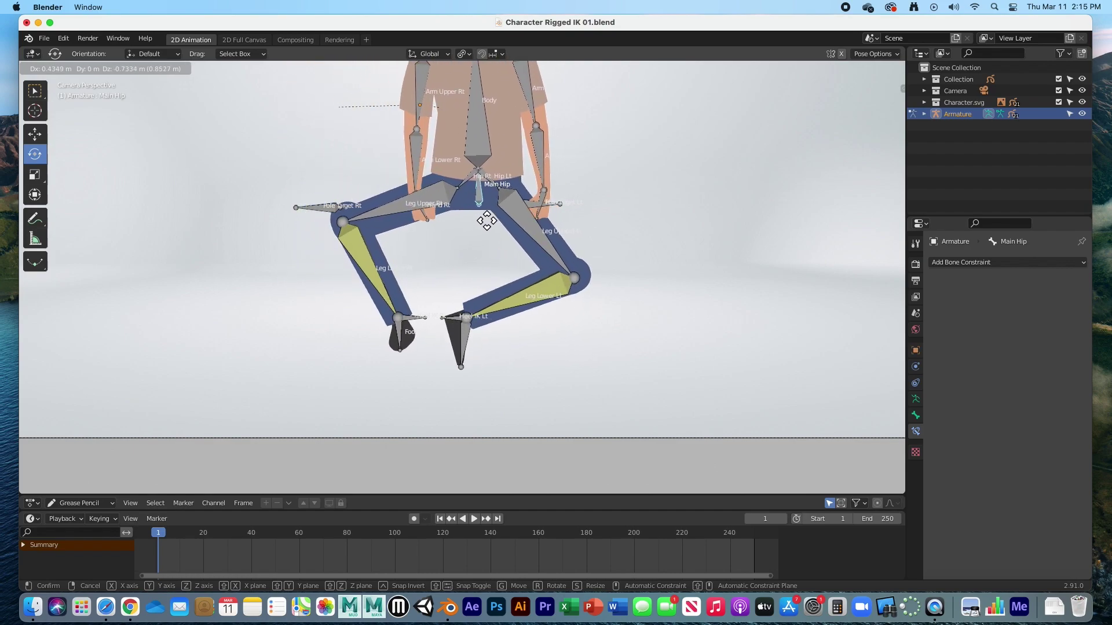
click(464, 222)
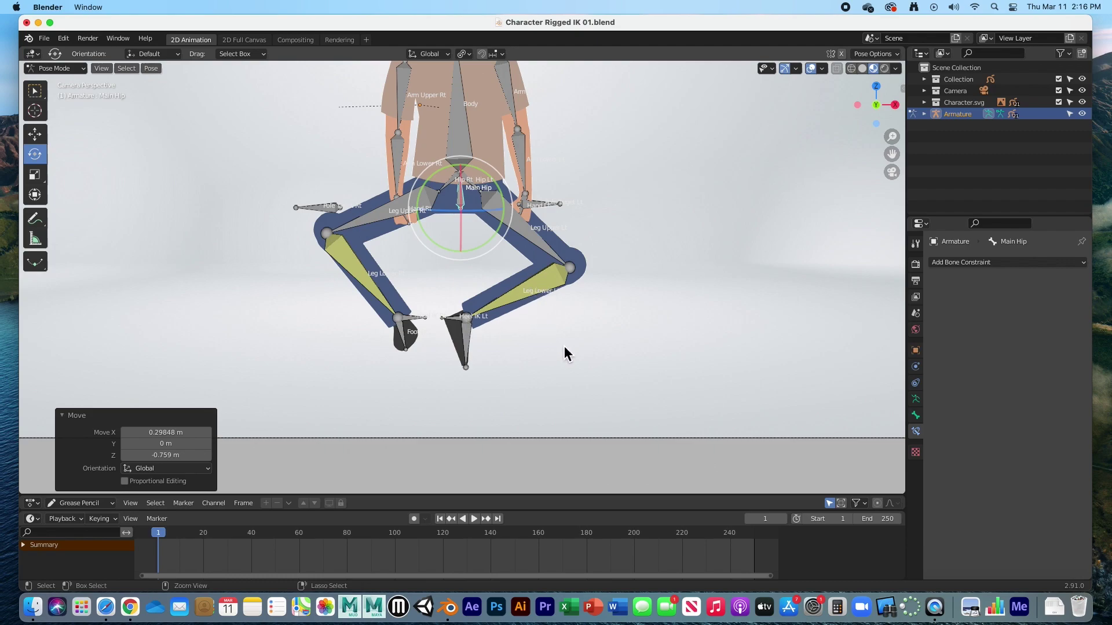
key(super+z)
- Deselect all bones and zoom in close on both feet
key(alt+a)
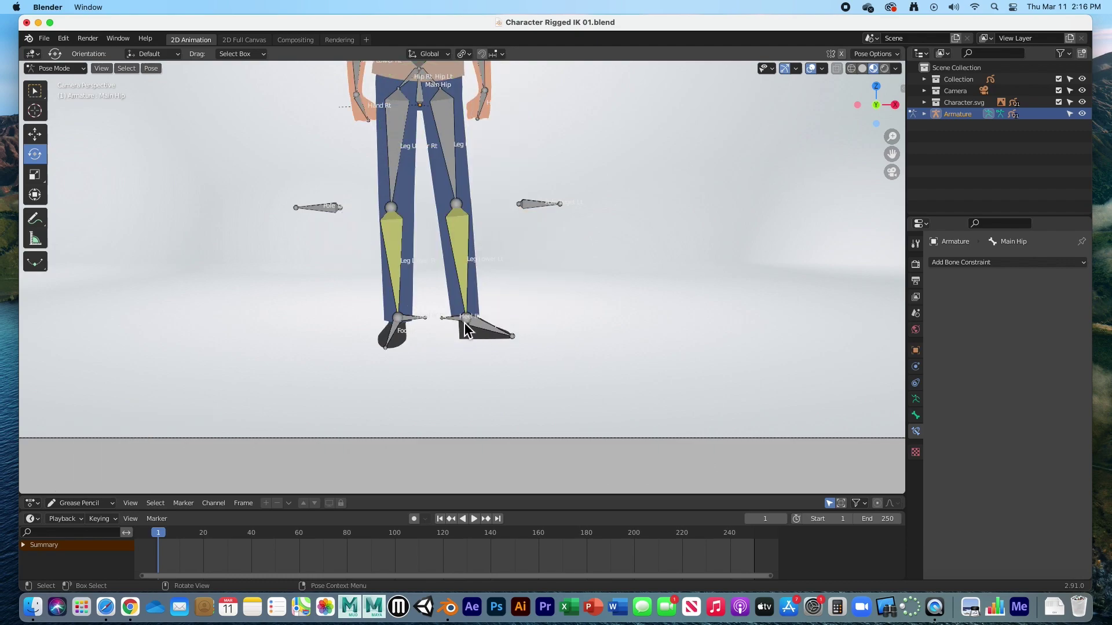
scroll(465, 330, up, 6)
shift+middle_drag(484, 402, 443, 232)
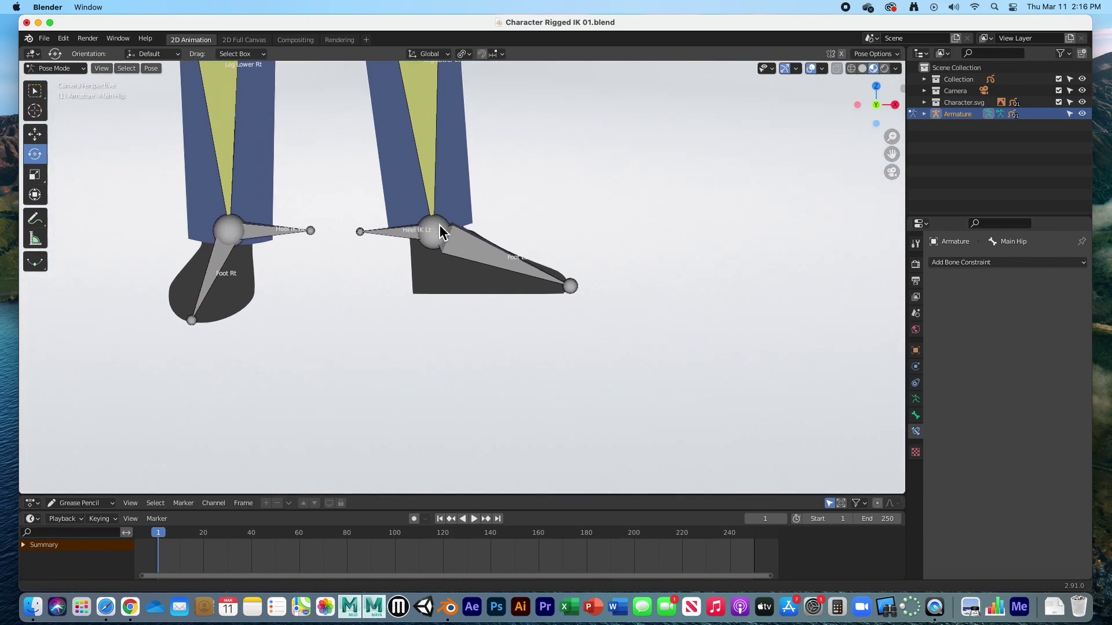
- In Edit Mode, disconnect Foot Lt and clear its parent from the lower leg
click(72, 69)
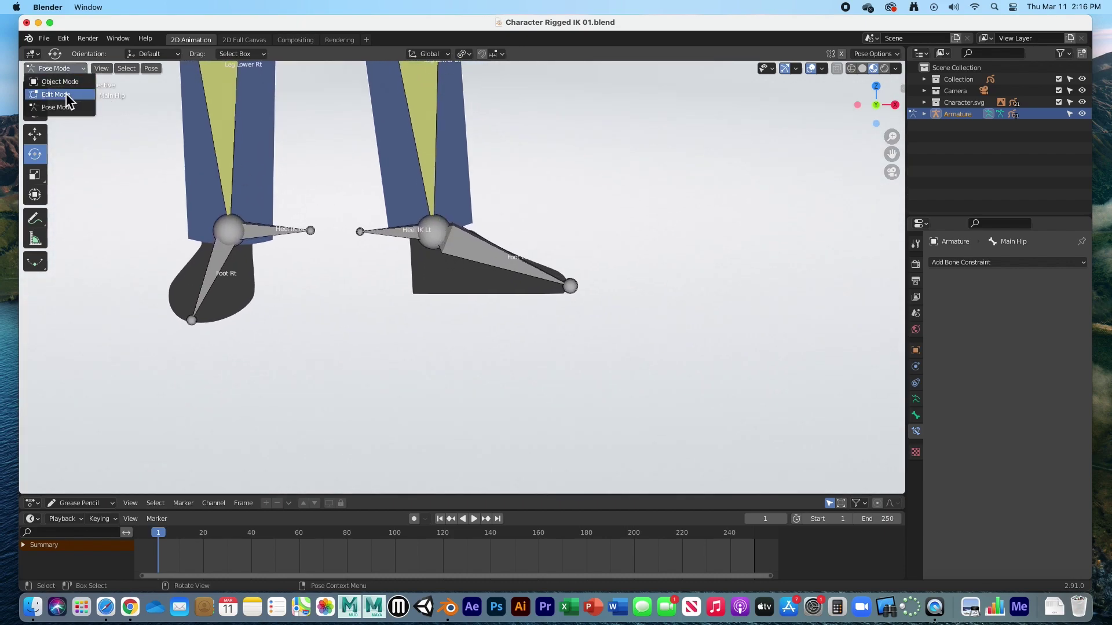
click(68, 95)
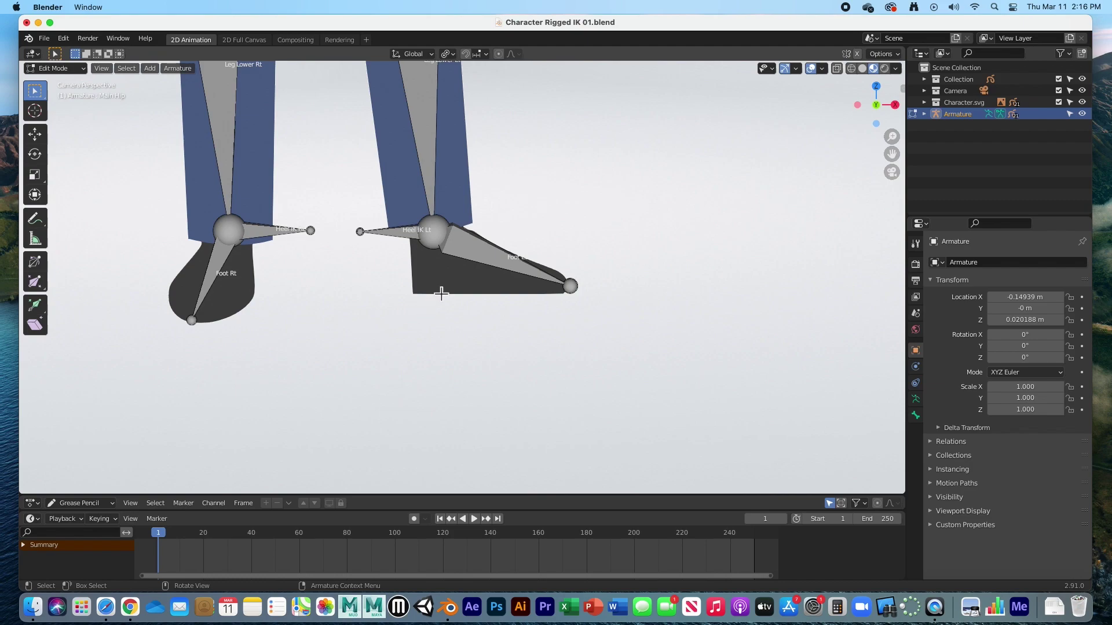
click(469, 258)
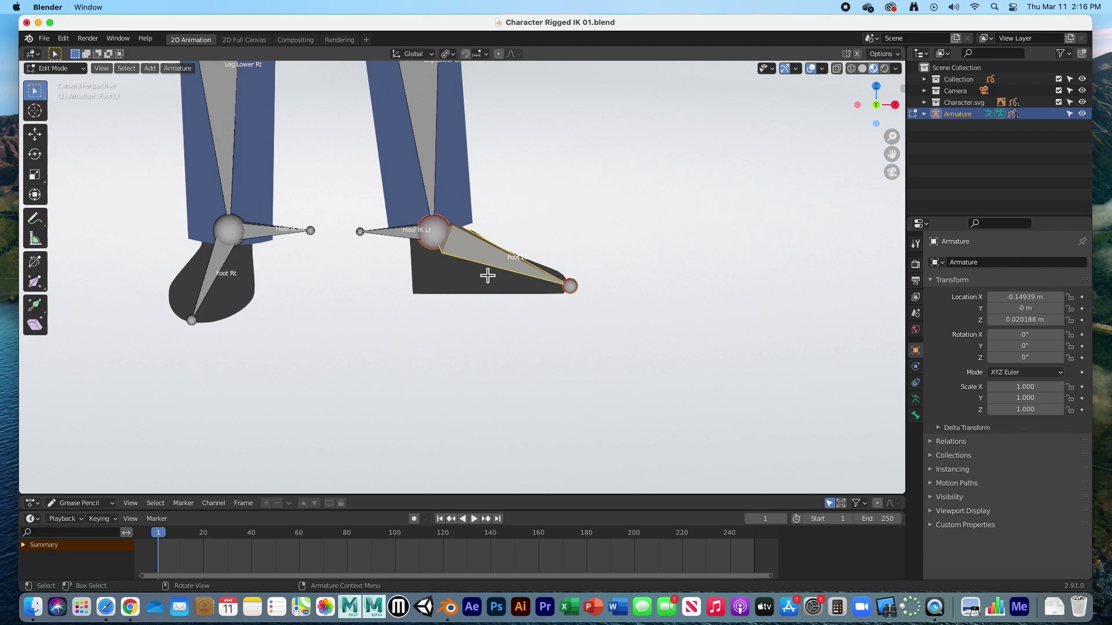
key(alt)
key(alt+p)
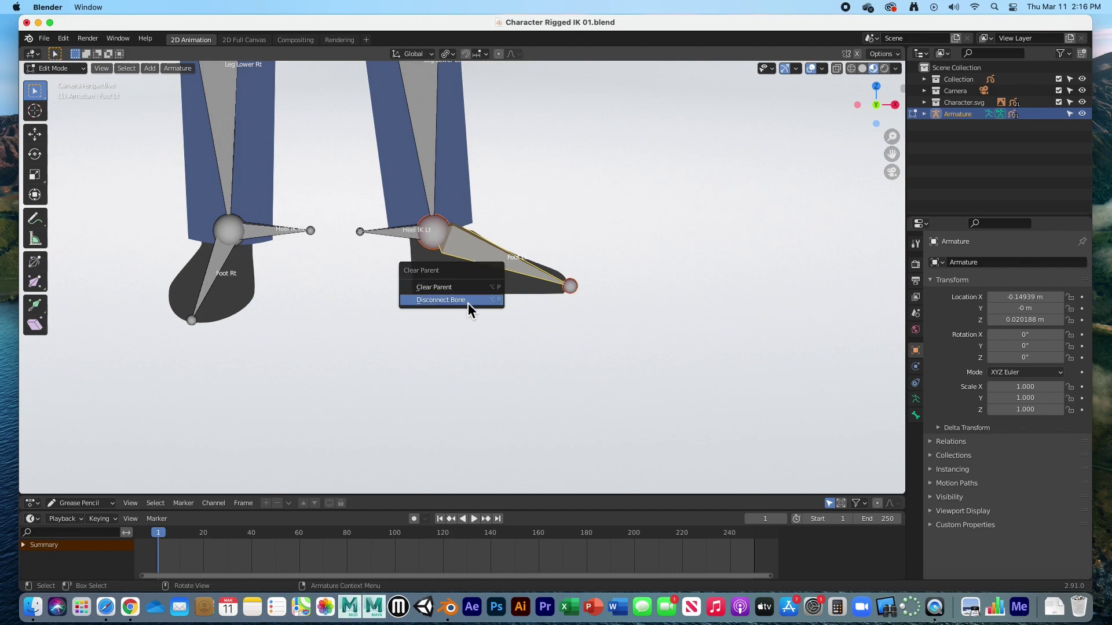
click(468, 303)
key(alt+p)
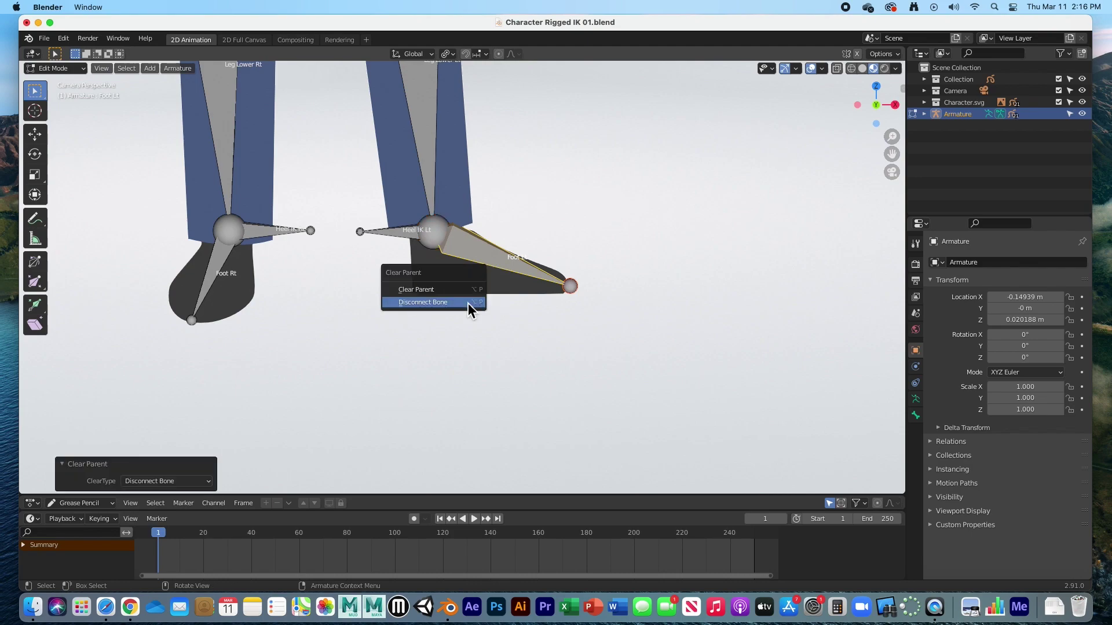
click(463, 293)
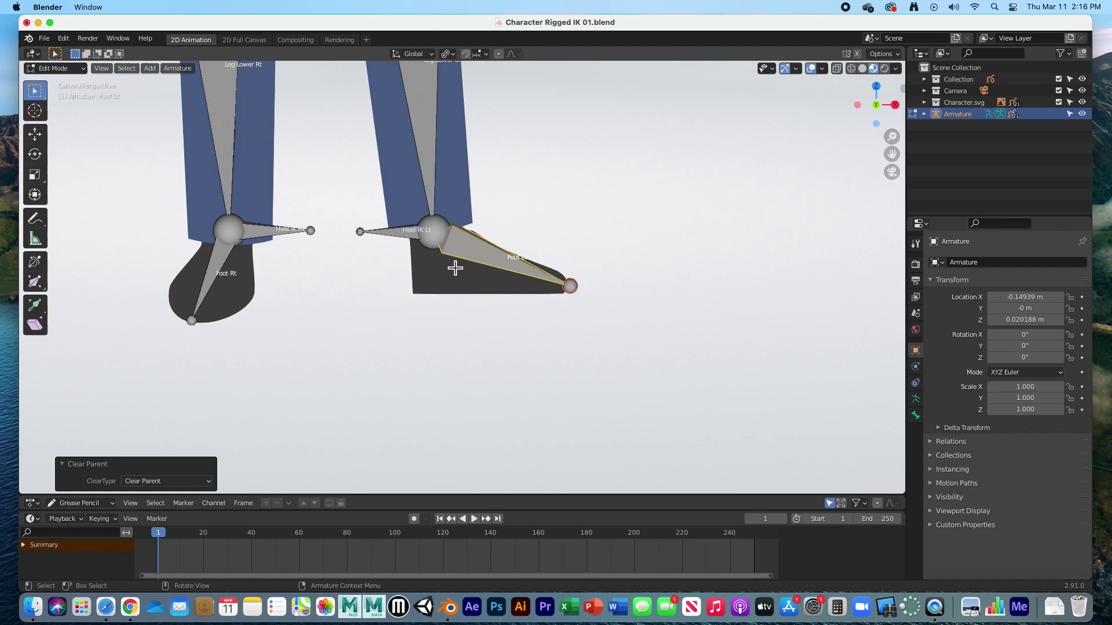
- Parent Foot Lt to Heel IK Lt with Keep Offset and return to Object Mode
click(487, 256)
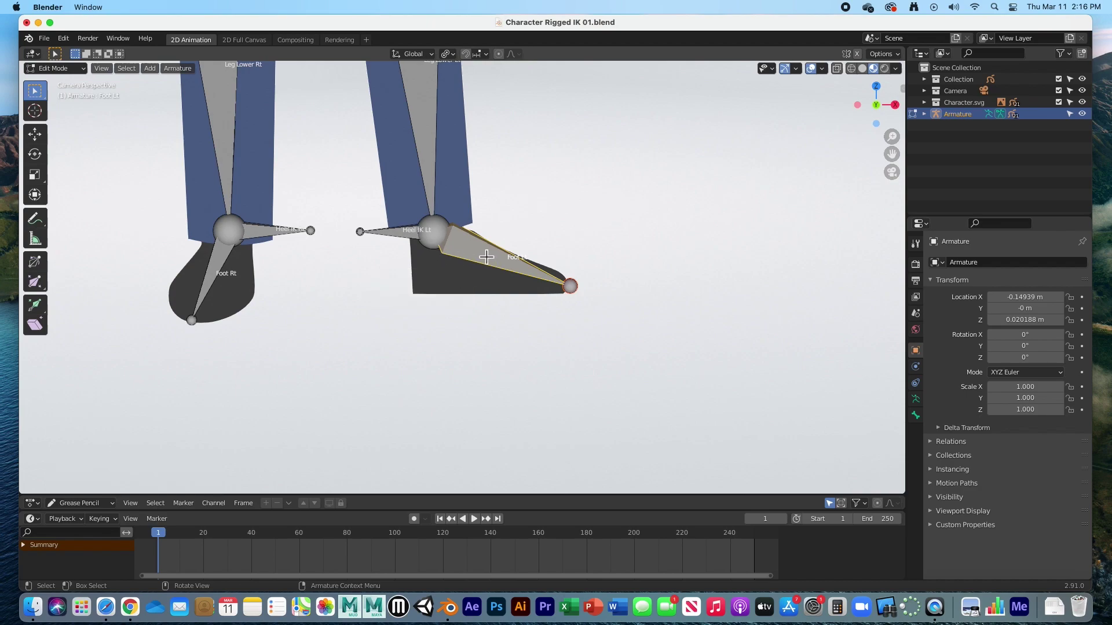
shift+click(403, 239)
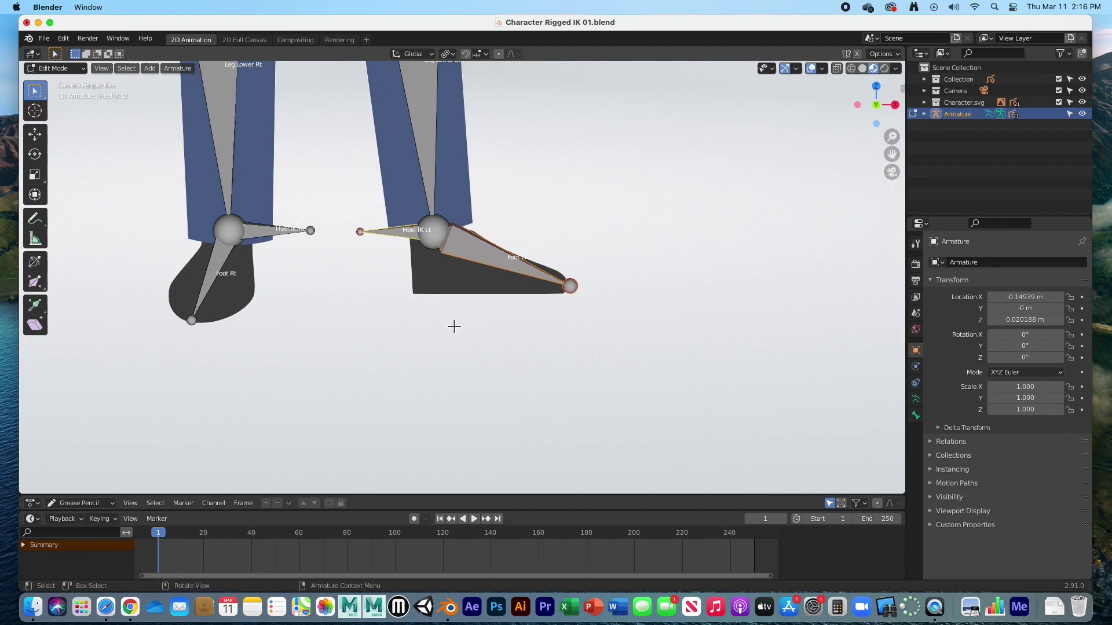
key(ctrl+p)
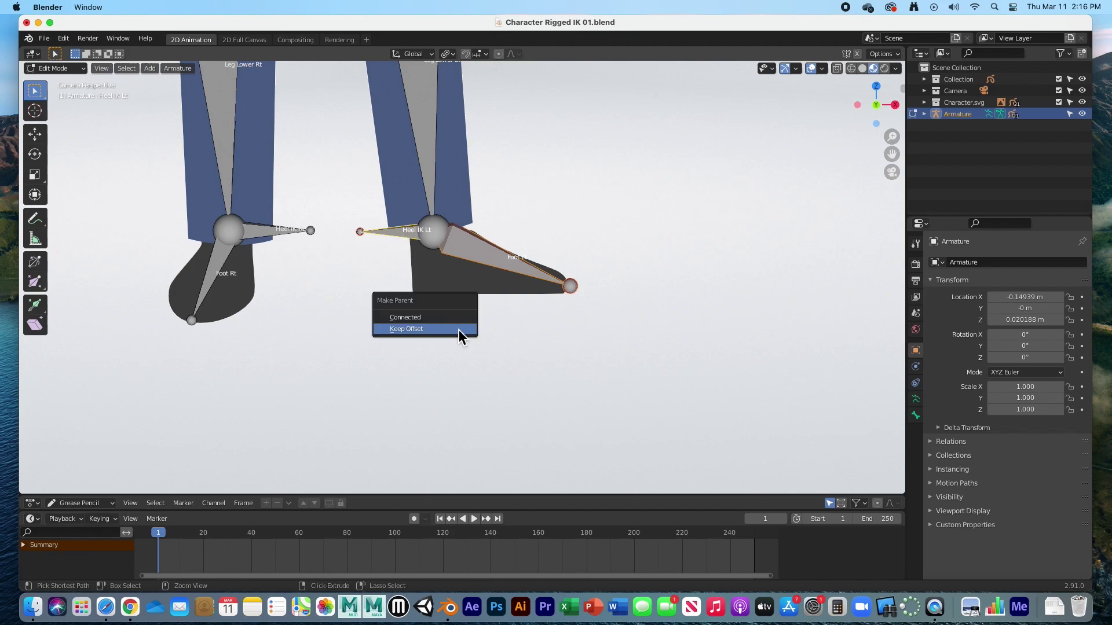
click(407, 328)
scroll(430, 348, up, 2)
scroll(430, 348, down, 4)
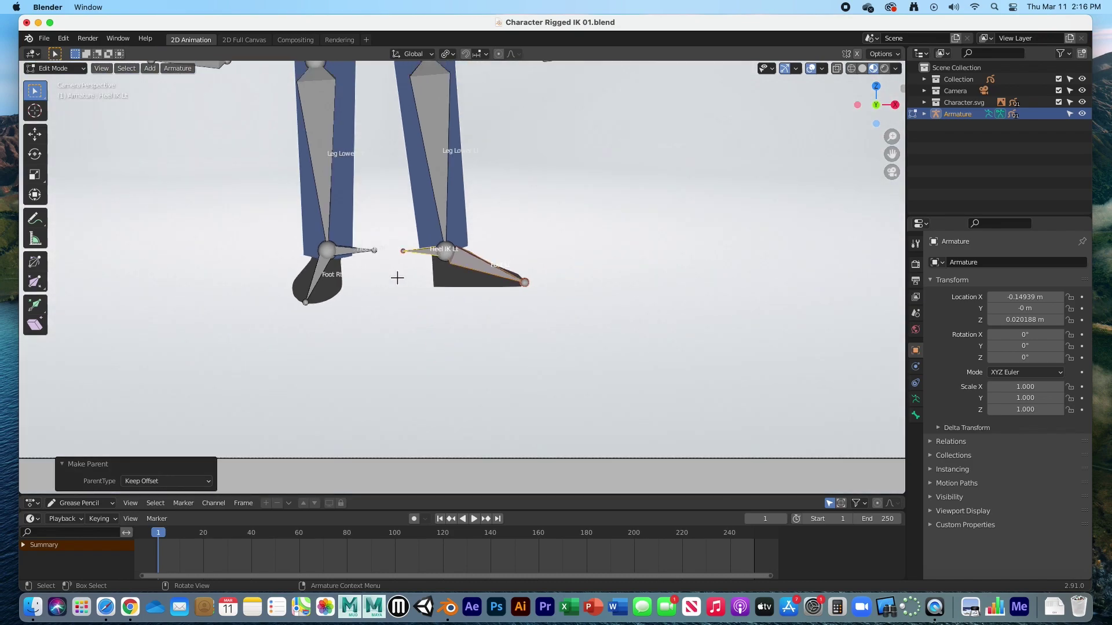
shift+middle_drag(398, 278, 413, 397)
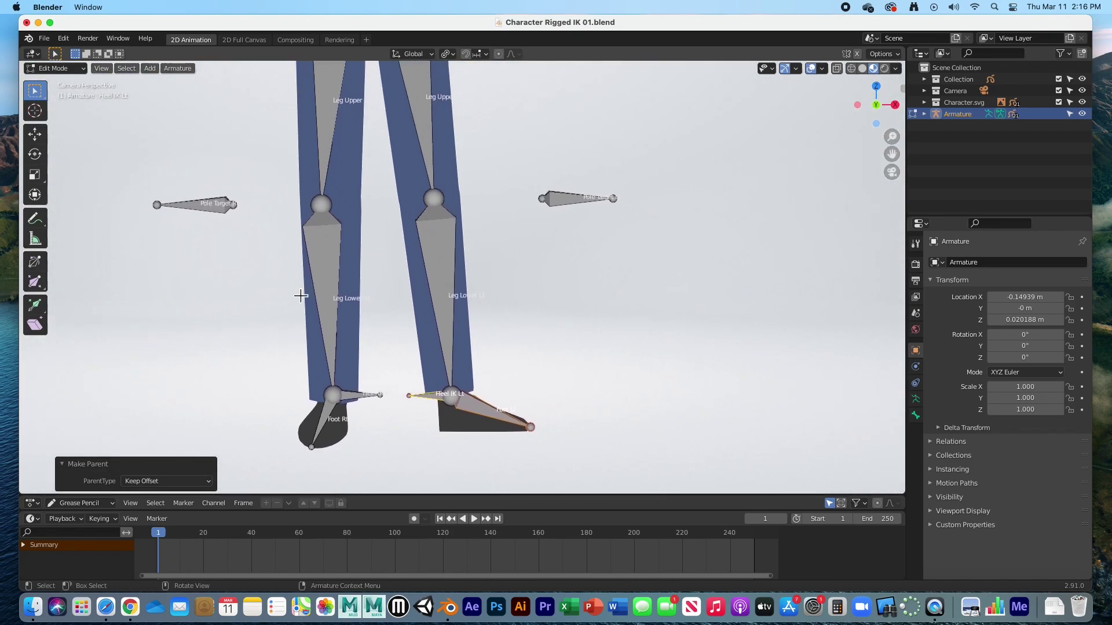
key(Tab)
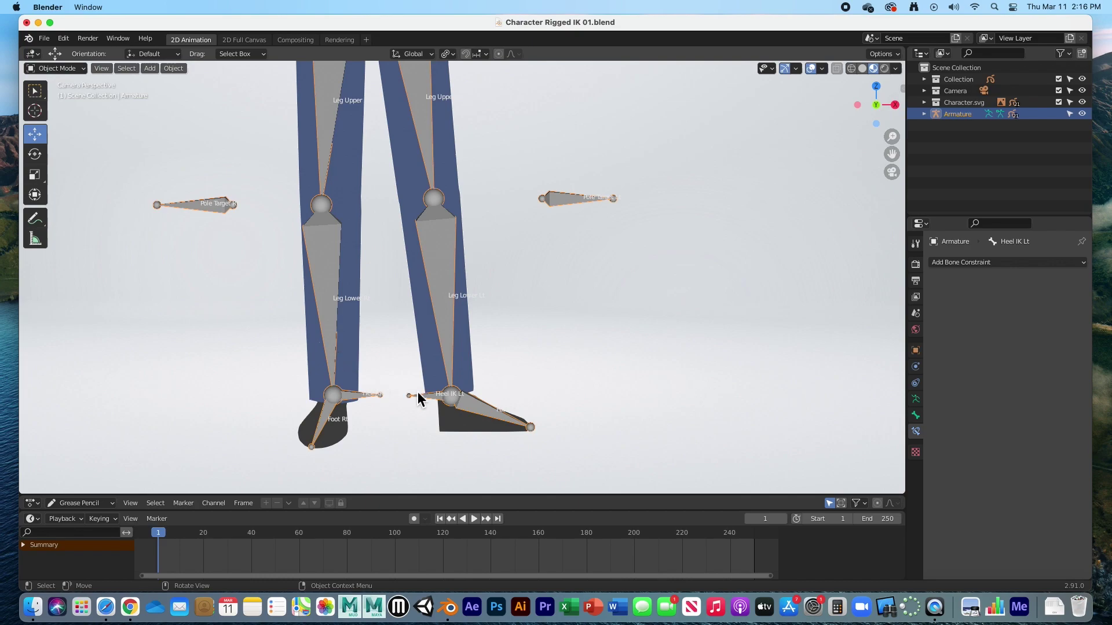
- Enter Pose Mode, trial-move the Heel IK Lt bone, then undo it
click(417, 408)
click(56, 69)
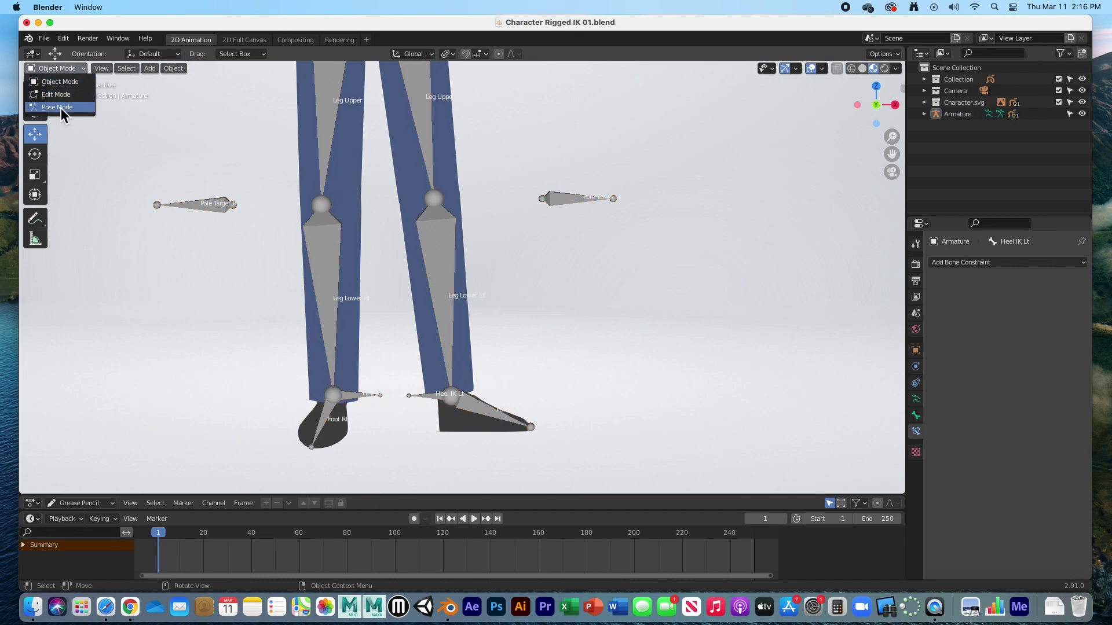
click(60, 108)
key(alt+a)
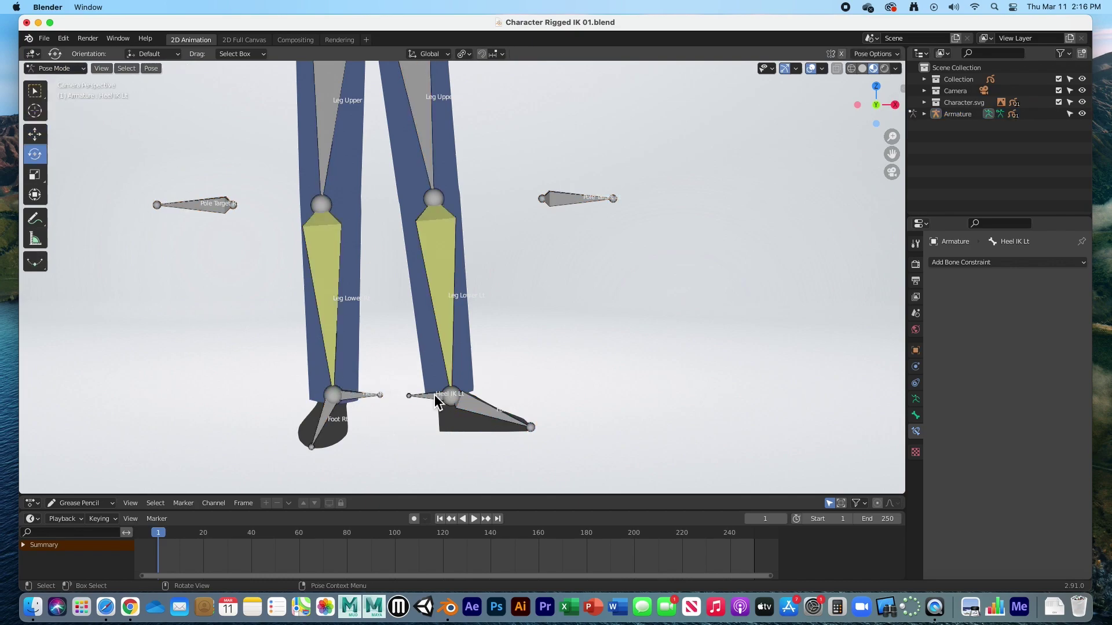
click(435, 399)
key(g)
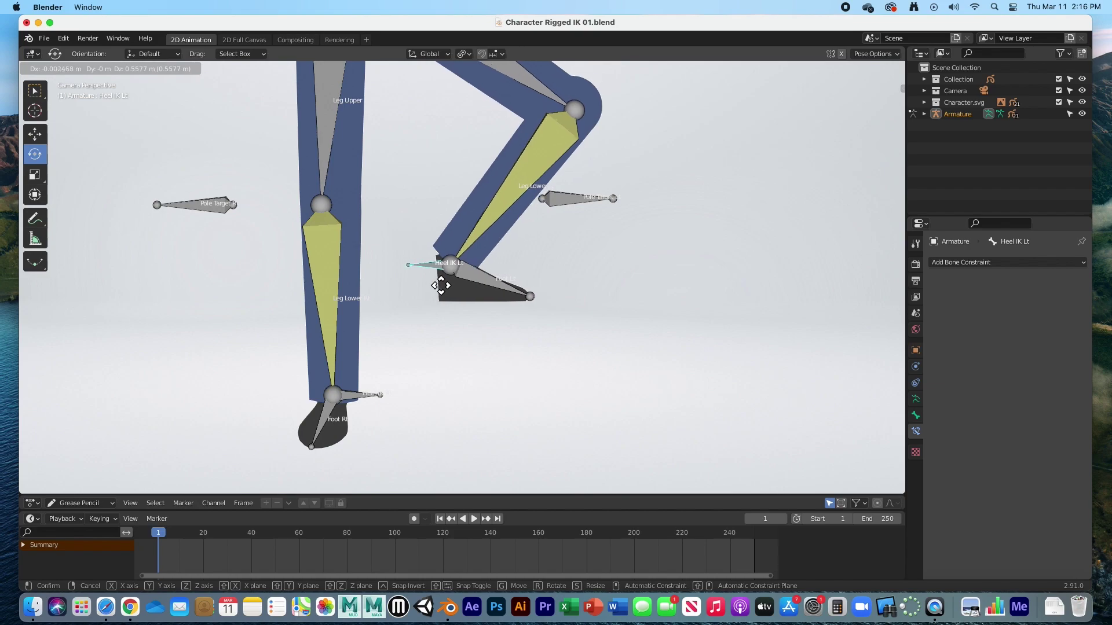
click(441, 286)
key(ctrl+z)
- Lower the Main Hip to test the legs, undo it, and frame the right foot
scroll(456, 371, up, 3)
scroll(453, 373, down, 3)
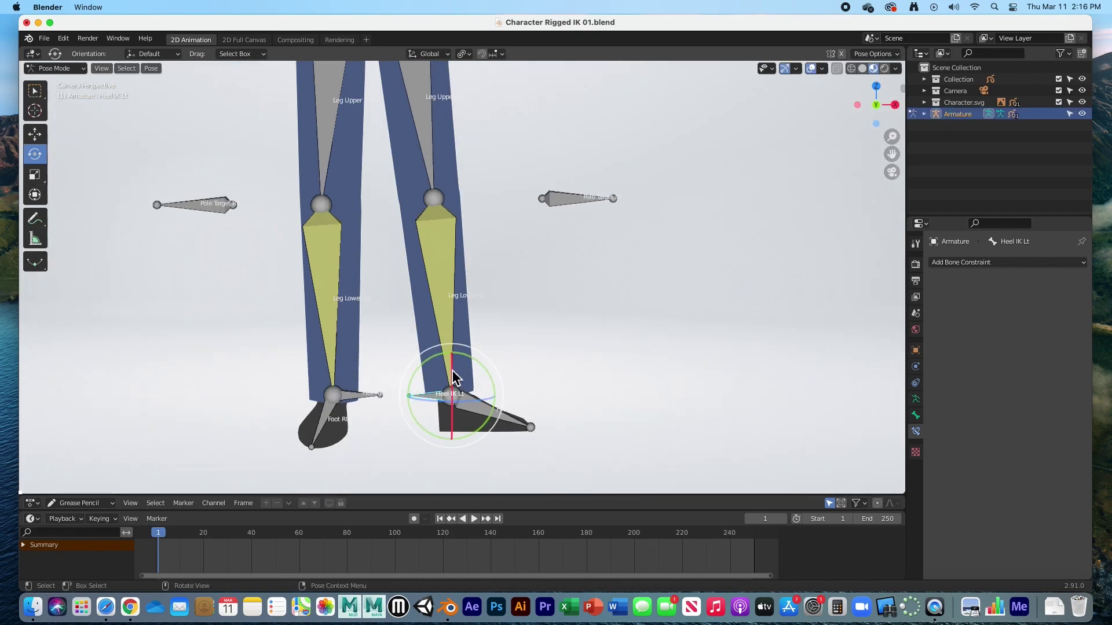
scroll(453, 370, down, 2)
click(401, 99)
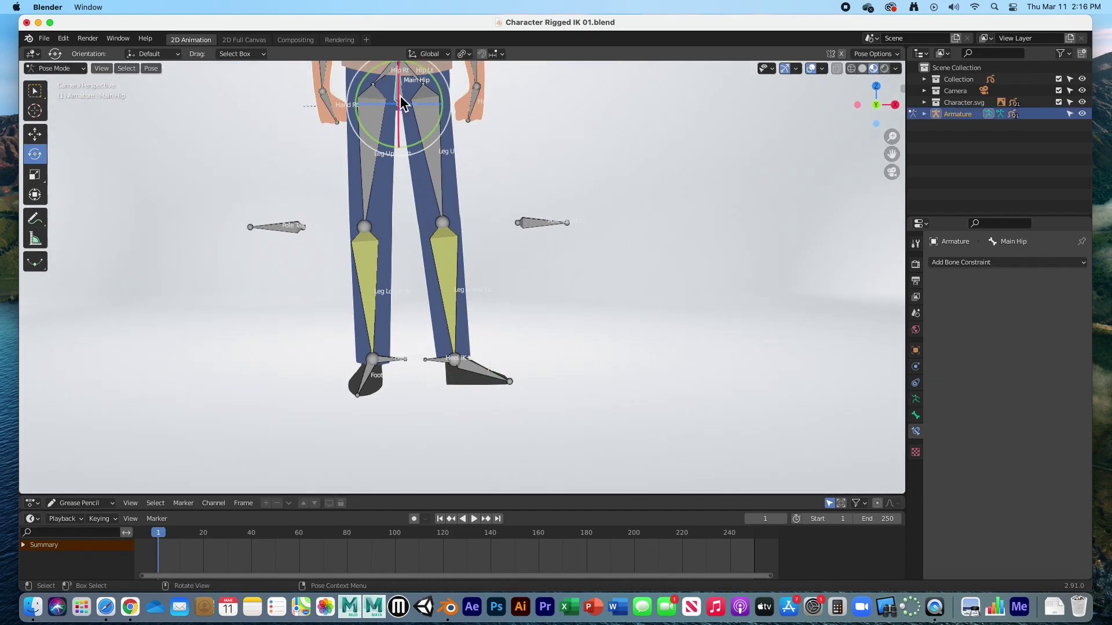
key(g)
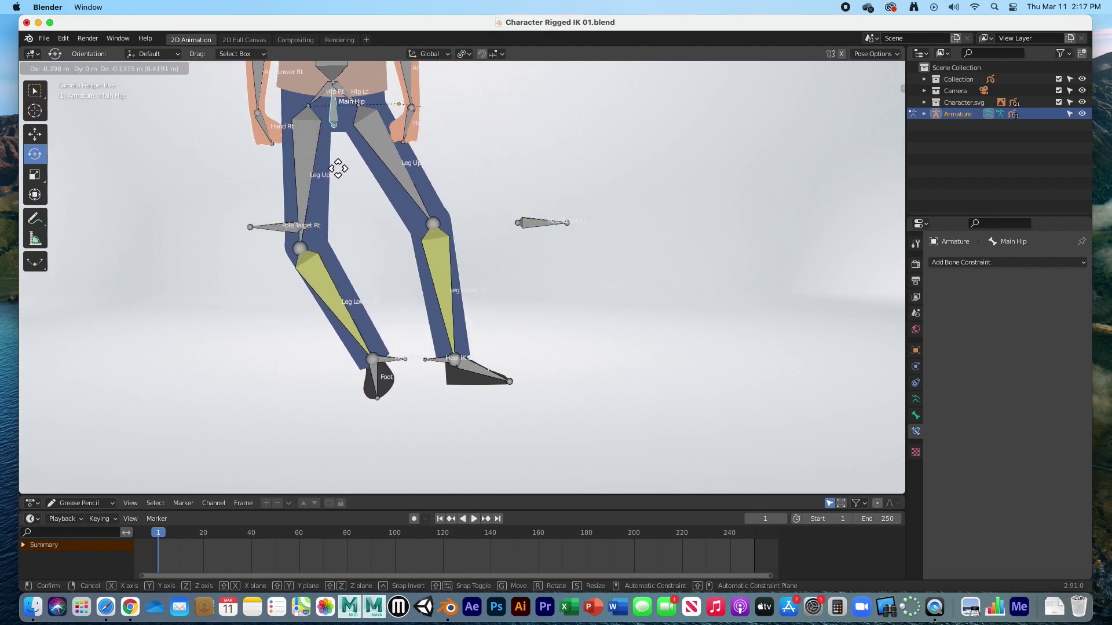
click(366, 200)
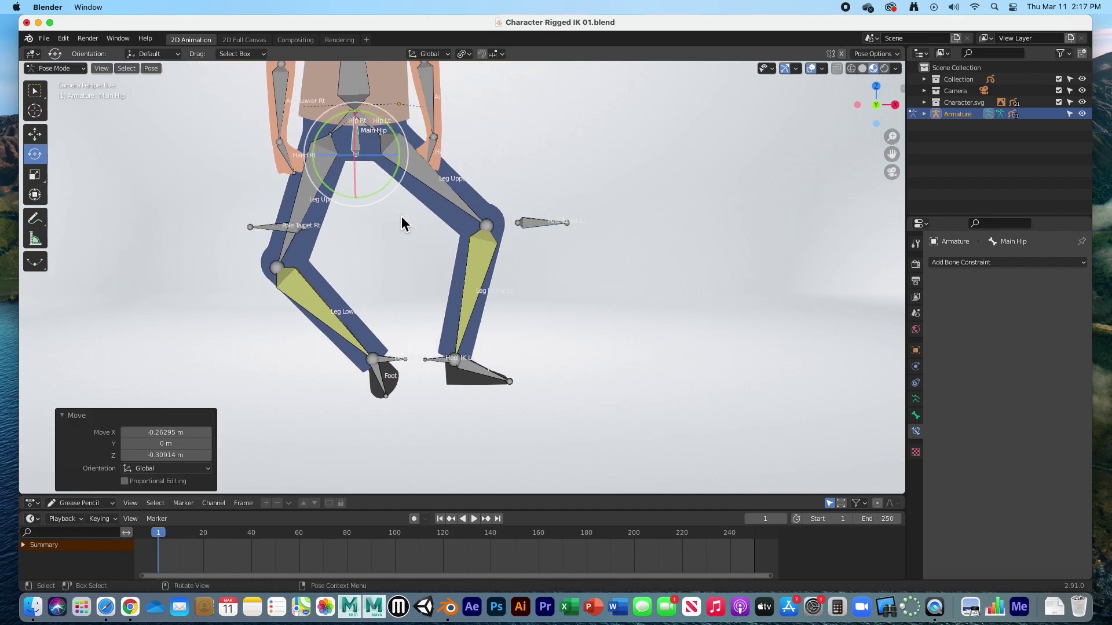
key(super+z)
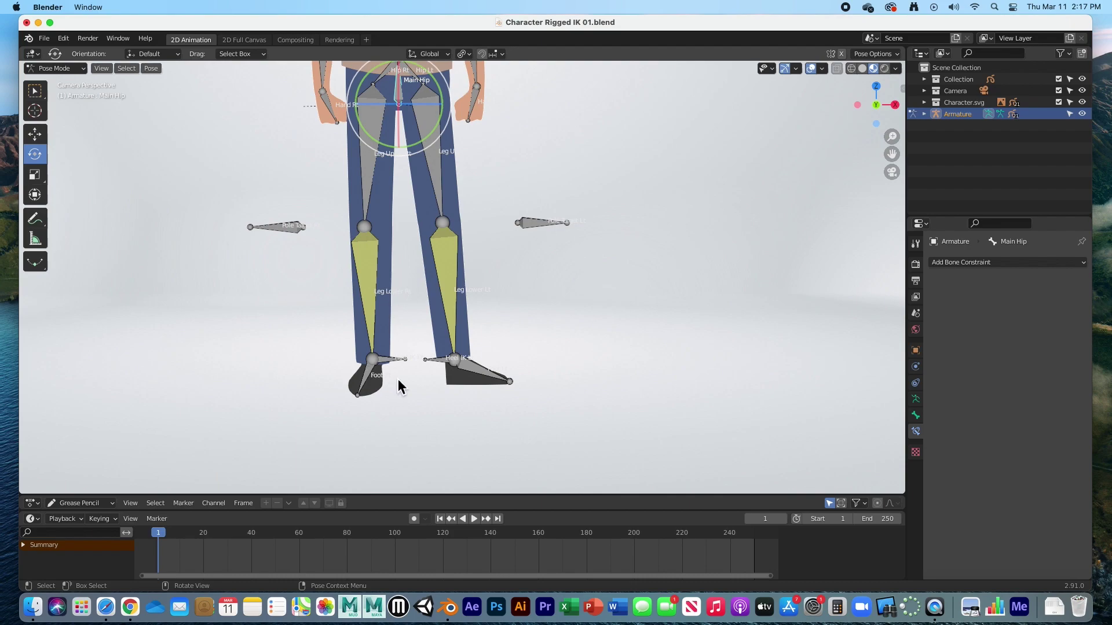
scroll(380, 388, up, 5)
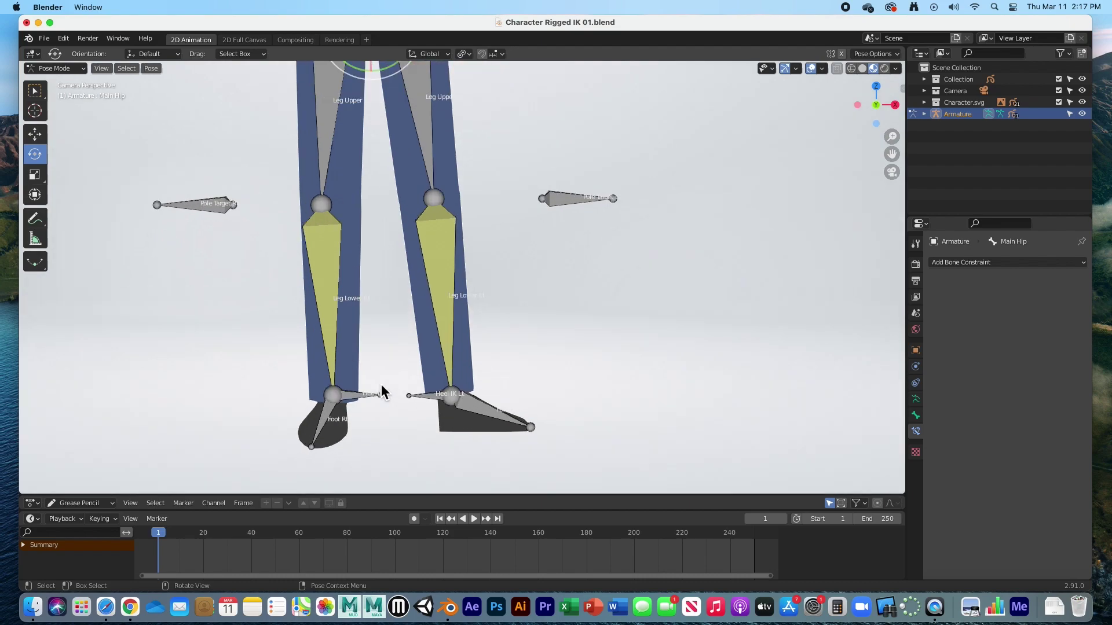
shift+scroll(304, 420, left, 3)
shift+middle_drag(305, 418, 404, 319)
- In Edit Mode, disconnect Foot Rt and clear its parent from the lower leg
click(373, 363)
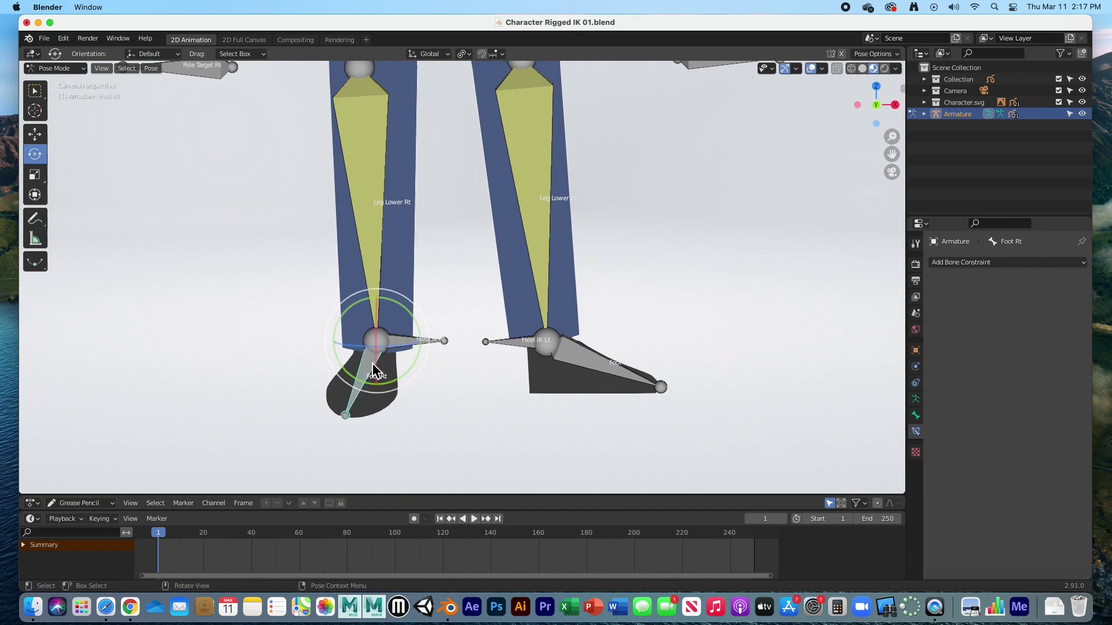
key(Tab)
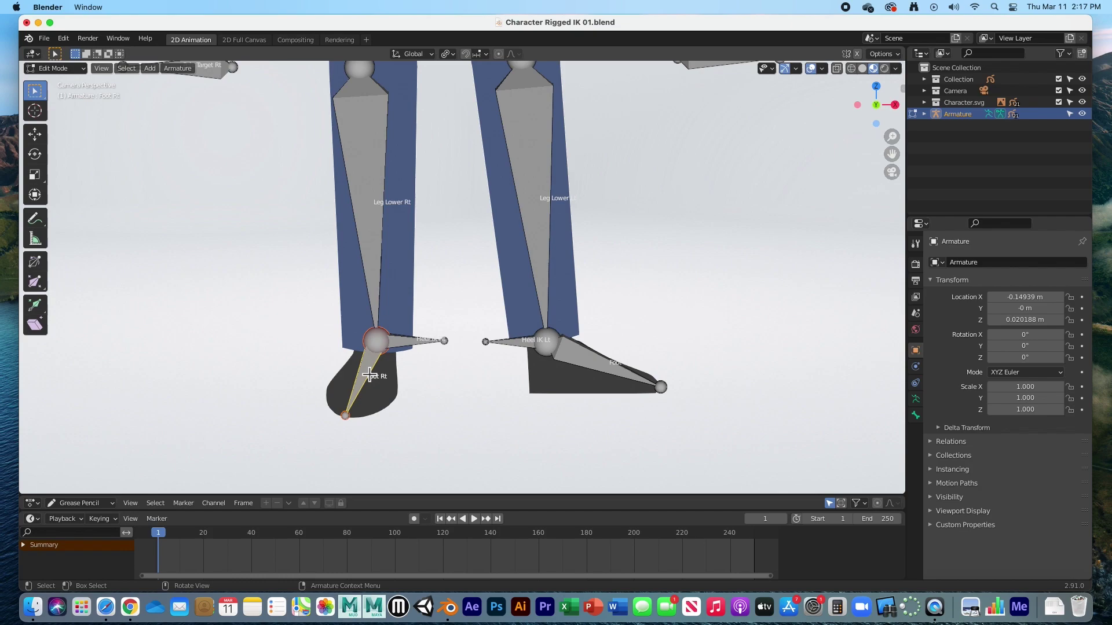
key(alt+p)
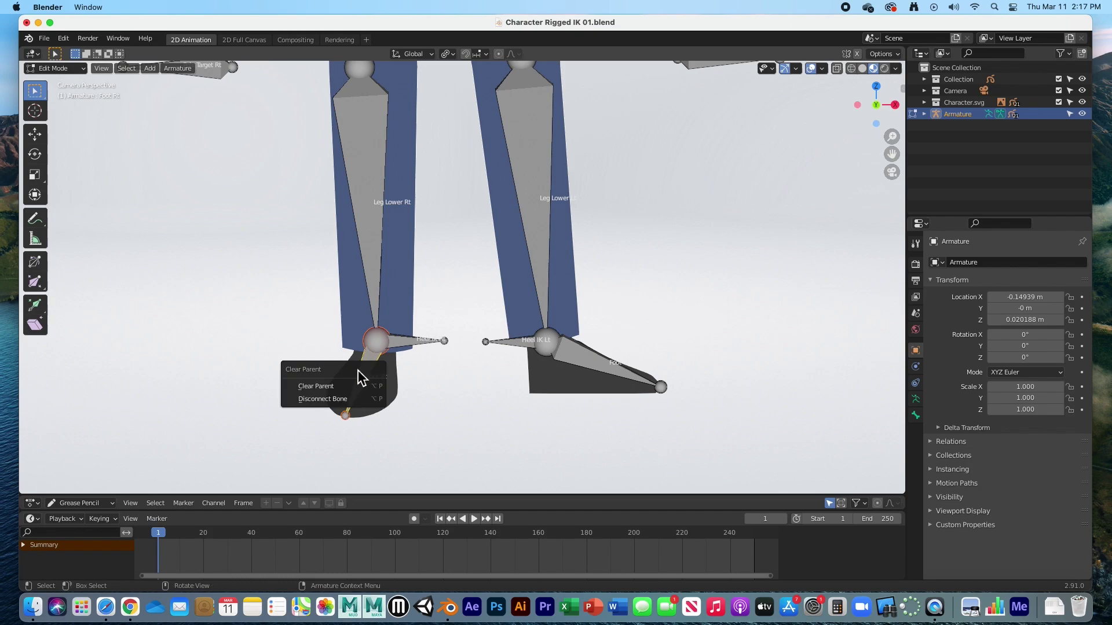
click(334, 399)
key(alt+p)
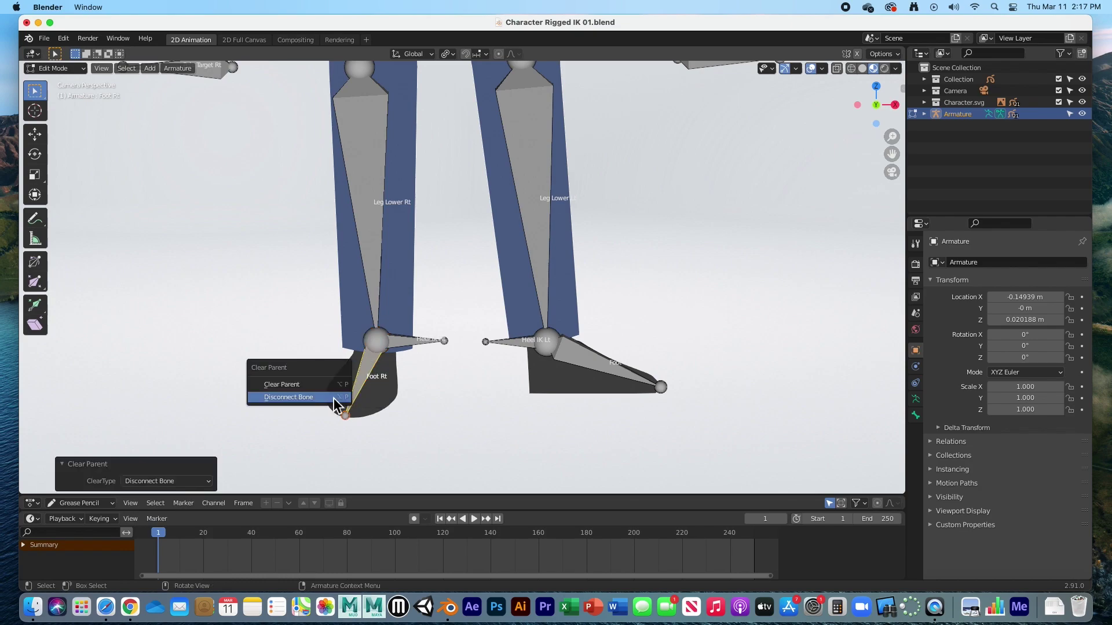
click(332, 390)
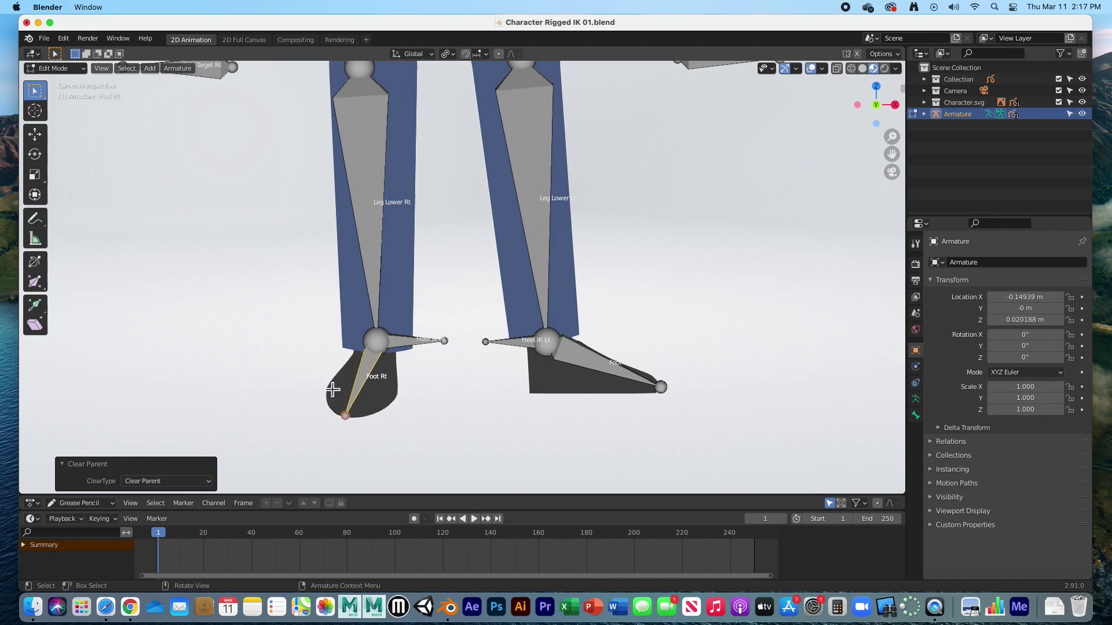
- Parent Foot Rt to Heel IK Rt with Keep Offset
shift+click(408, 347)
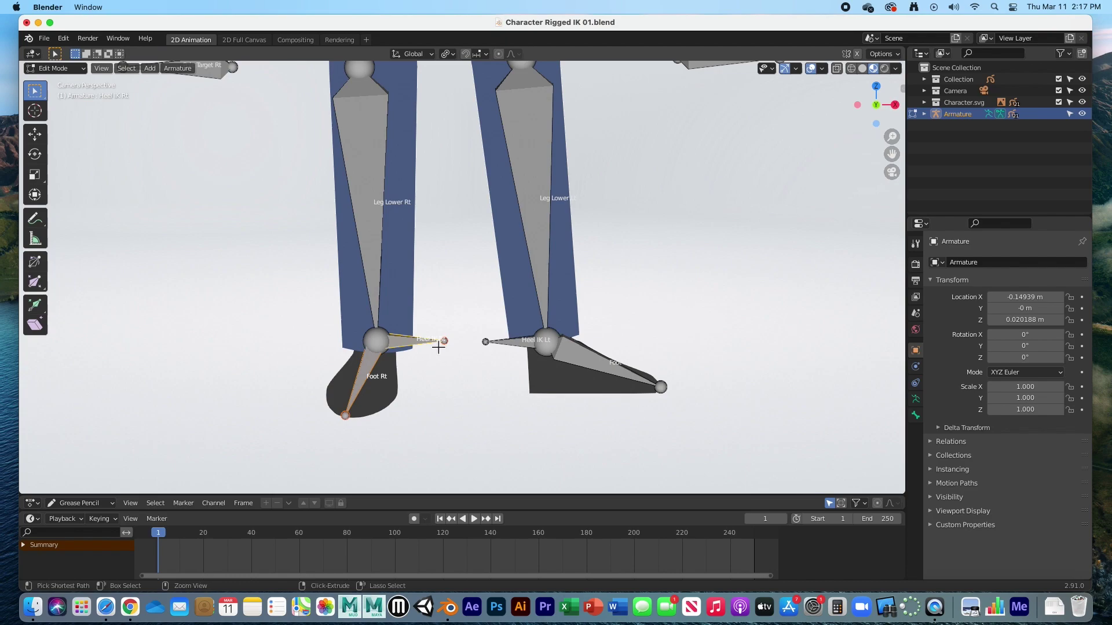
key(ctrl+p)
click(381, 342)
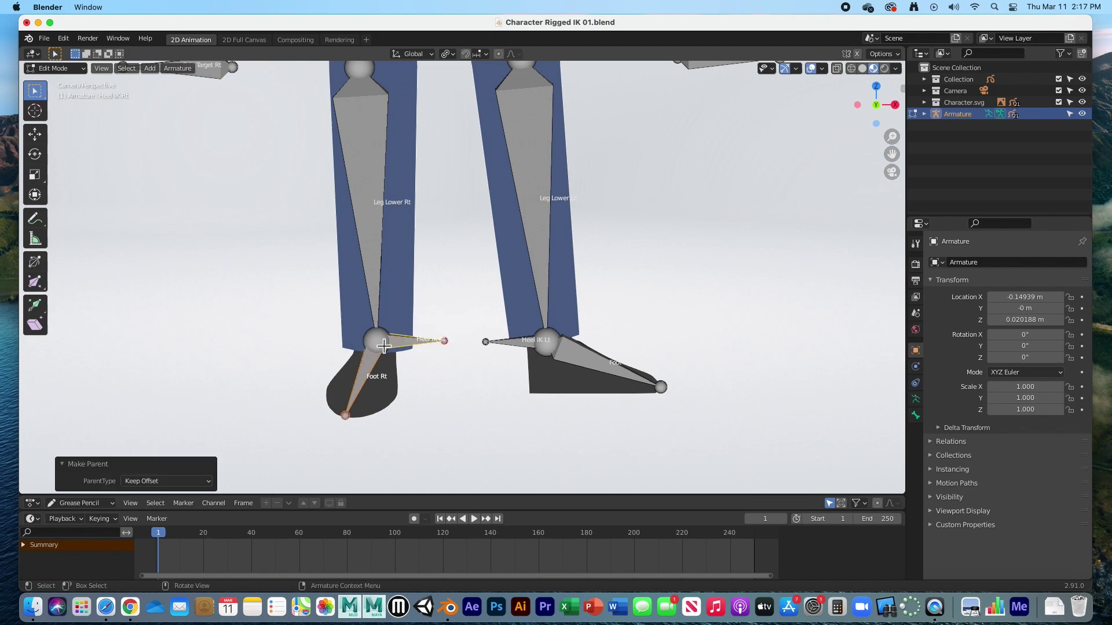
scroll(433, 386, down, 4)
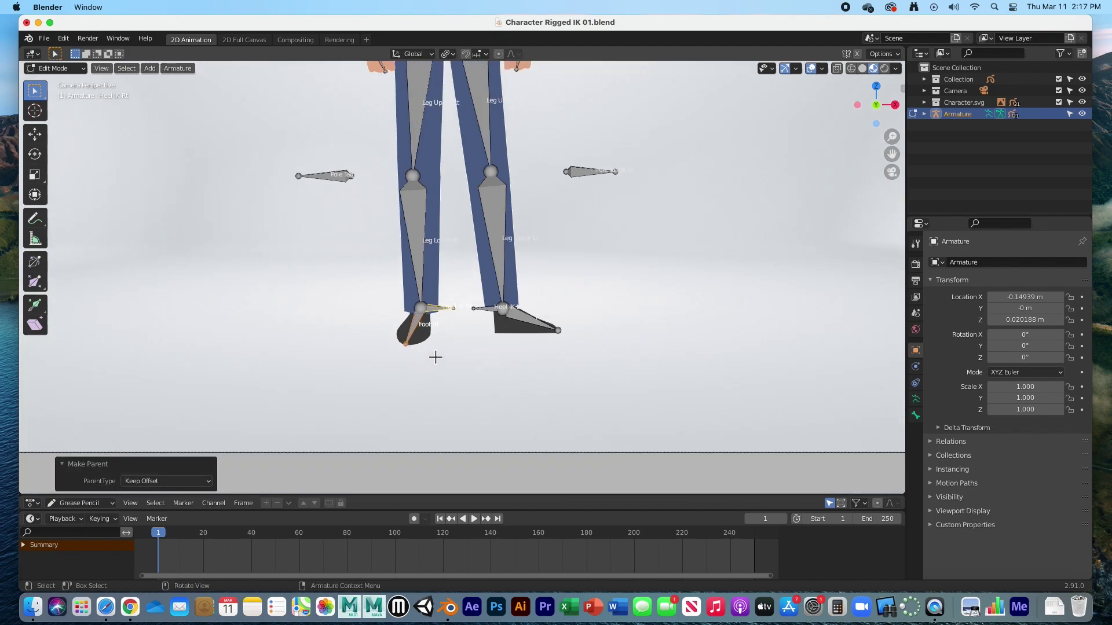
- Frame the hips and torso, trial-move the Main Hip, then undo it
scroll(437, 289, up, 1)
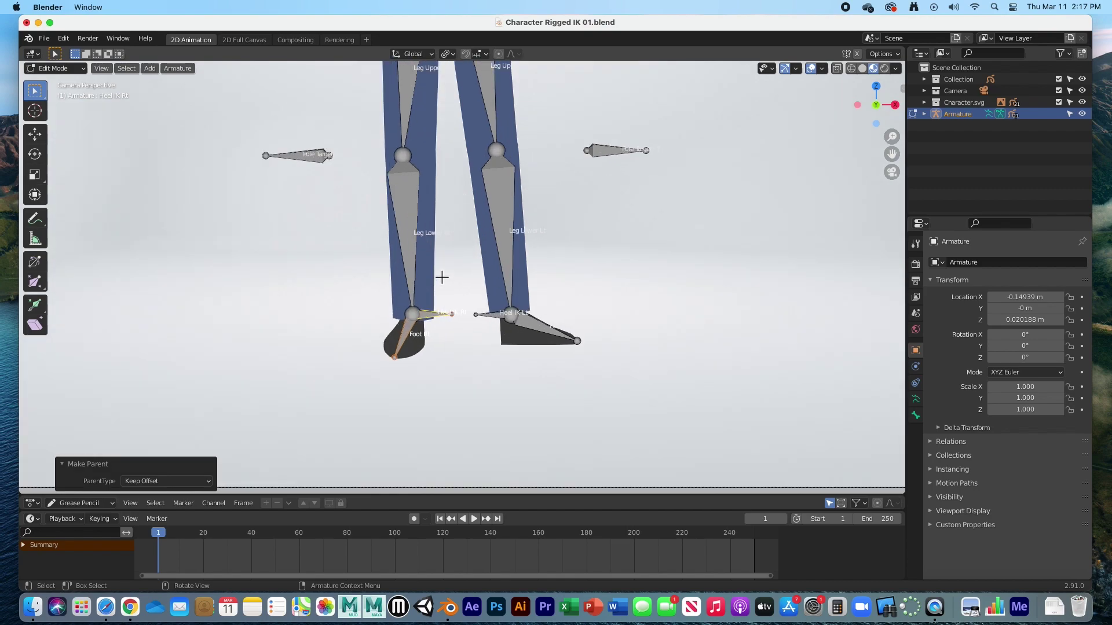
scroll(441, 278, down, 2)
shift+middle_drag(446, 266, 452, 359)
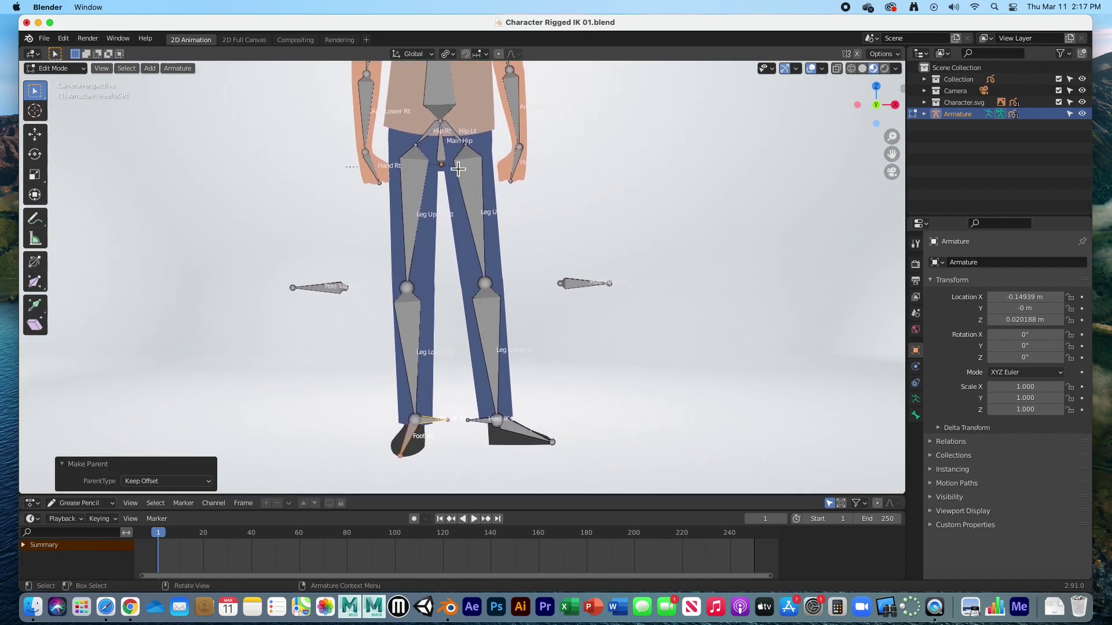
click(447, 155)
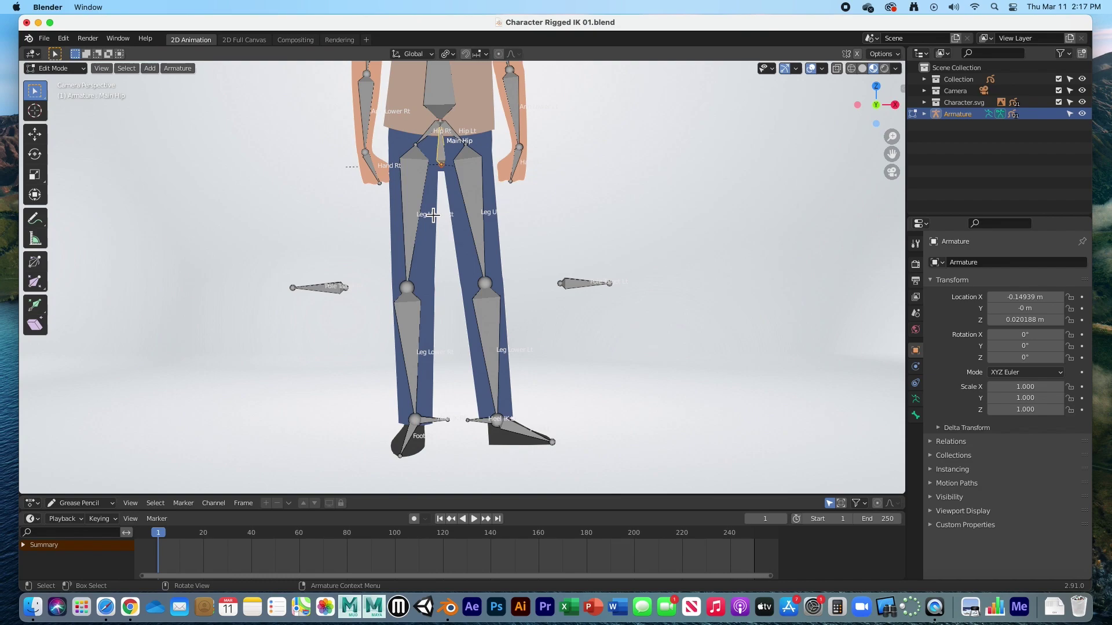
key(g)
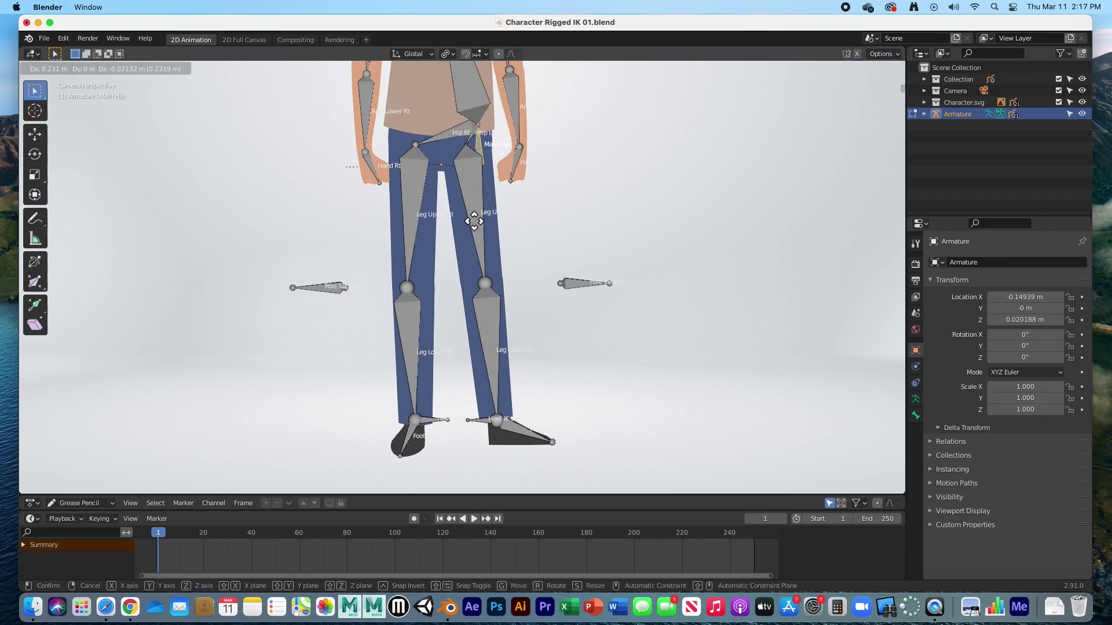
click(462, 219)
key(ctrl+z)
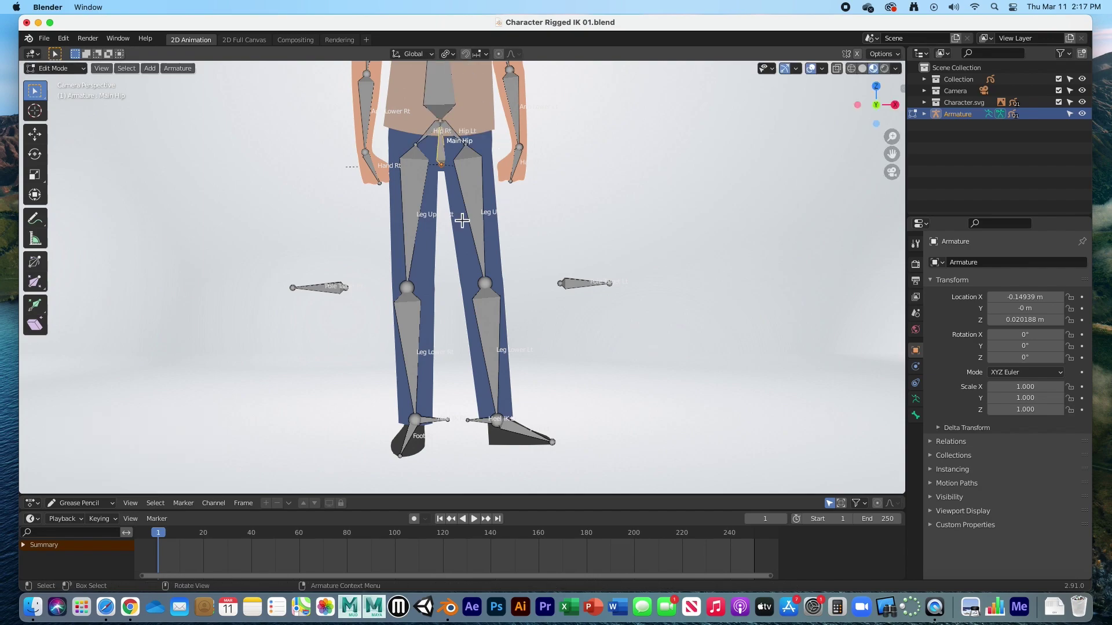
- Switch to Pose Mode and begin moving the Main Hip down
click(63, 69)
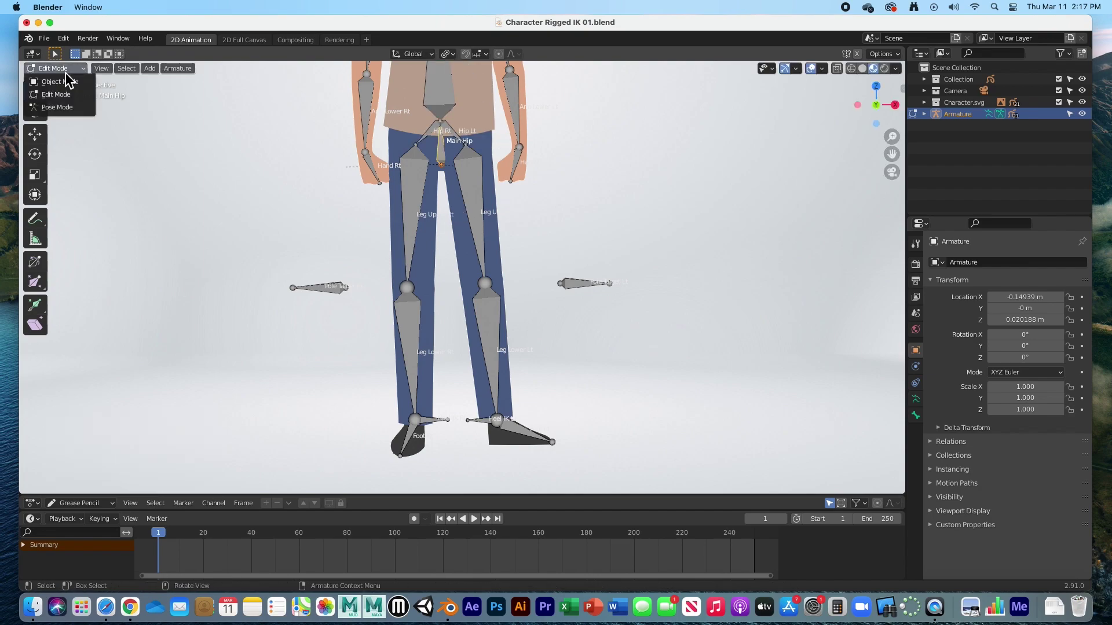
click(54, 106)
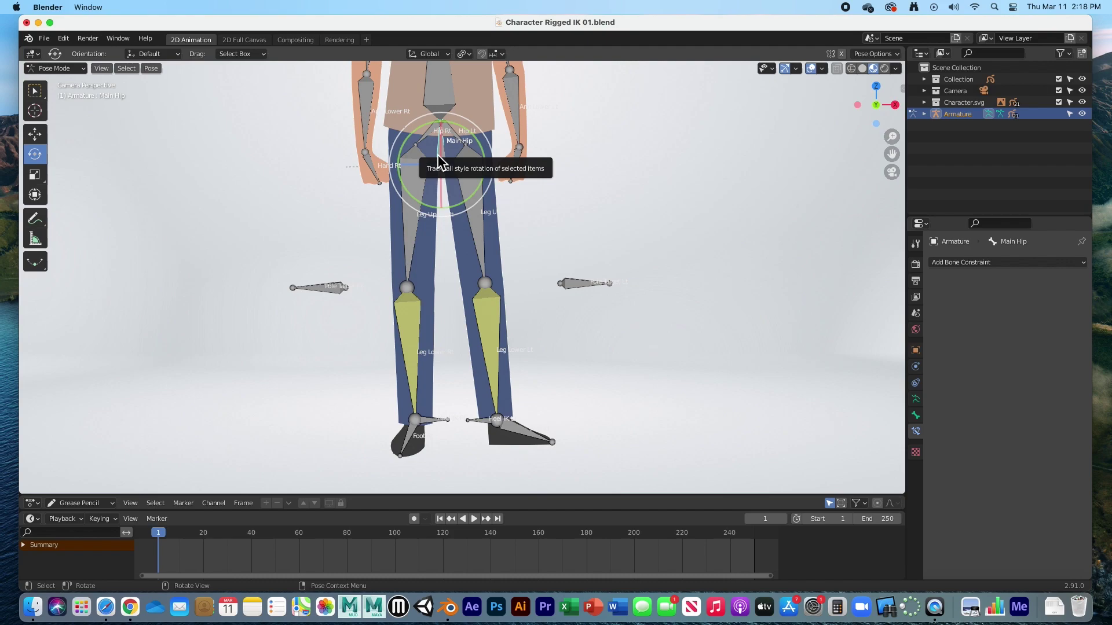
key(g)
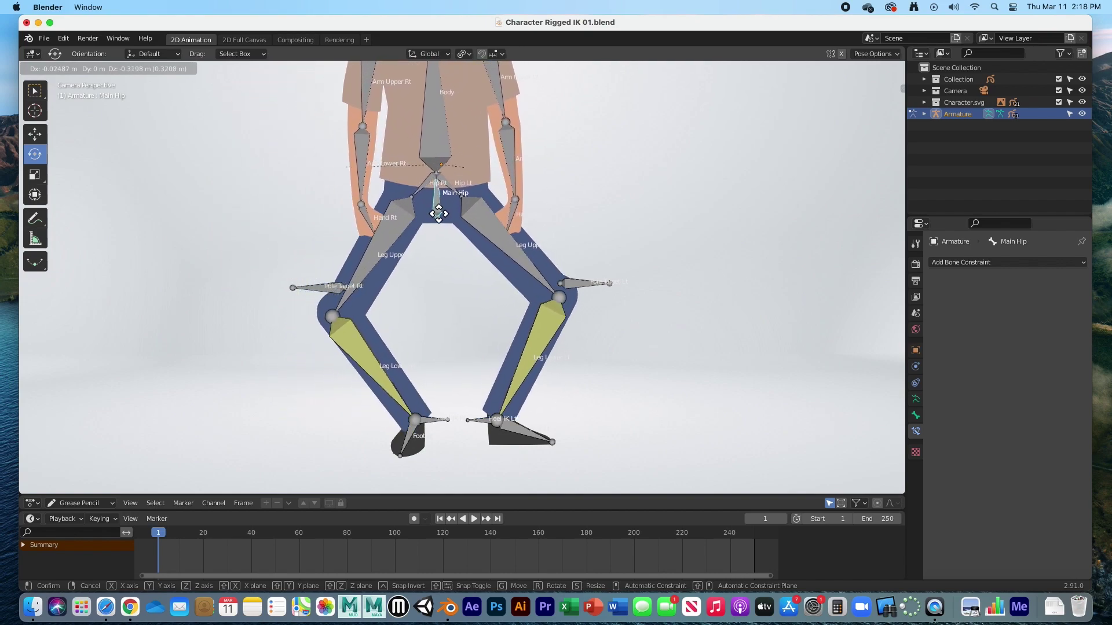
- Lower the hip, move Pole Target Rt left and Pole Target Lt right, then undo these tests
click(443, 255)
click(324, 286)
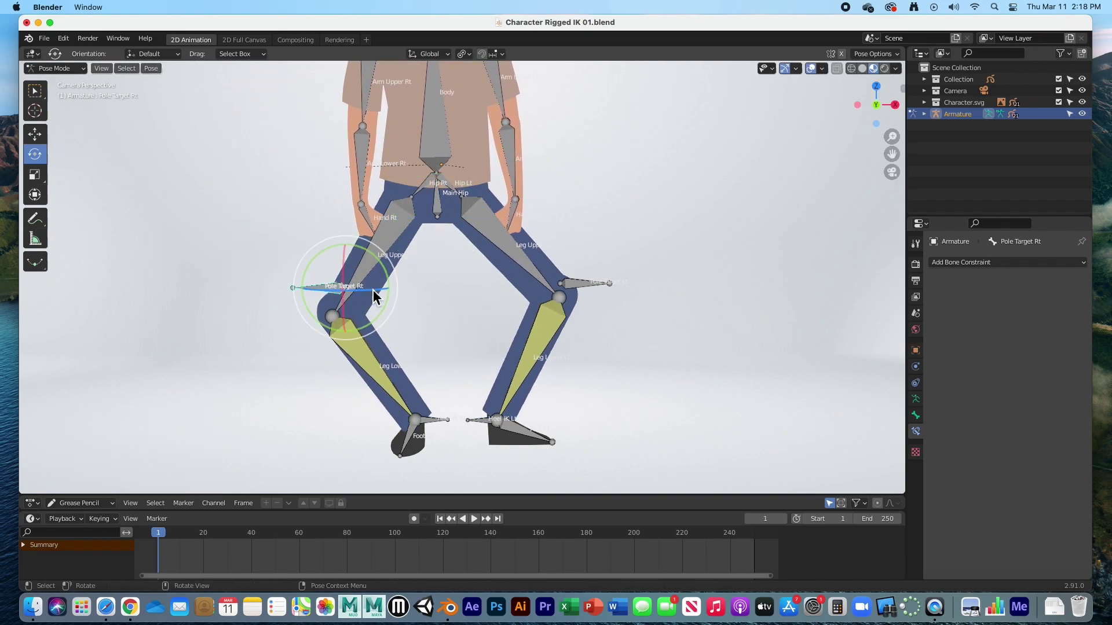
key(g)
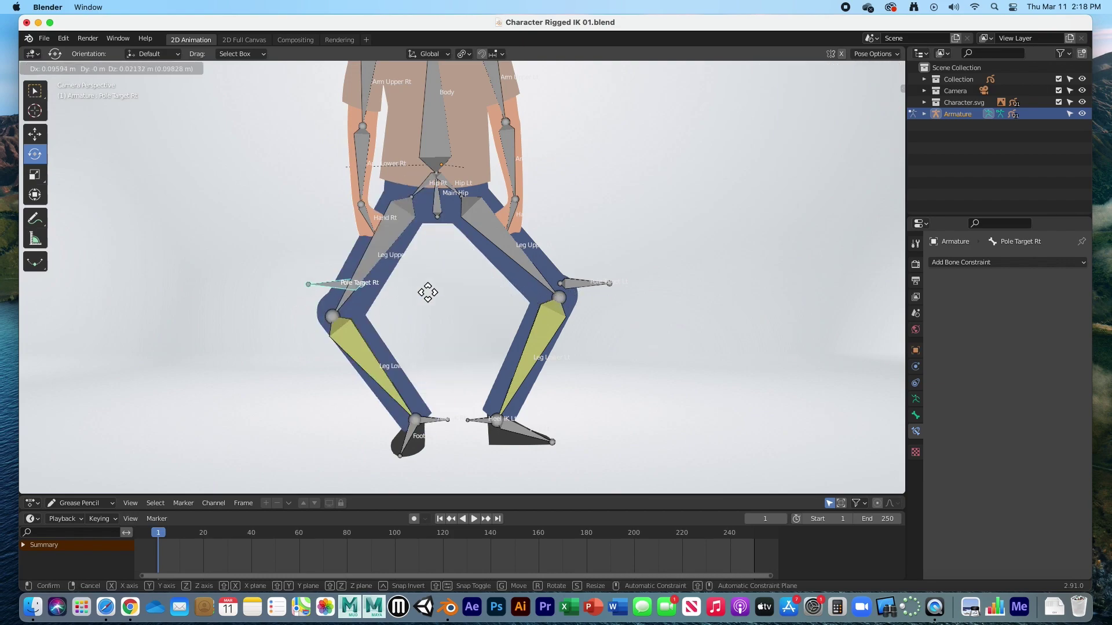
click(317, 301)
click(585, 284)
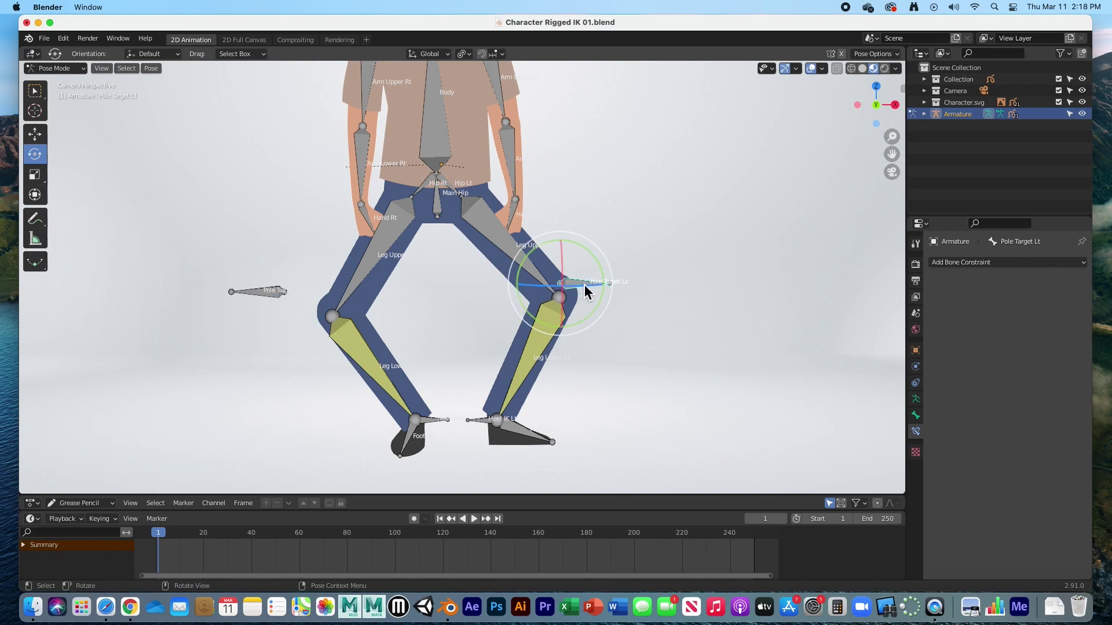
key(g)
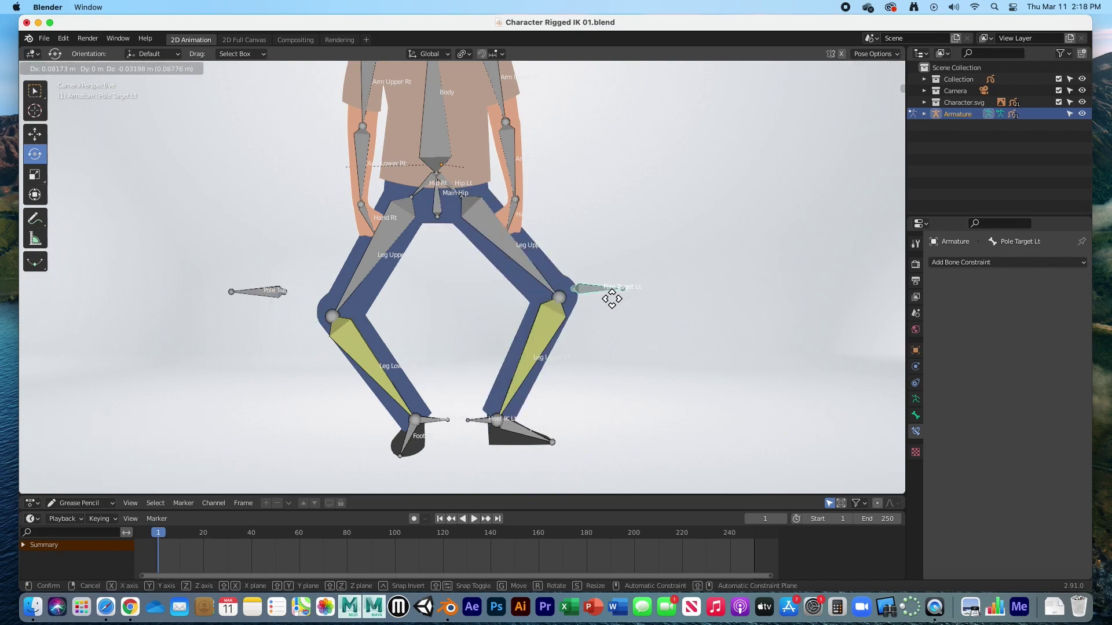
click(625, 292)
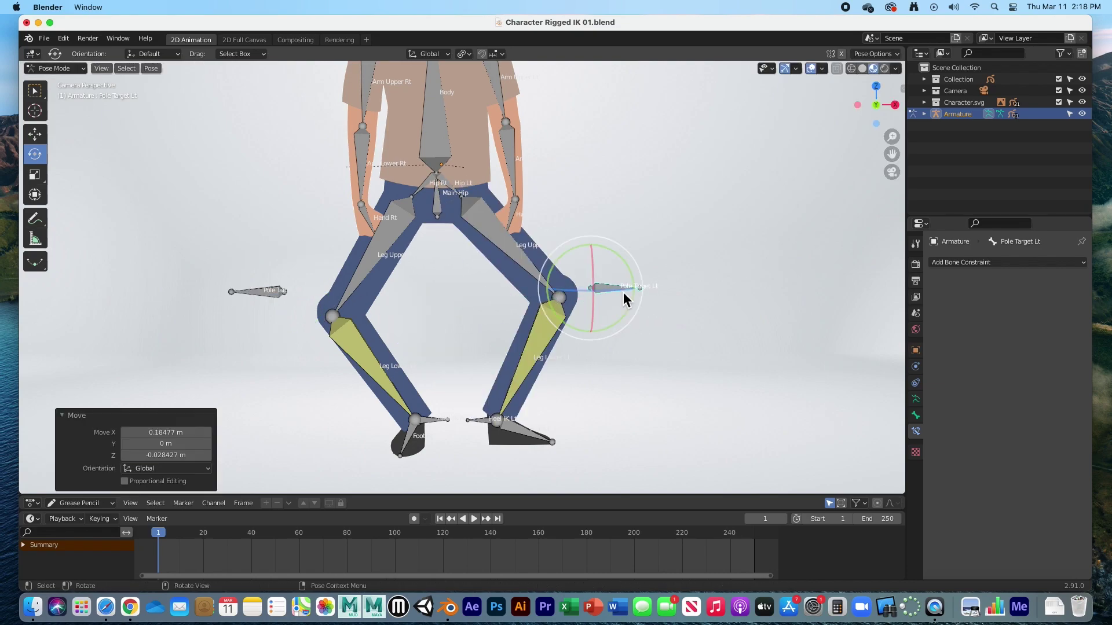
key(super+z)
key(super+z)
key(super+z)
key(super+z)
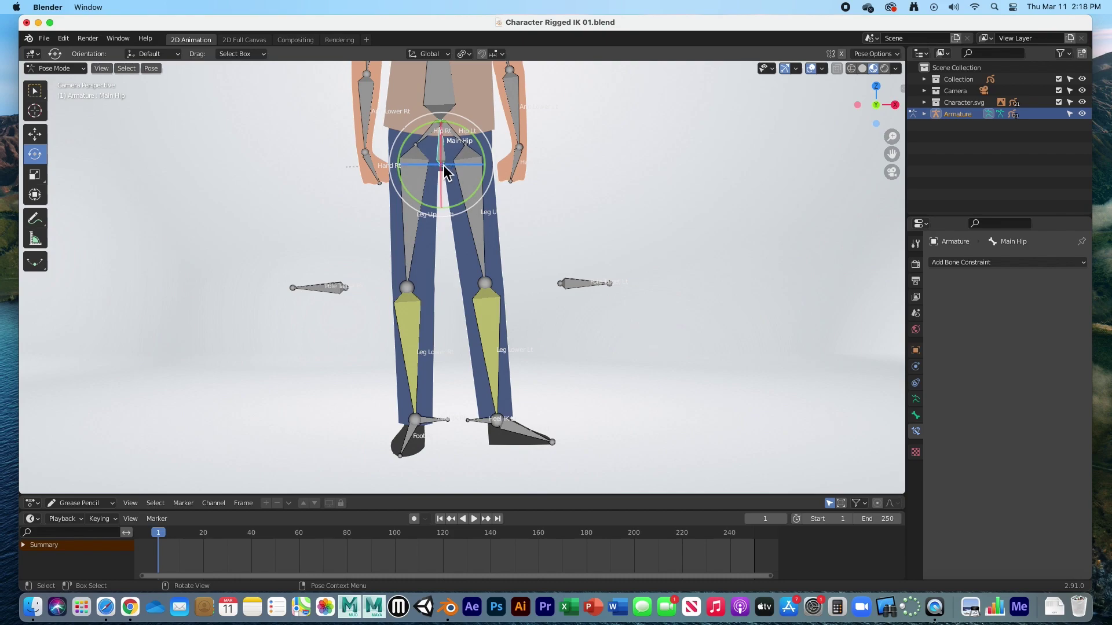
key(g)
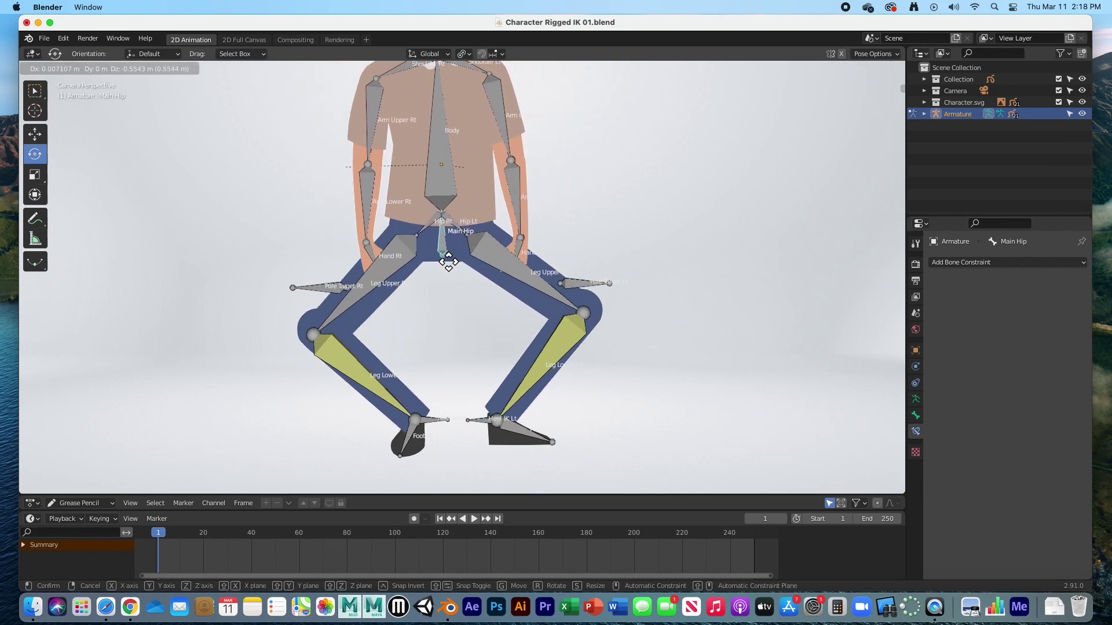
click(449, 262)
key(super+z)
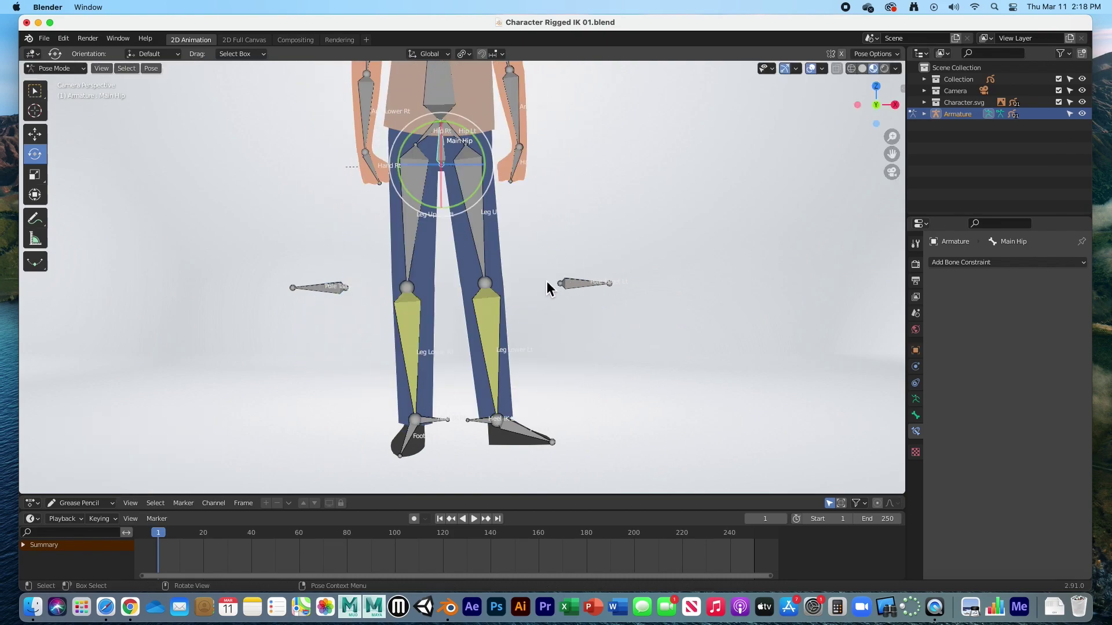
click(482, 421)
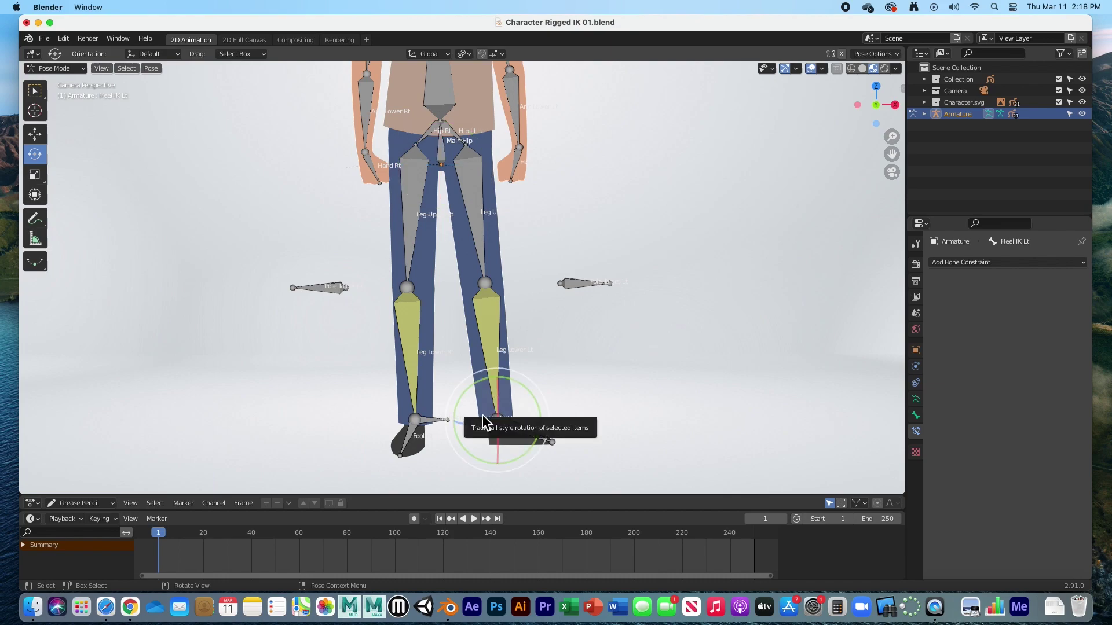
key(g)
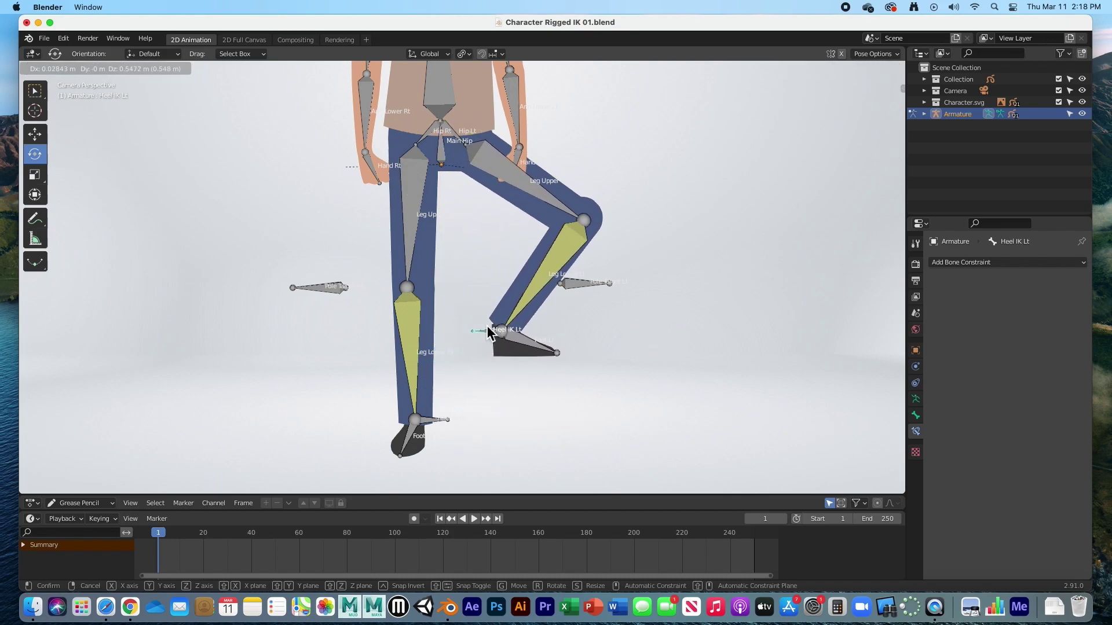
click(488, 326)
key(super+z)
click(433, 419)
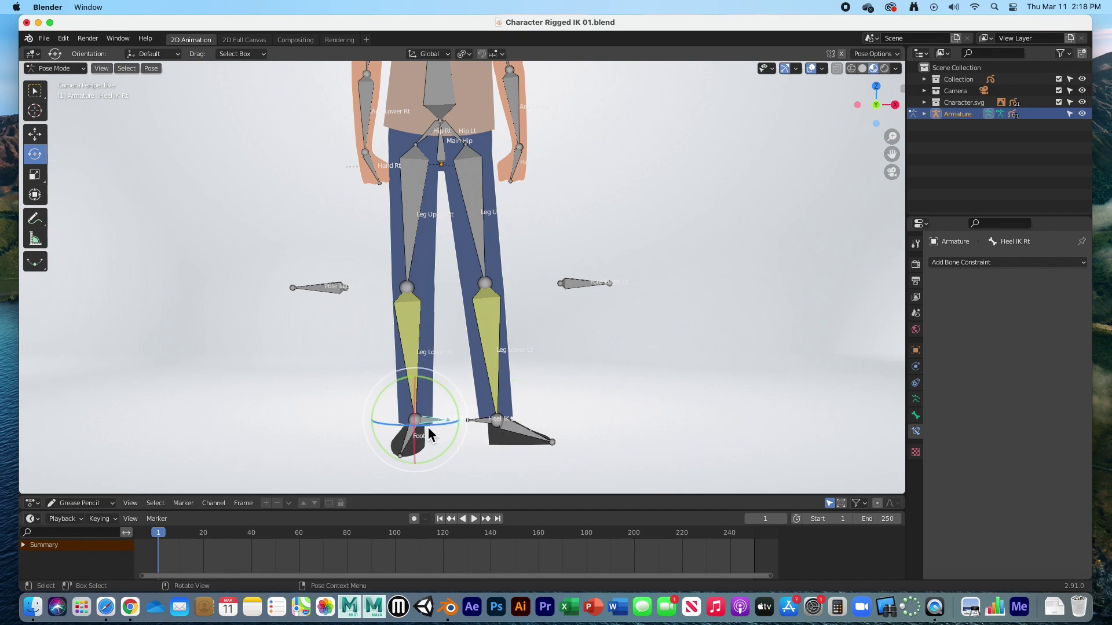
key(g)
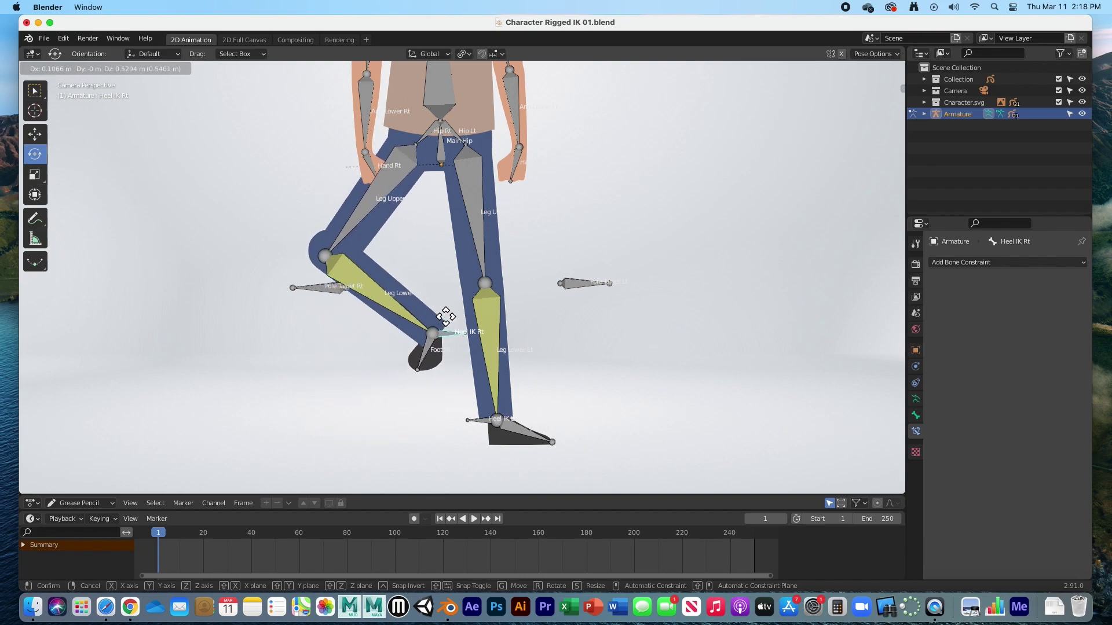
click(418, 389)
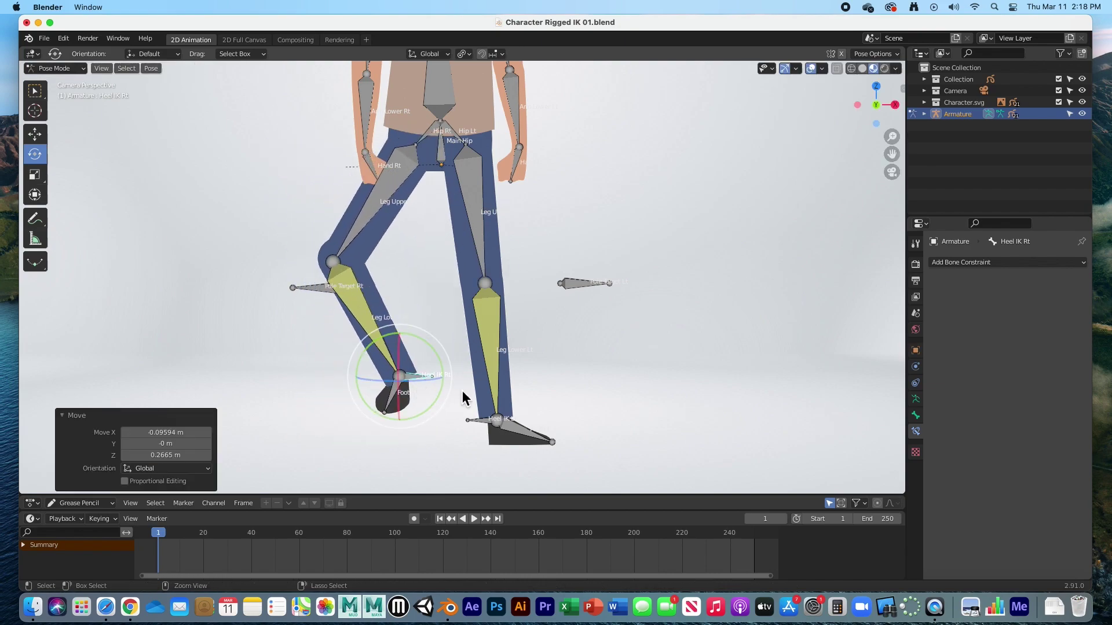
key(ctrl+z)
key(alt+a)
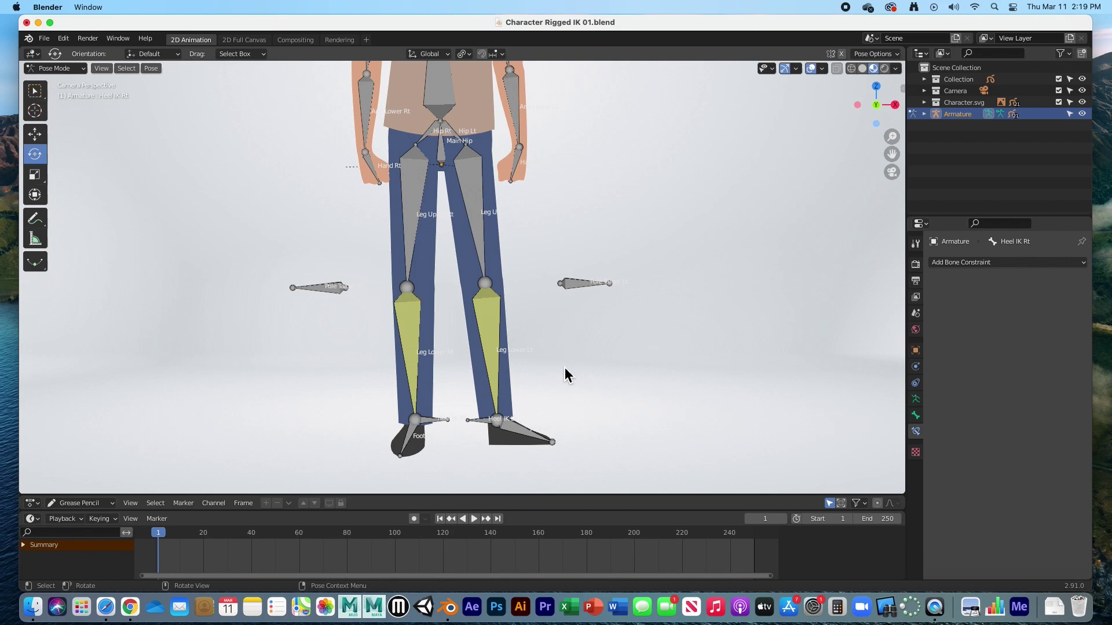
- Zoom out and pan up so the character is visible from head to feet
scroll(534, 317, down, 3)
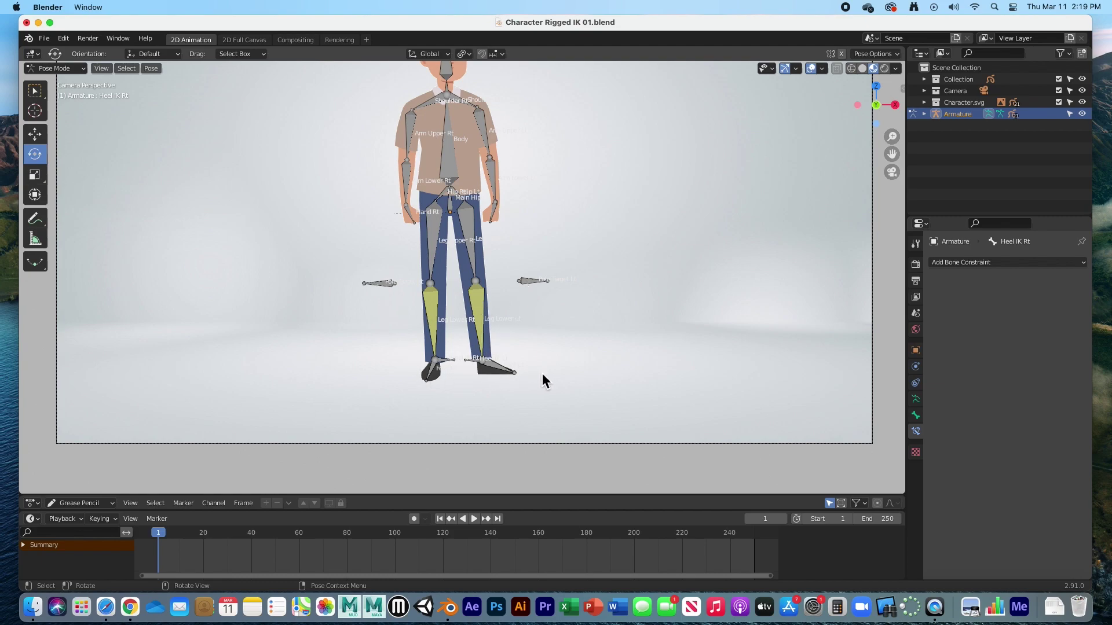
shift+middle_drag(498, 322, 496, 374)
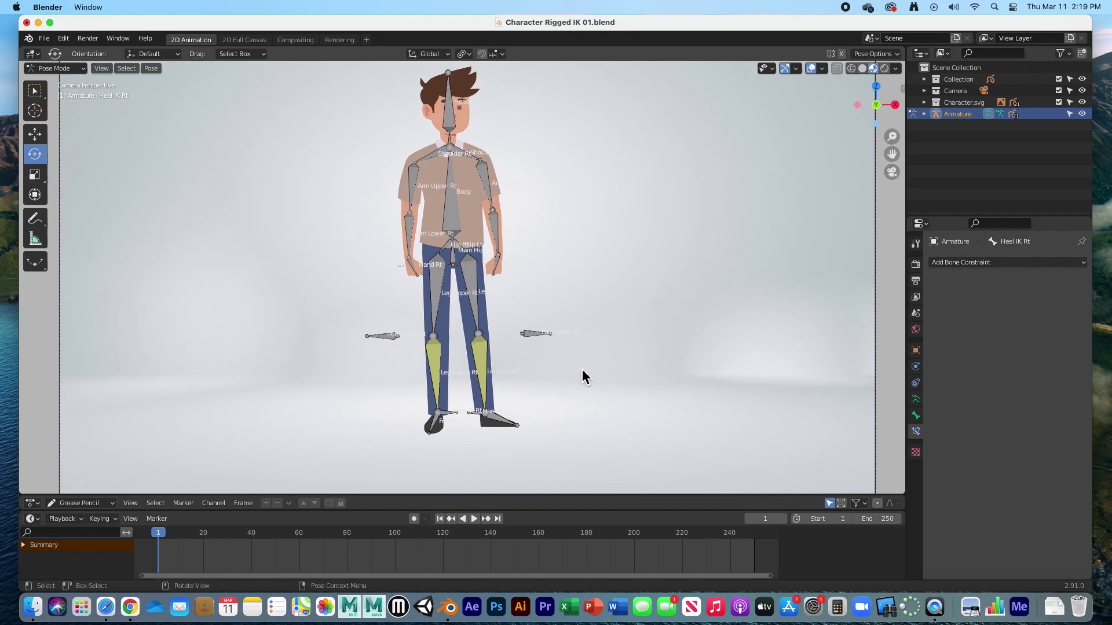